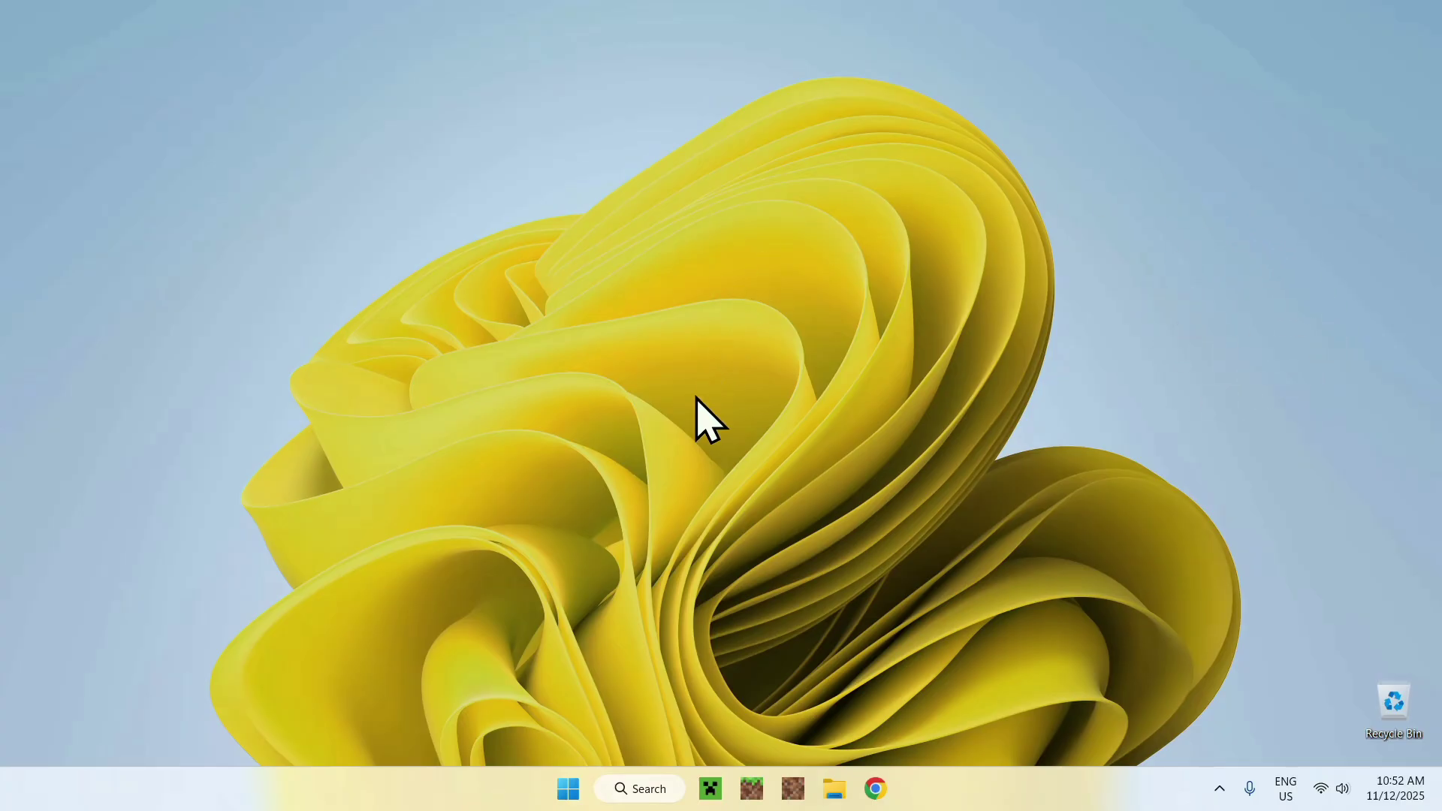
Step: Open Chrome, search Google for "Modrinth" and open the Modrinth website
click(877, 787)
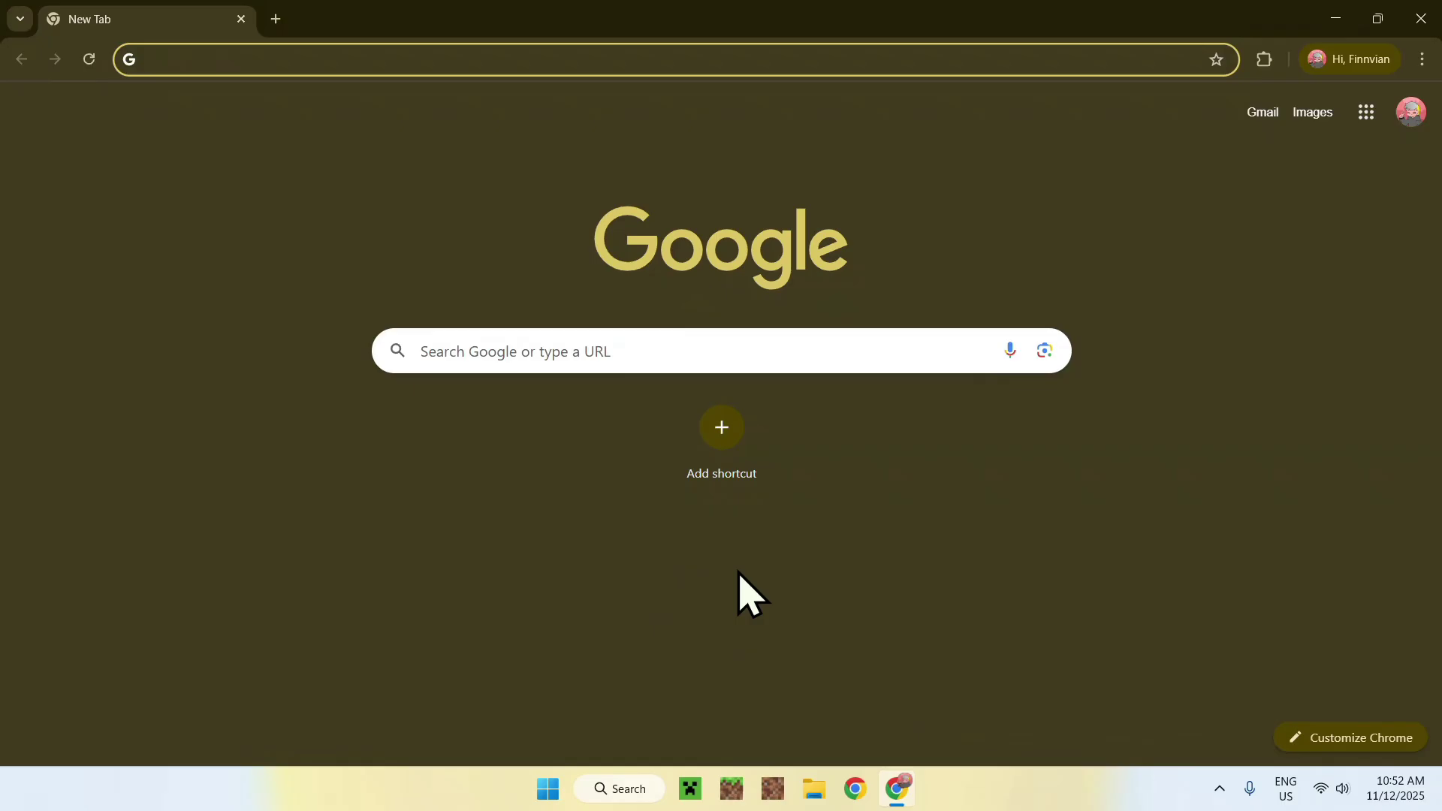
click(784, 350)
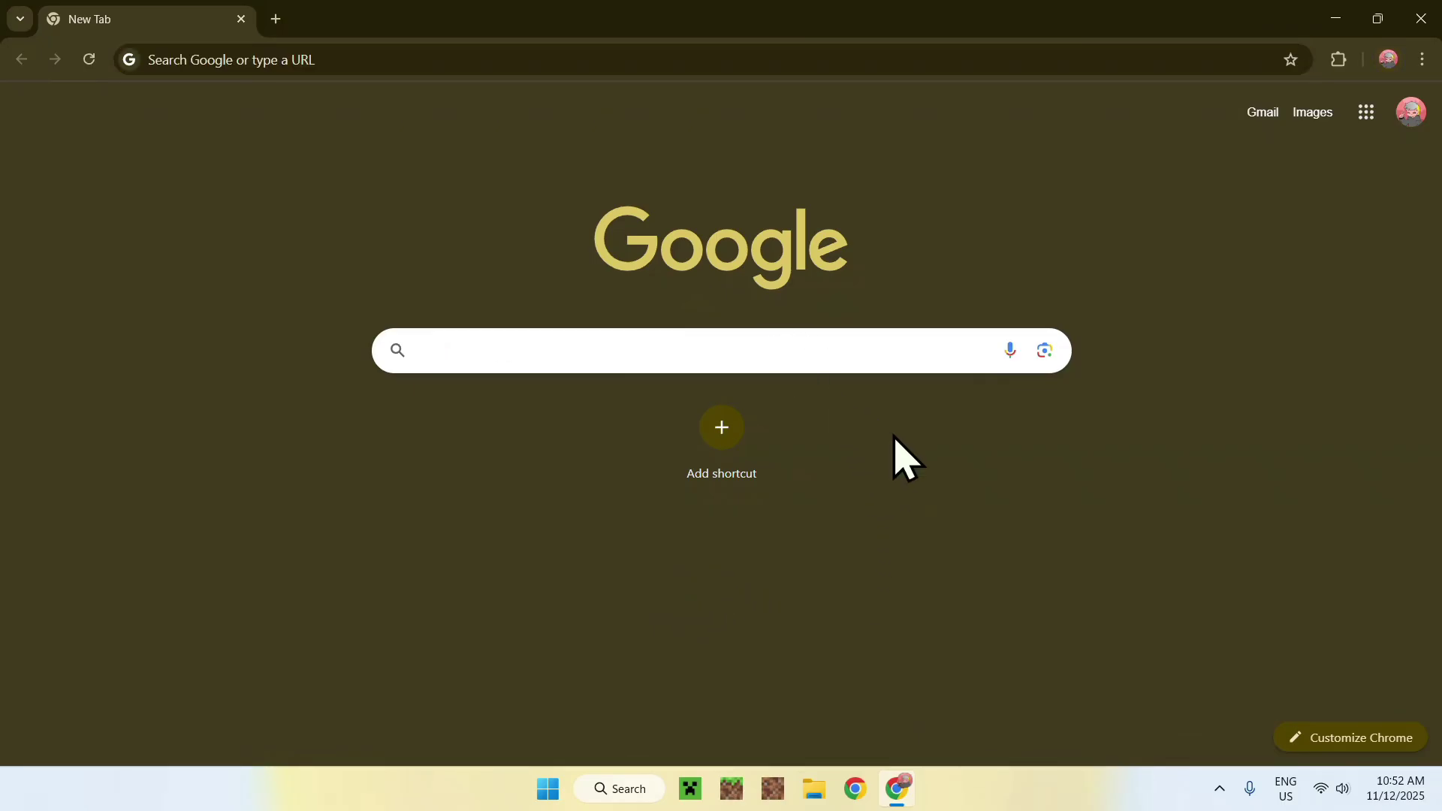
text(Modrinth)
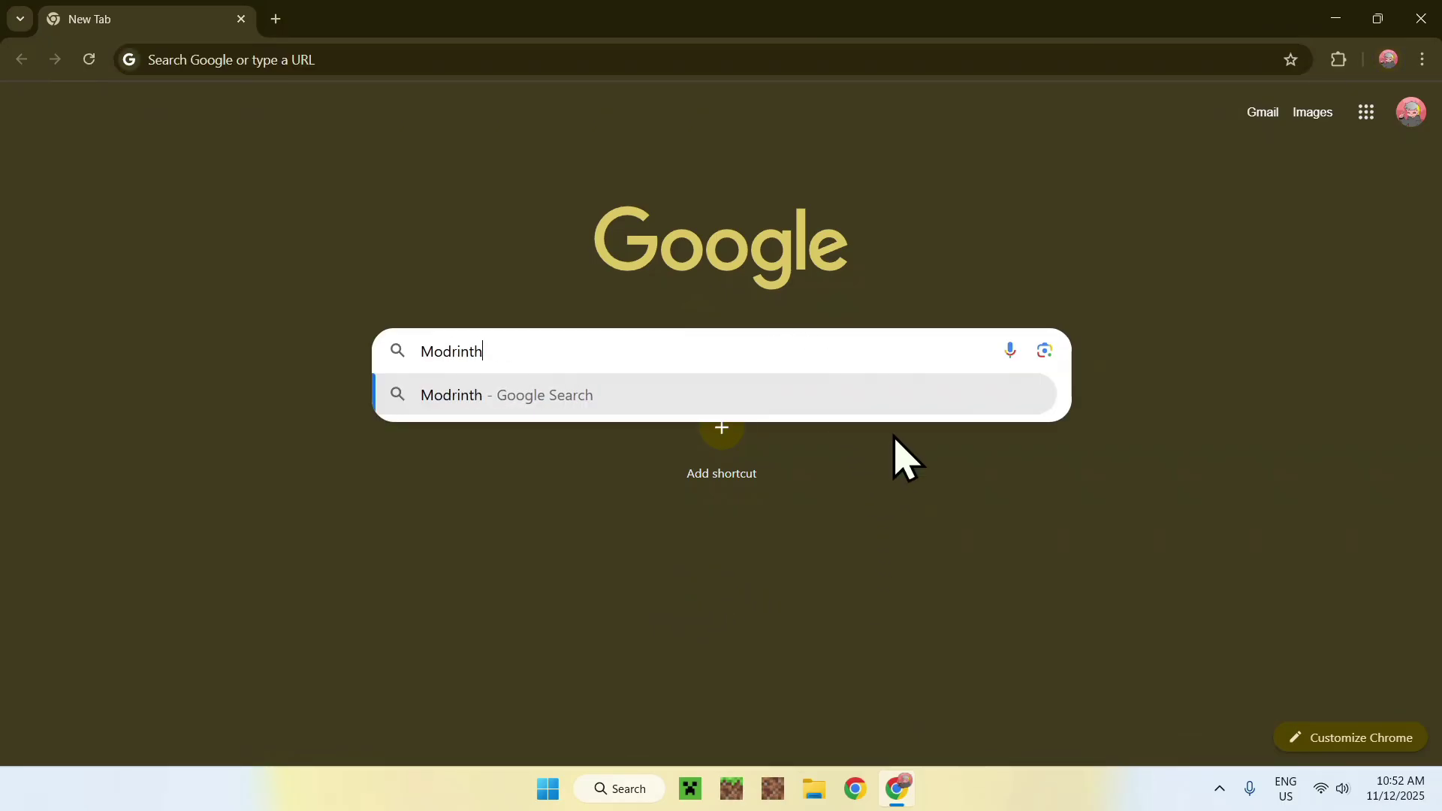
key(Return)
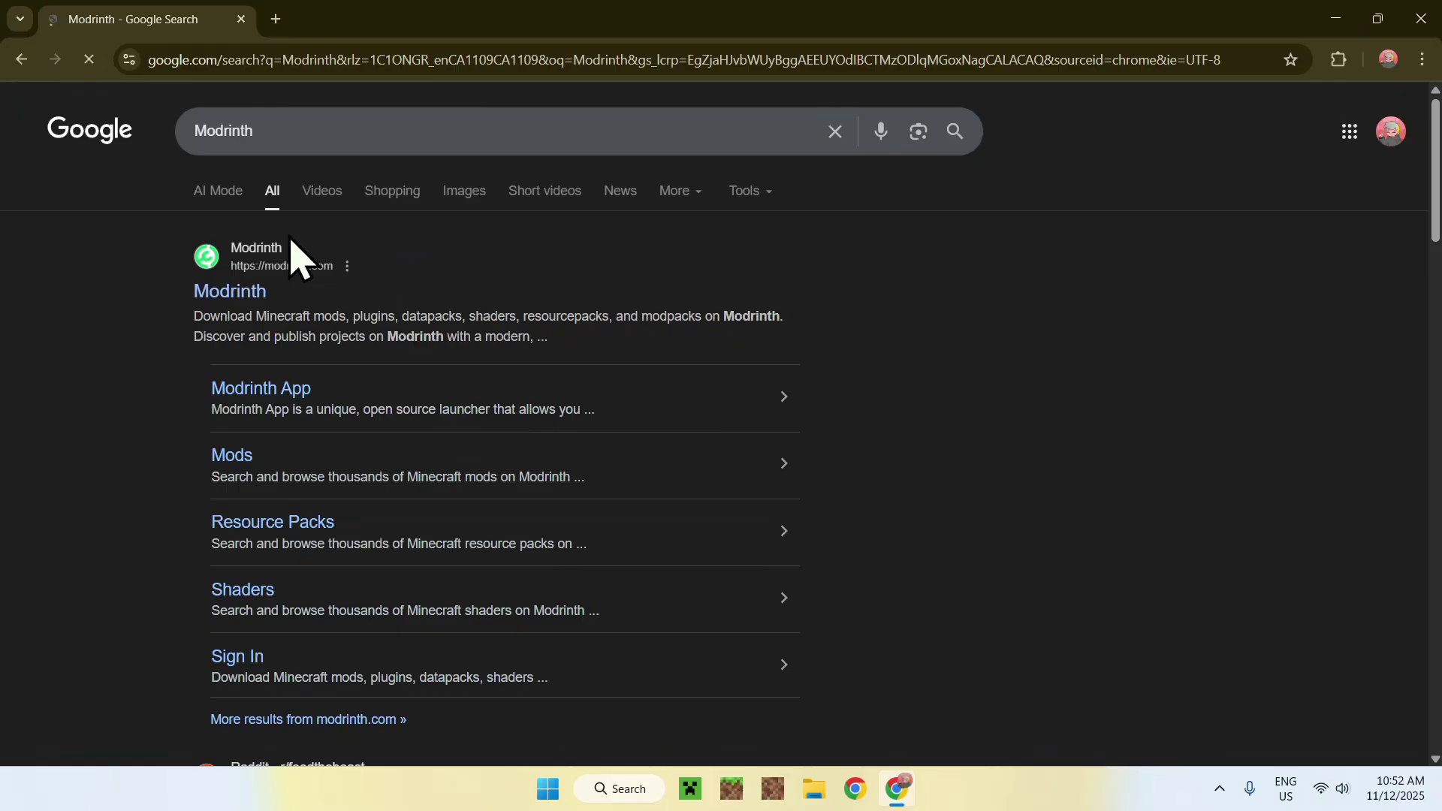
click(235, 295)
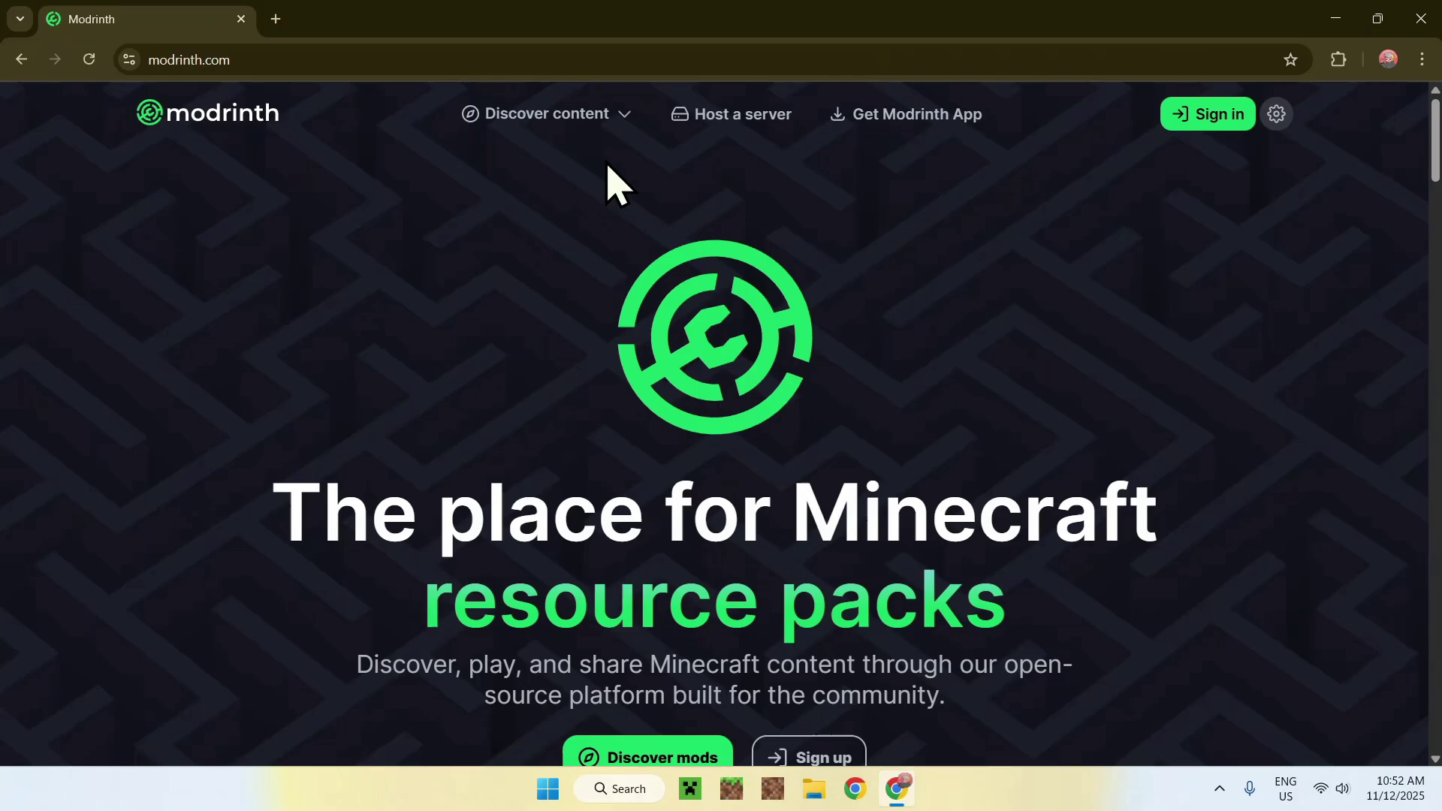
Step: Search the Modrinth mods for "Distant Horizons" and open the Distant Horizons mod page
click(526, 124)
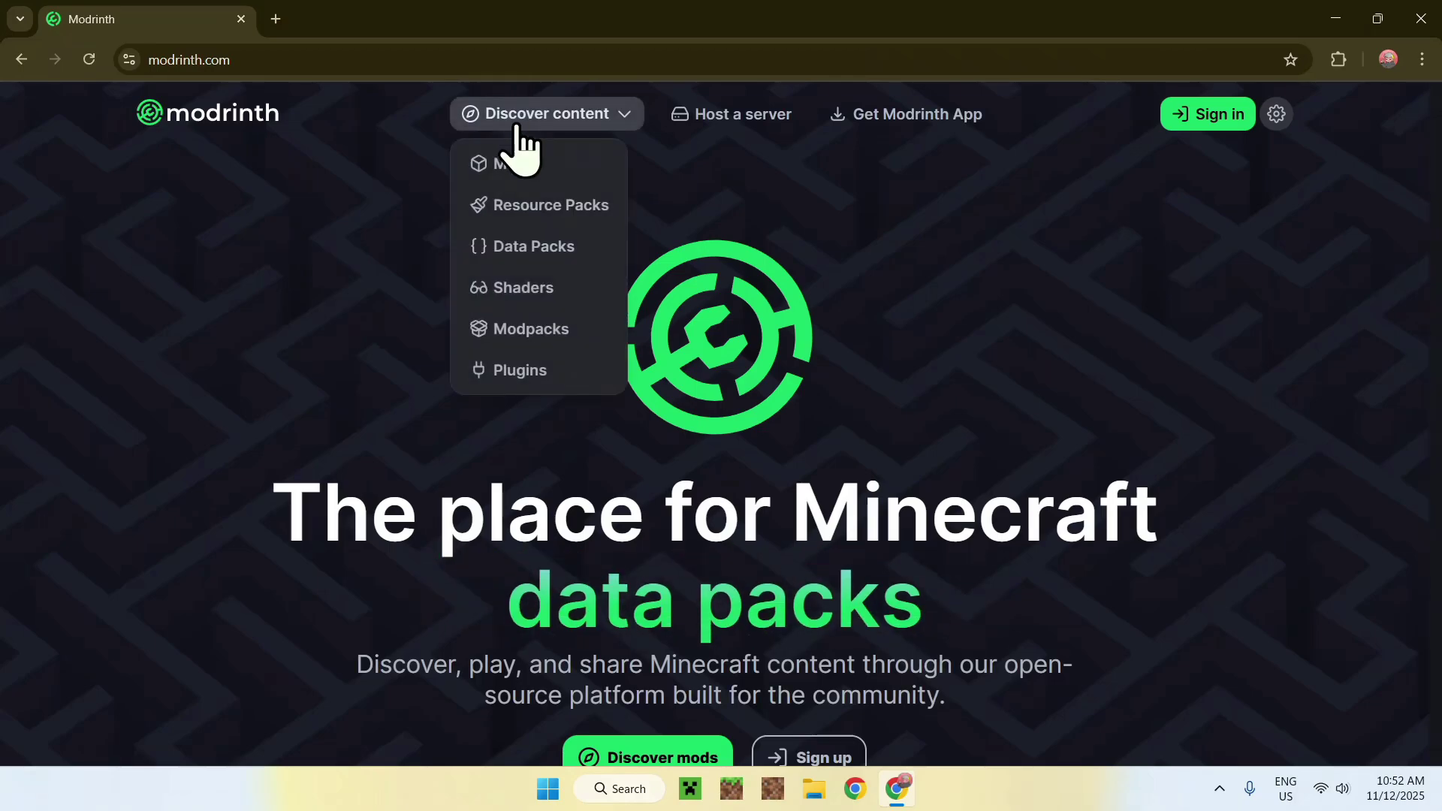
click(559, 169)
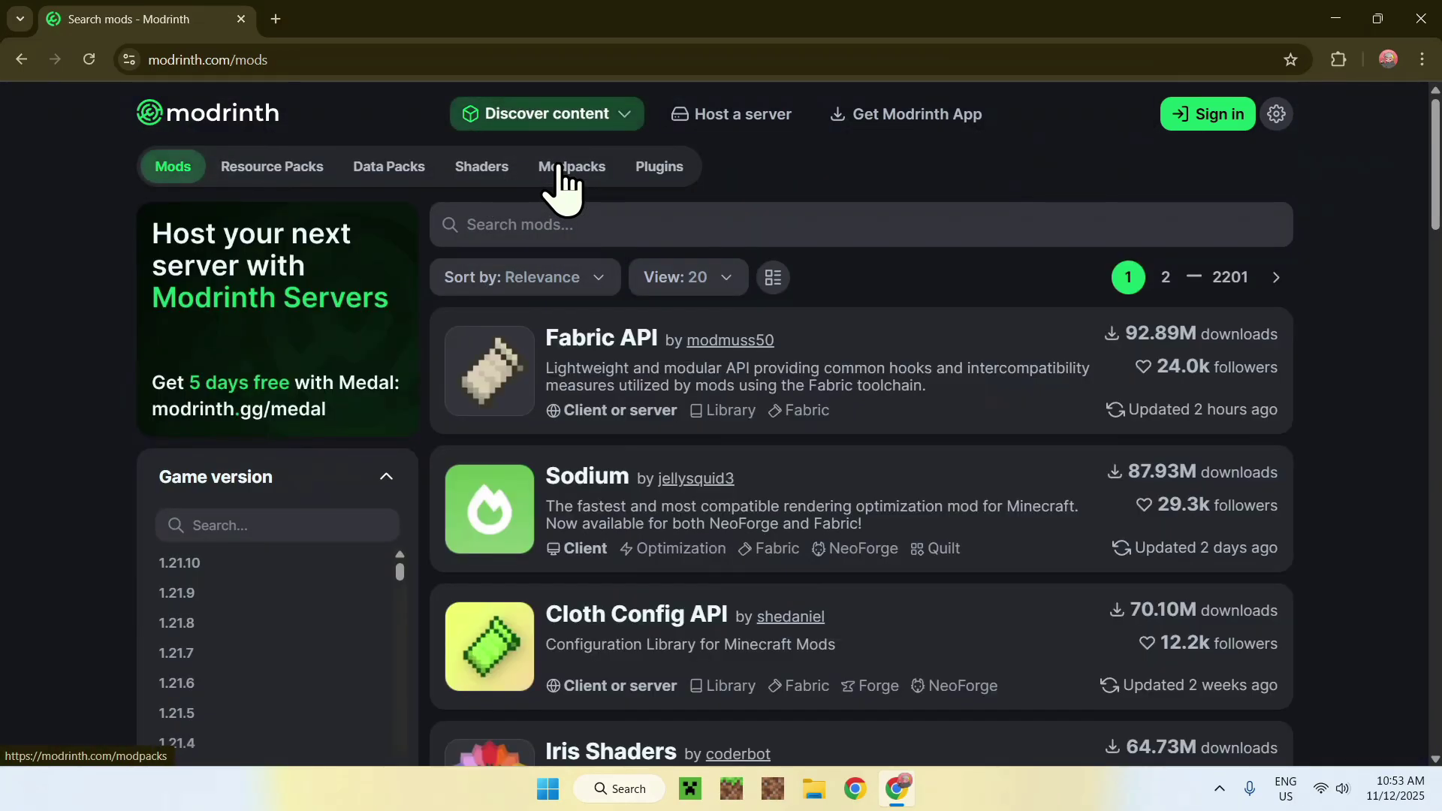
click(600, 224)
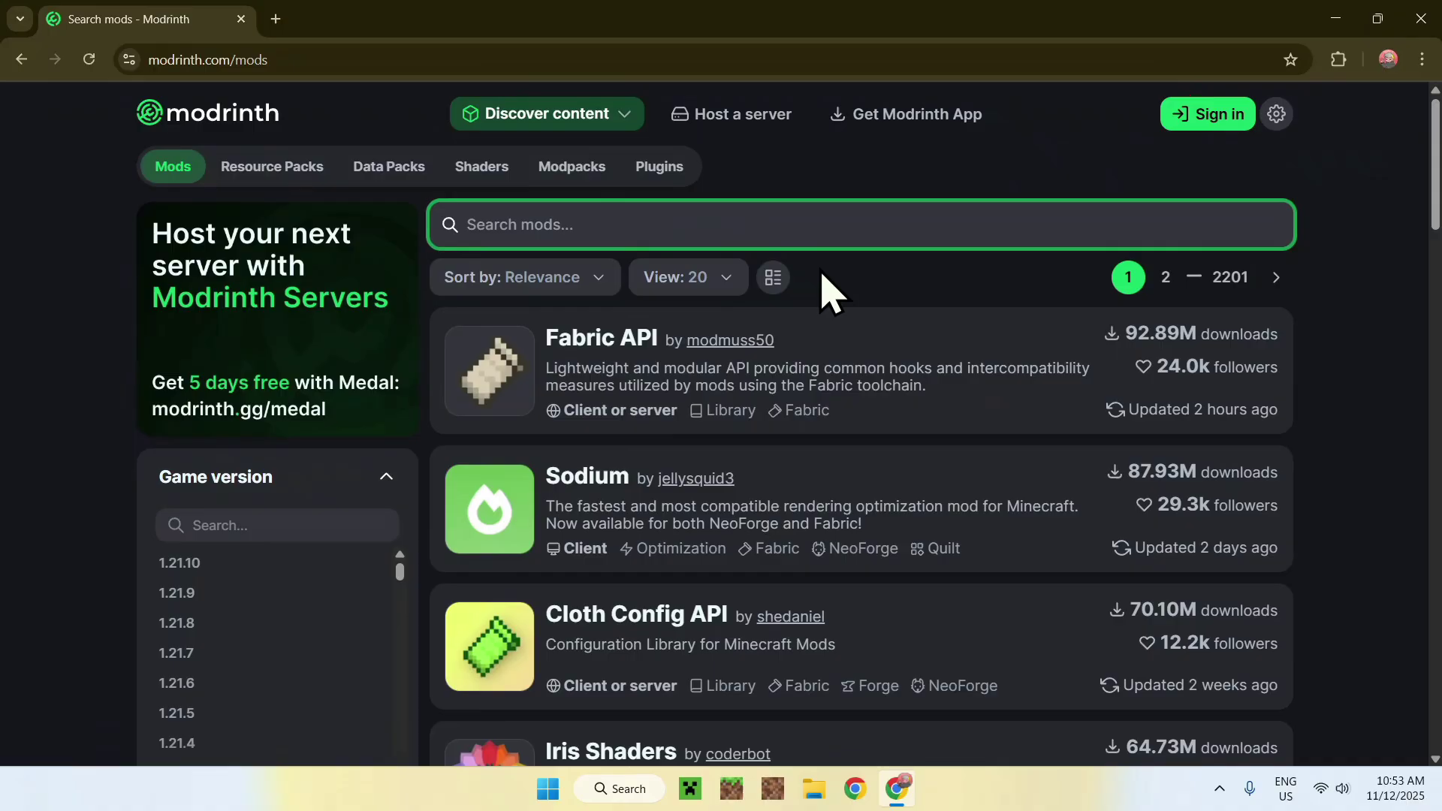
text(Distant)
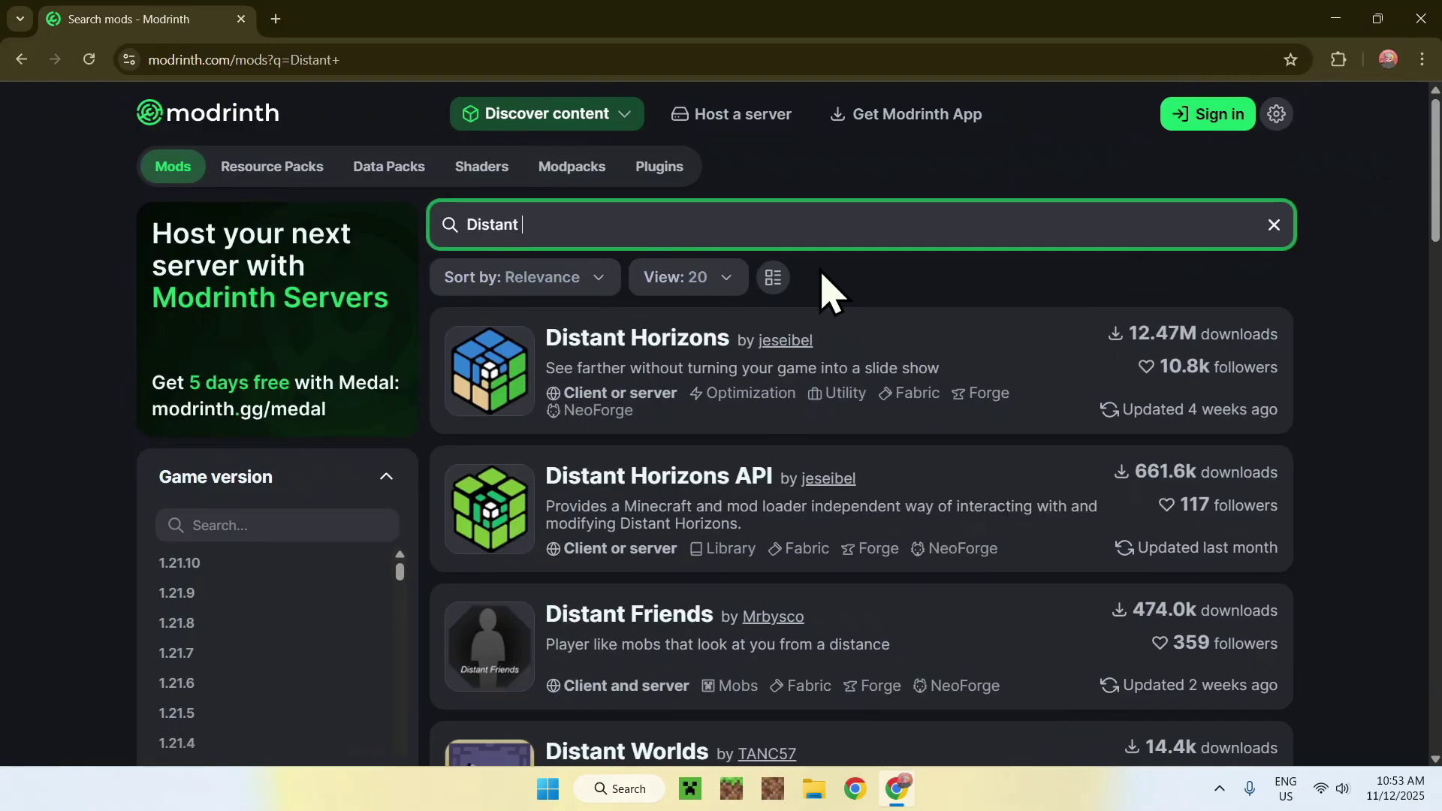
text( Horizons)
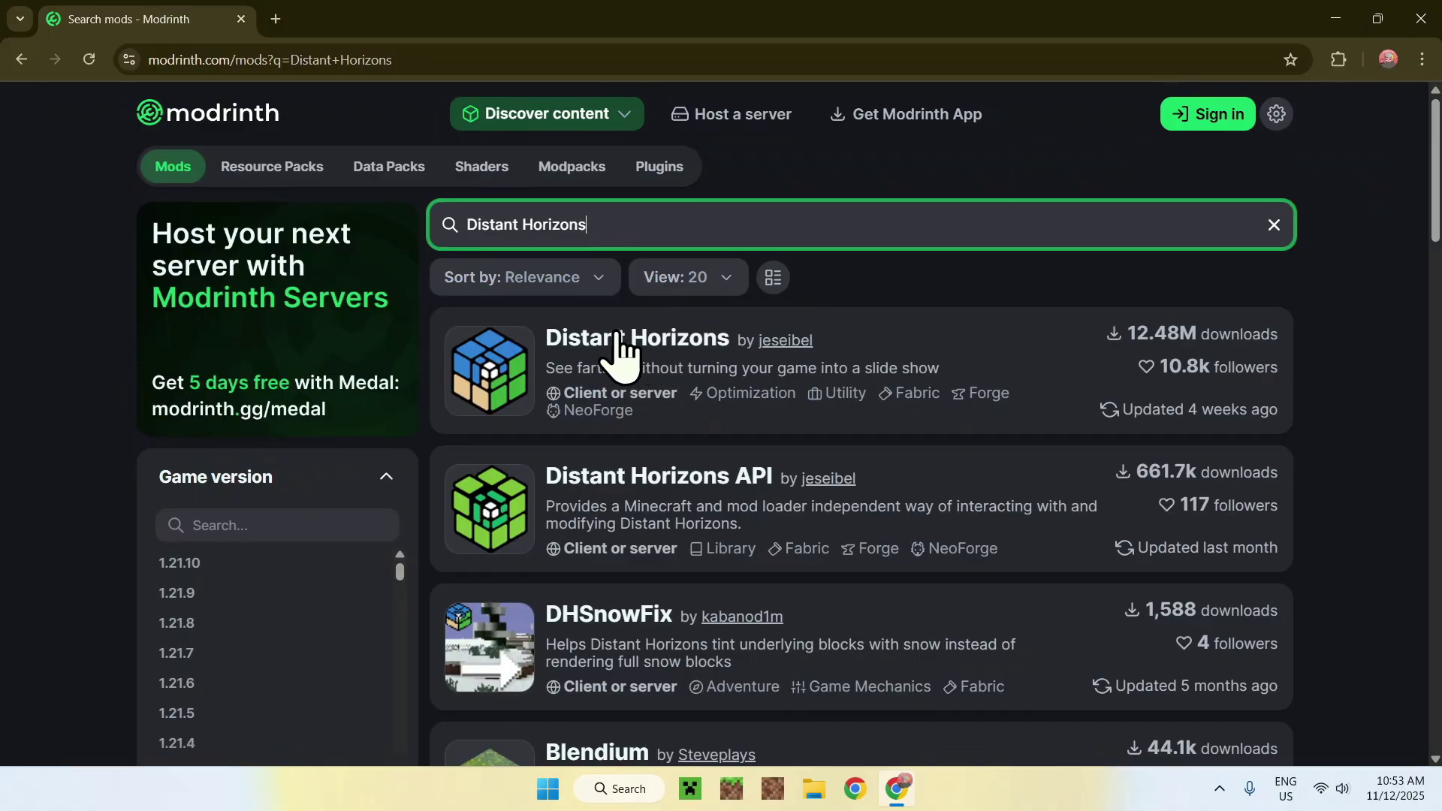
click(625, 341)
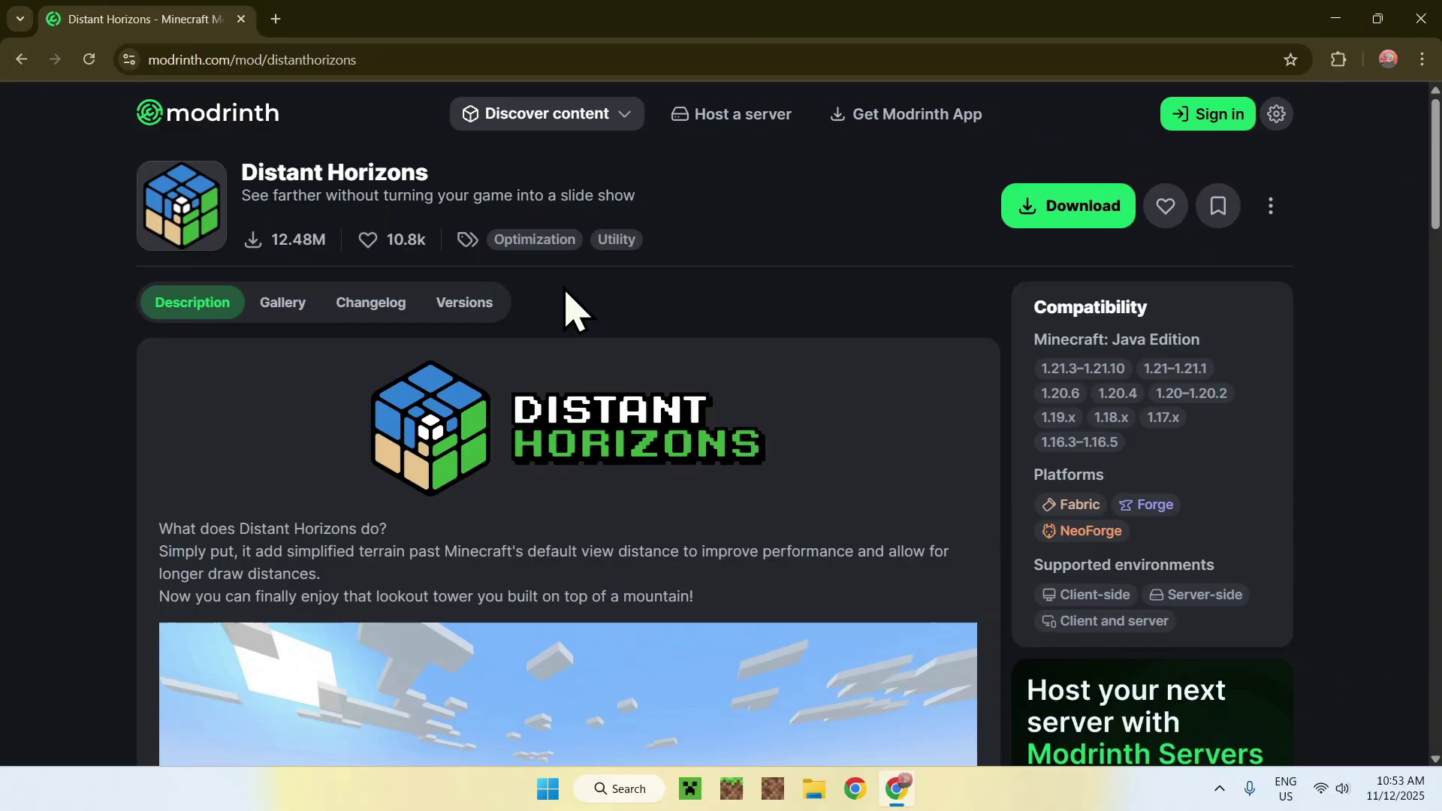
Step: Filter the Distant Horizons versions by game version 1.21.10 and download version 2.3.6-b-1.21.10
click(464, 305)
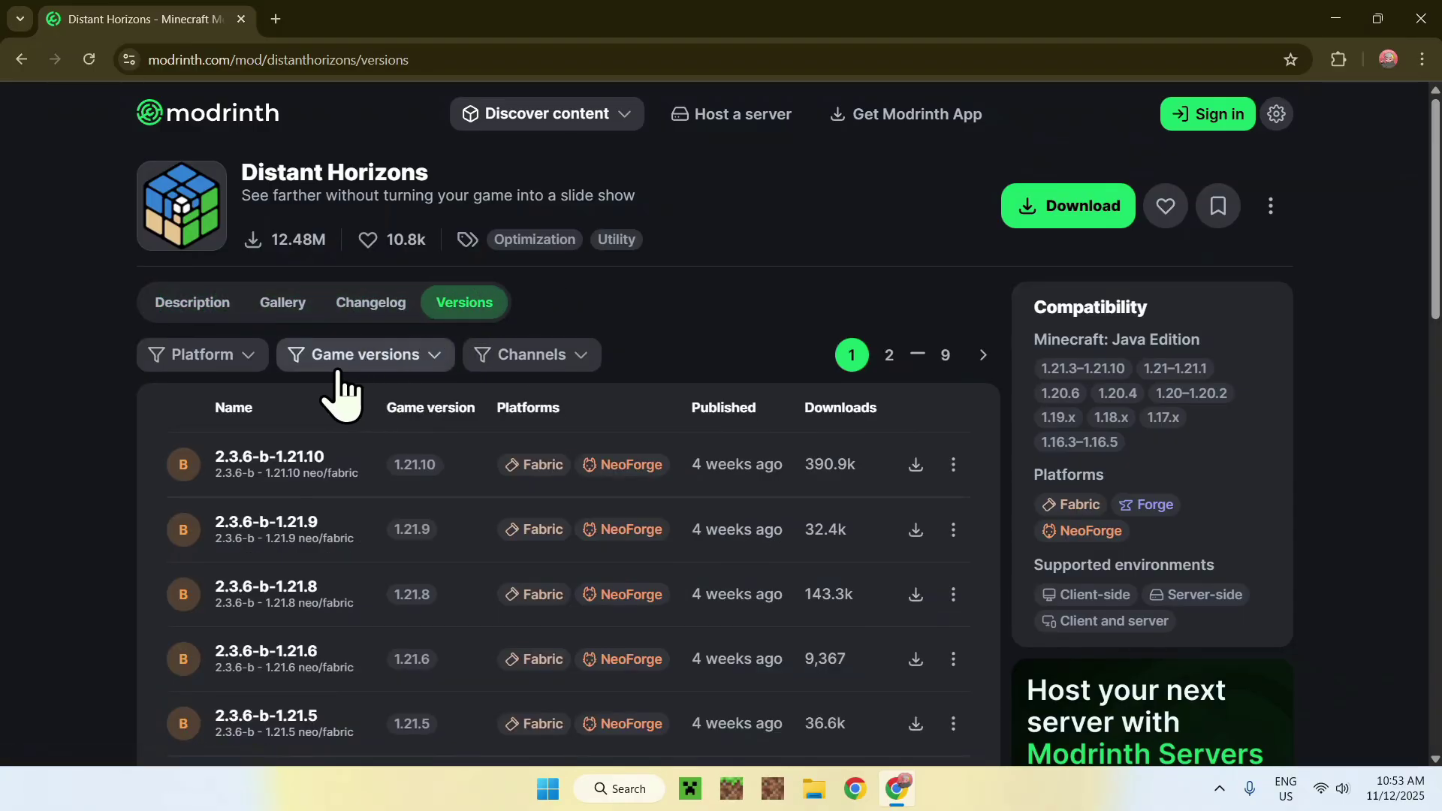
click(383, 392)
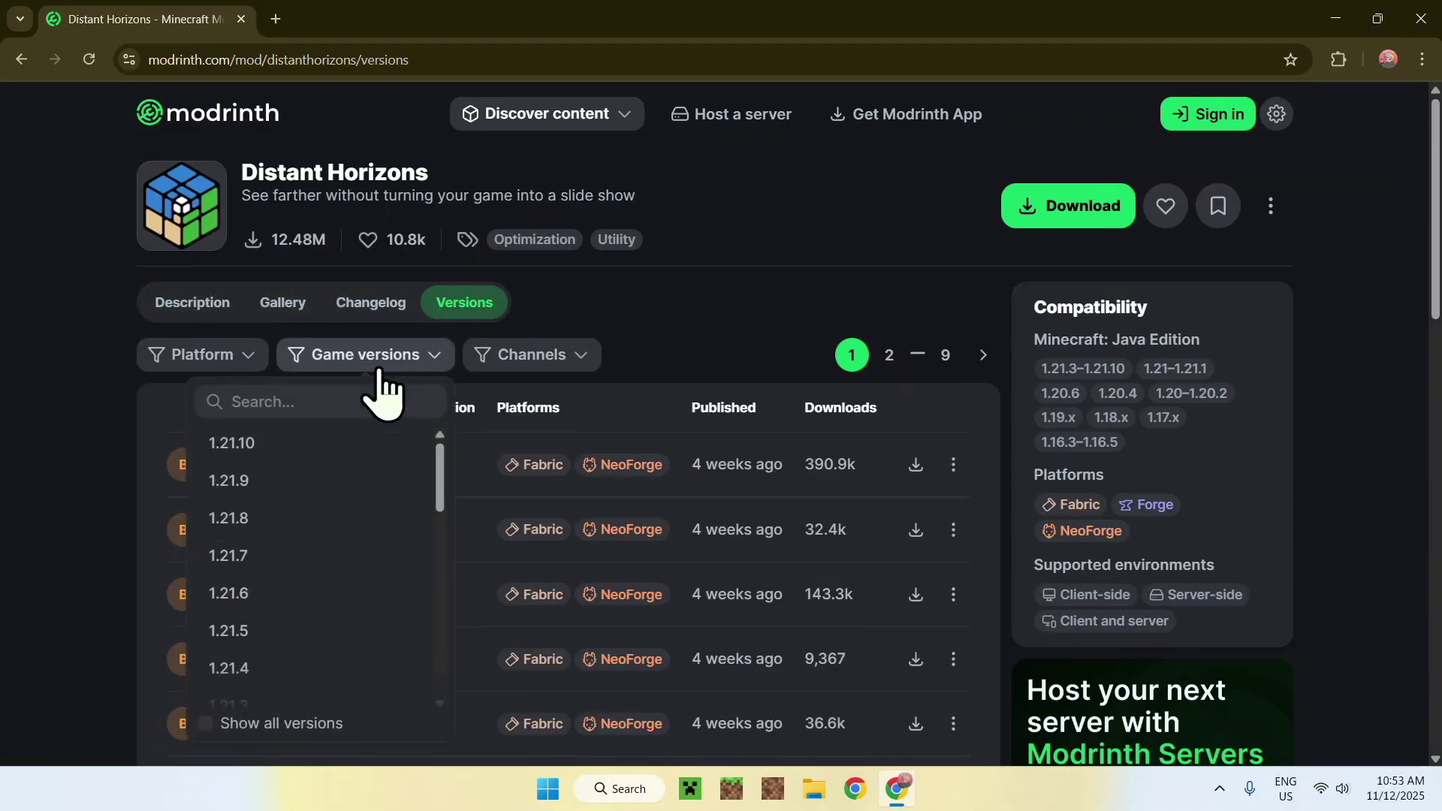
click(302, 445)
click(91, 429)
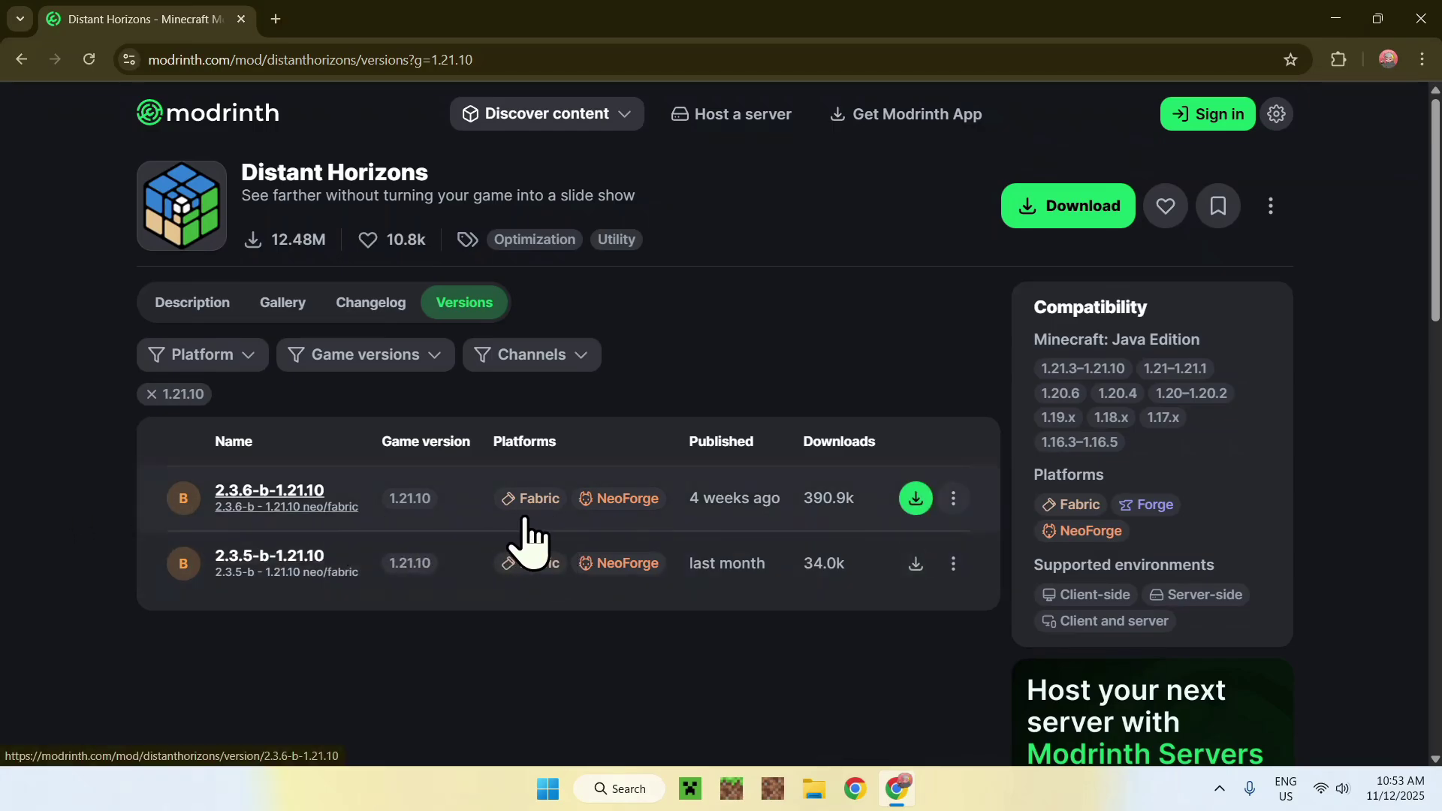
click(915, 499)
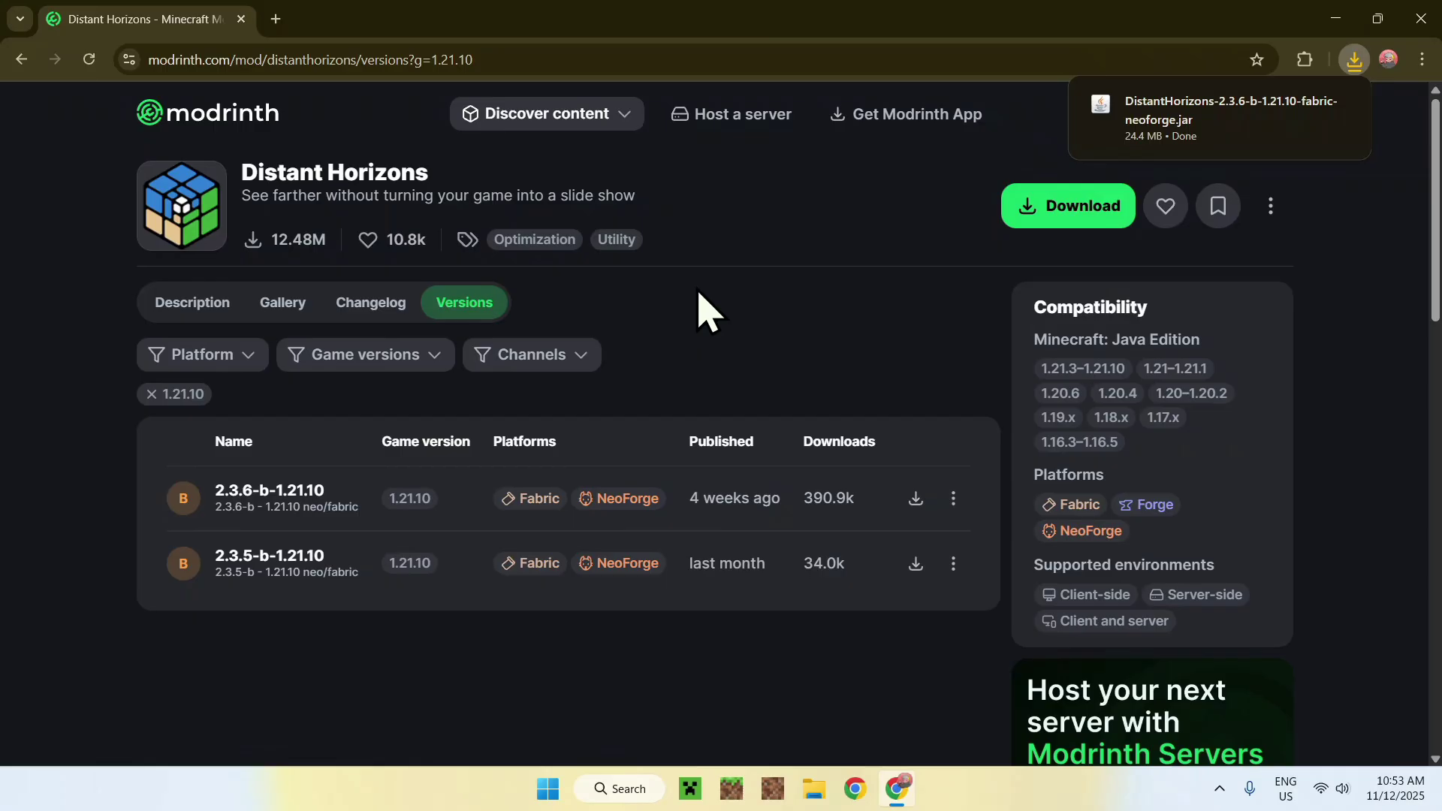
Step: Search Google for "Fabric Minecraft" in a new browser tab and open the Fabric website
click(275, 21)
click(420, 342)
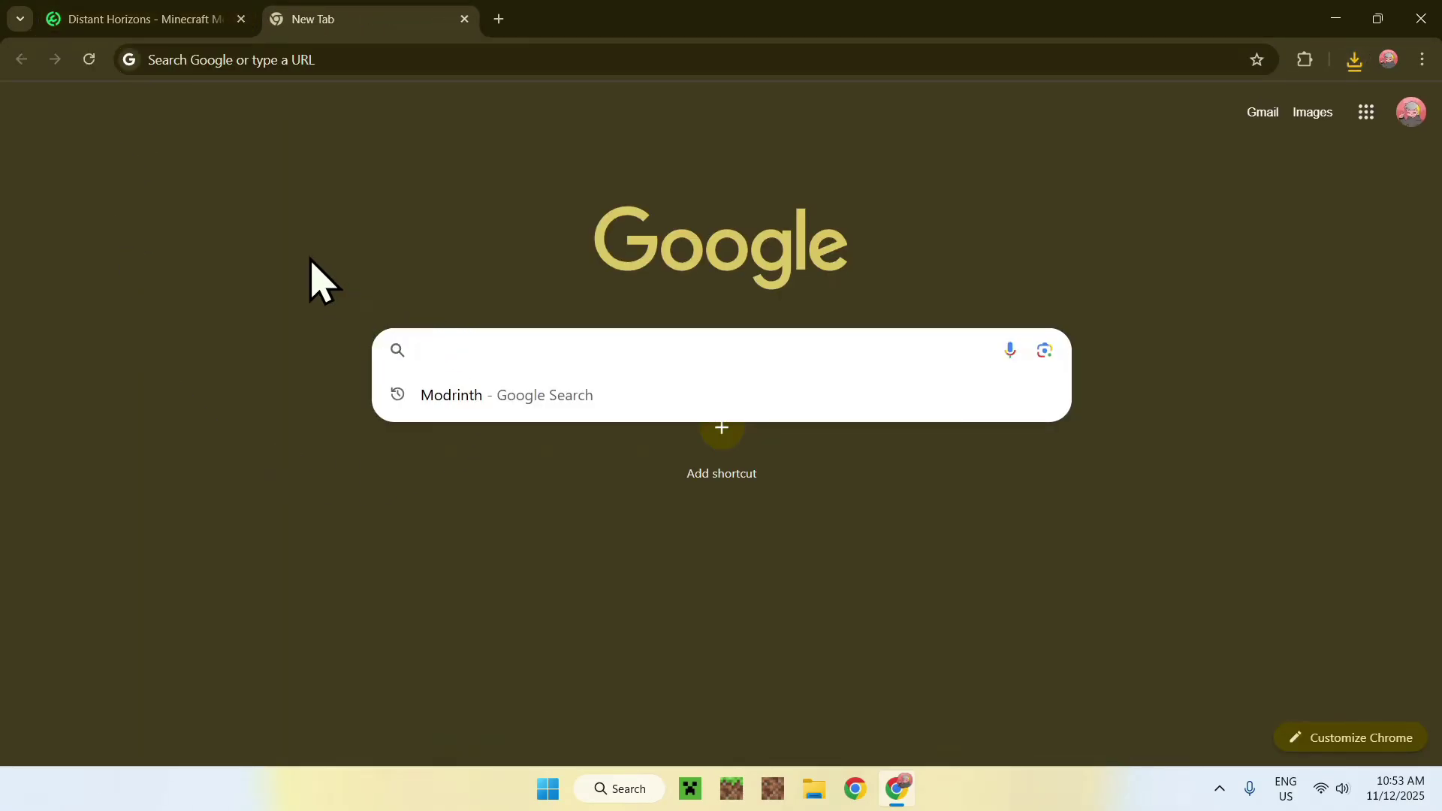
text(Fabric Minecraft)
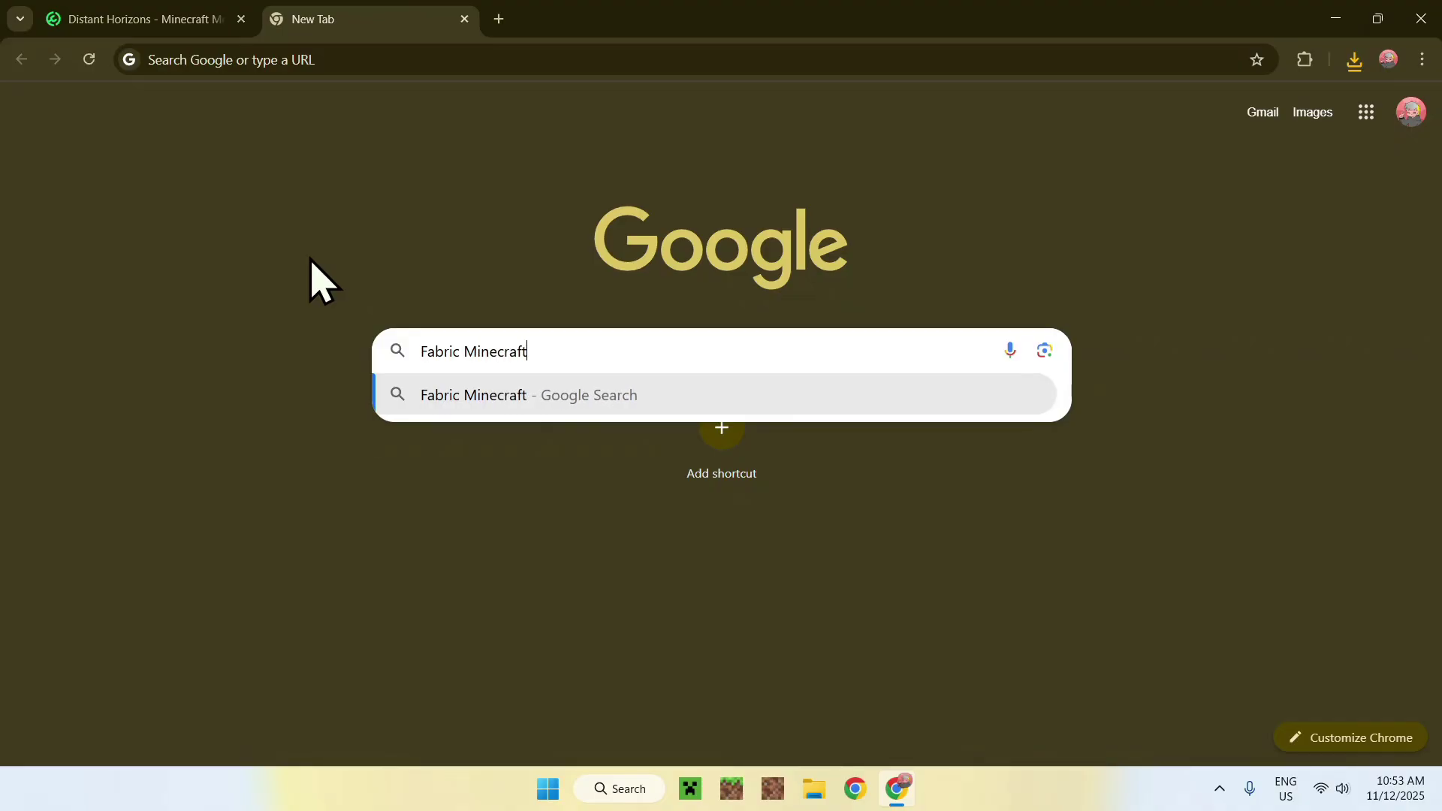
key(Return)
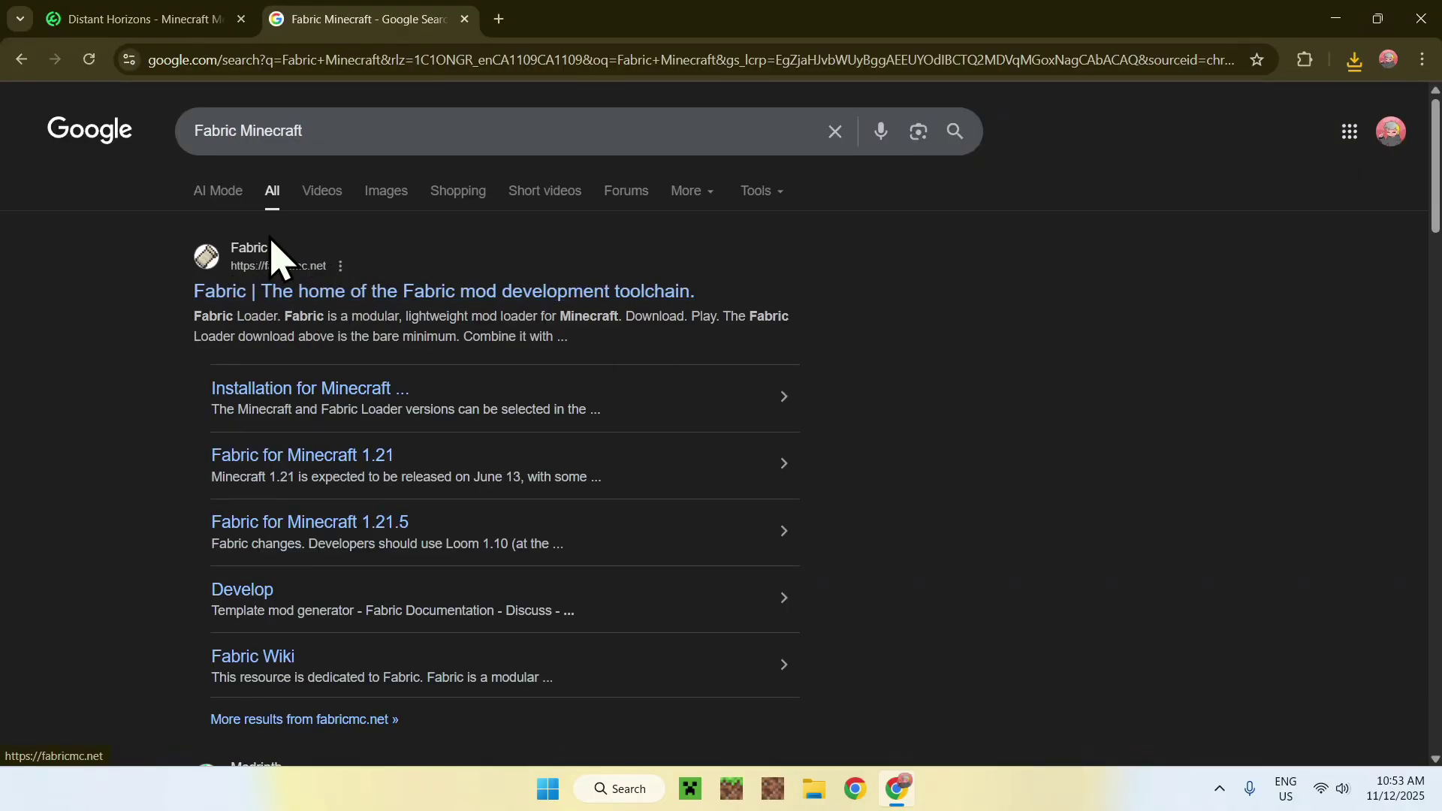
click(261, 295)
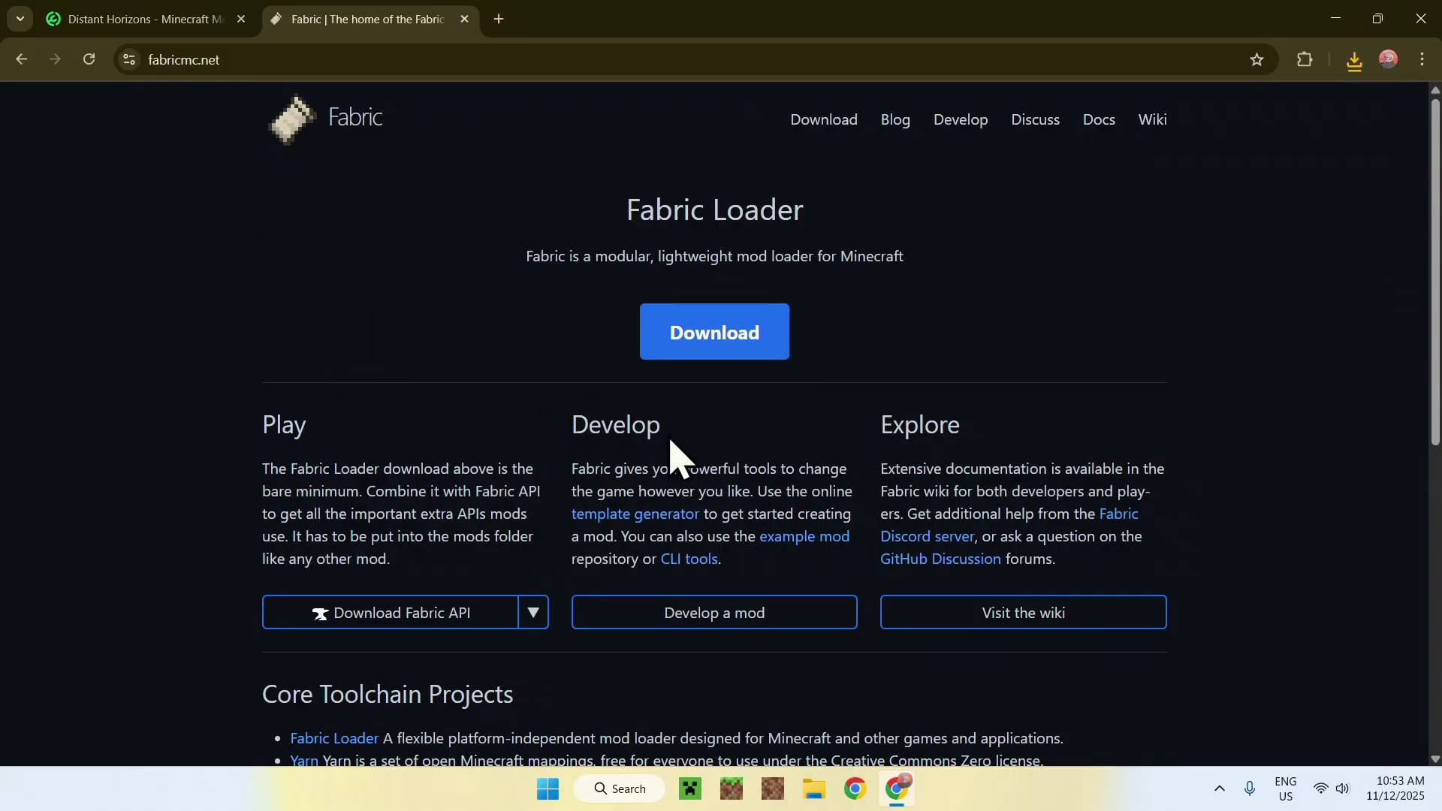
Step: Download the Fabric installer for Windows and close the browser
click(708, 353)
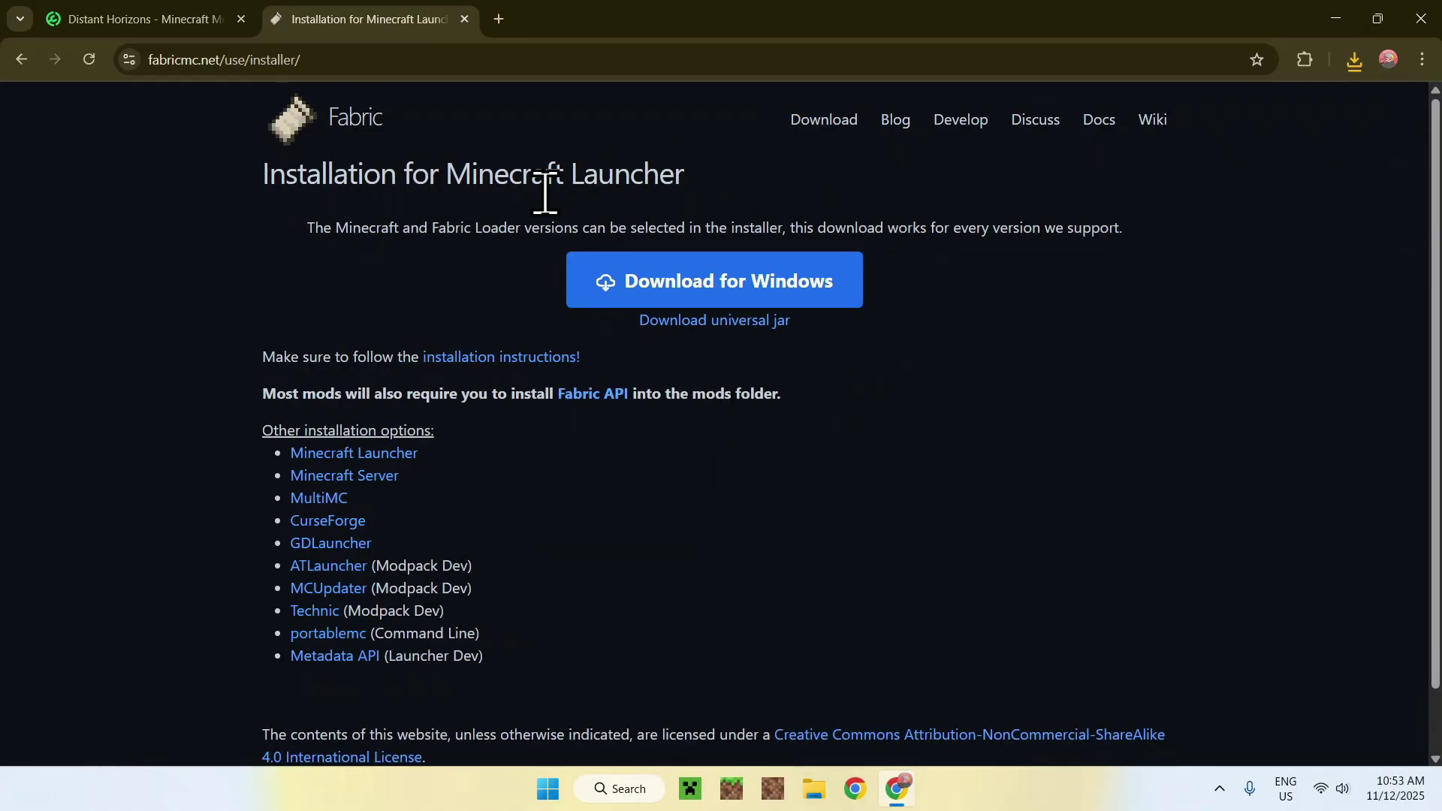
click(724, 300)
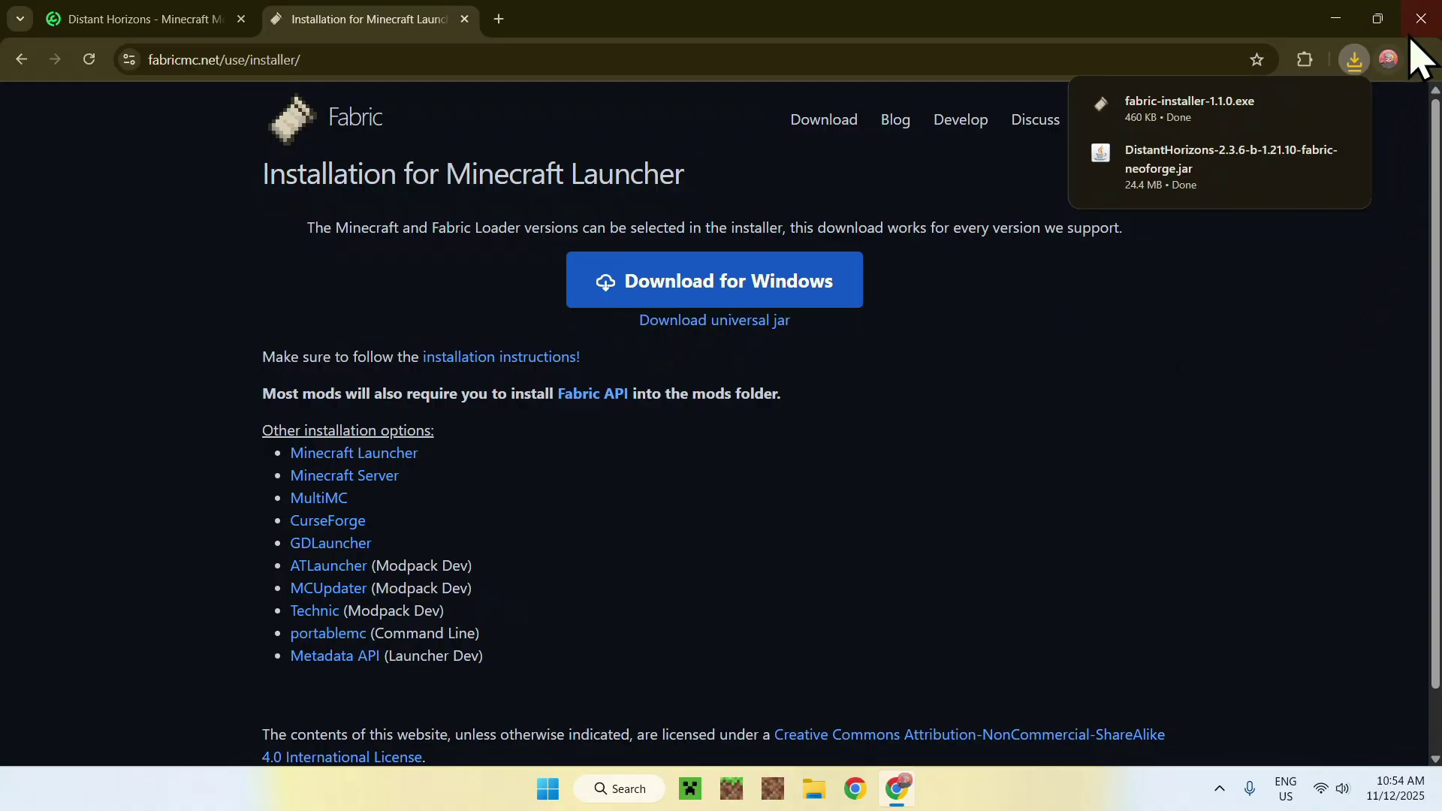
click(1420, 18)
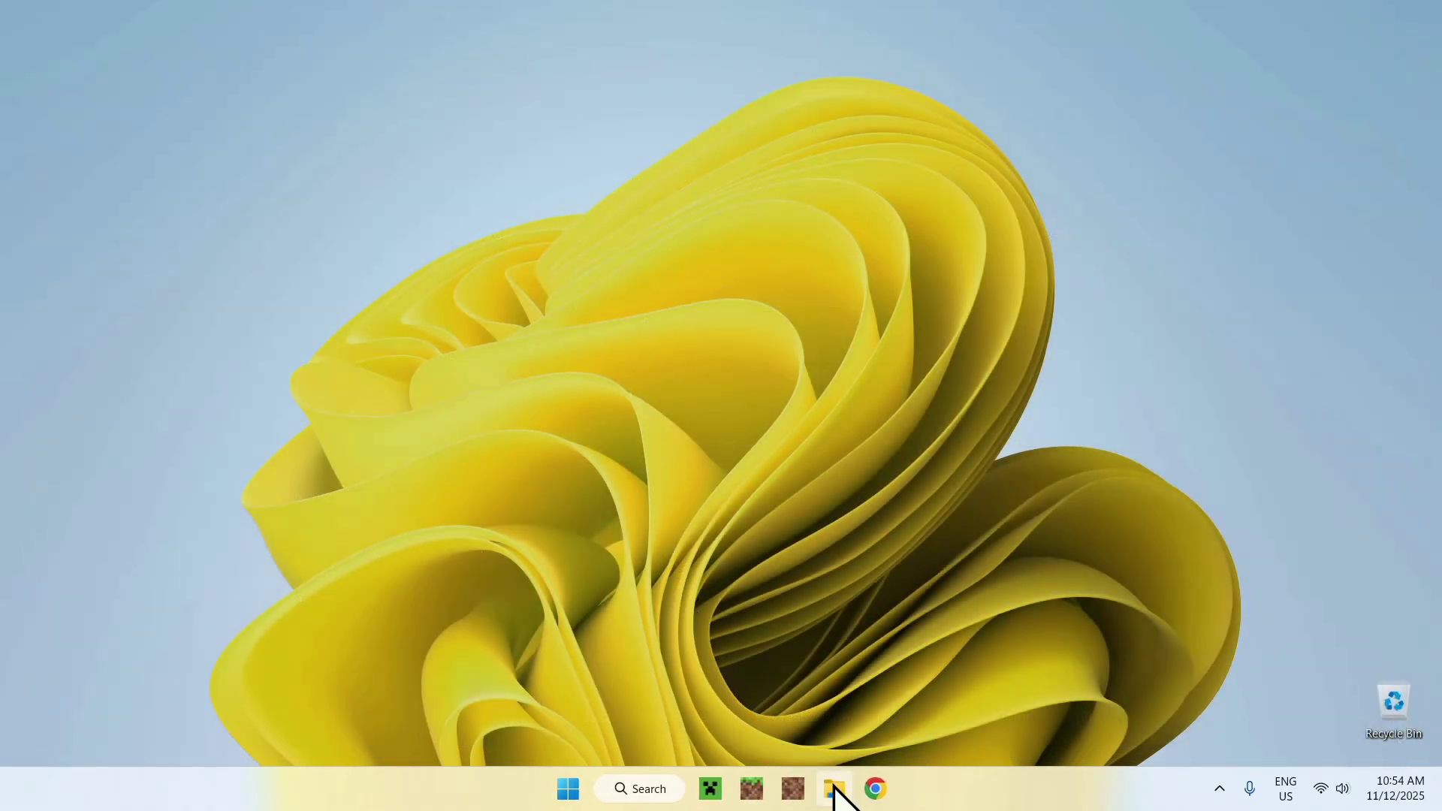
Step: Switch to File Explorer and run fabric-installer-1.1.0.exe from the Downloads folder
click(834, 789)
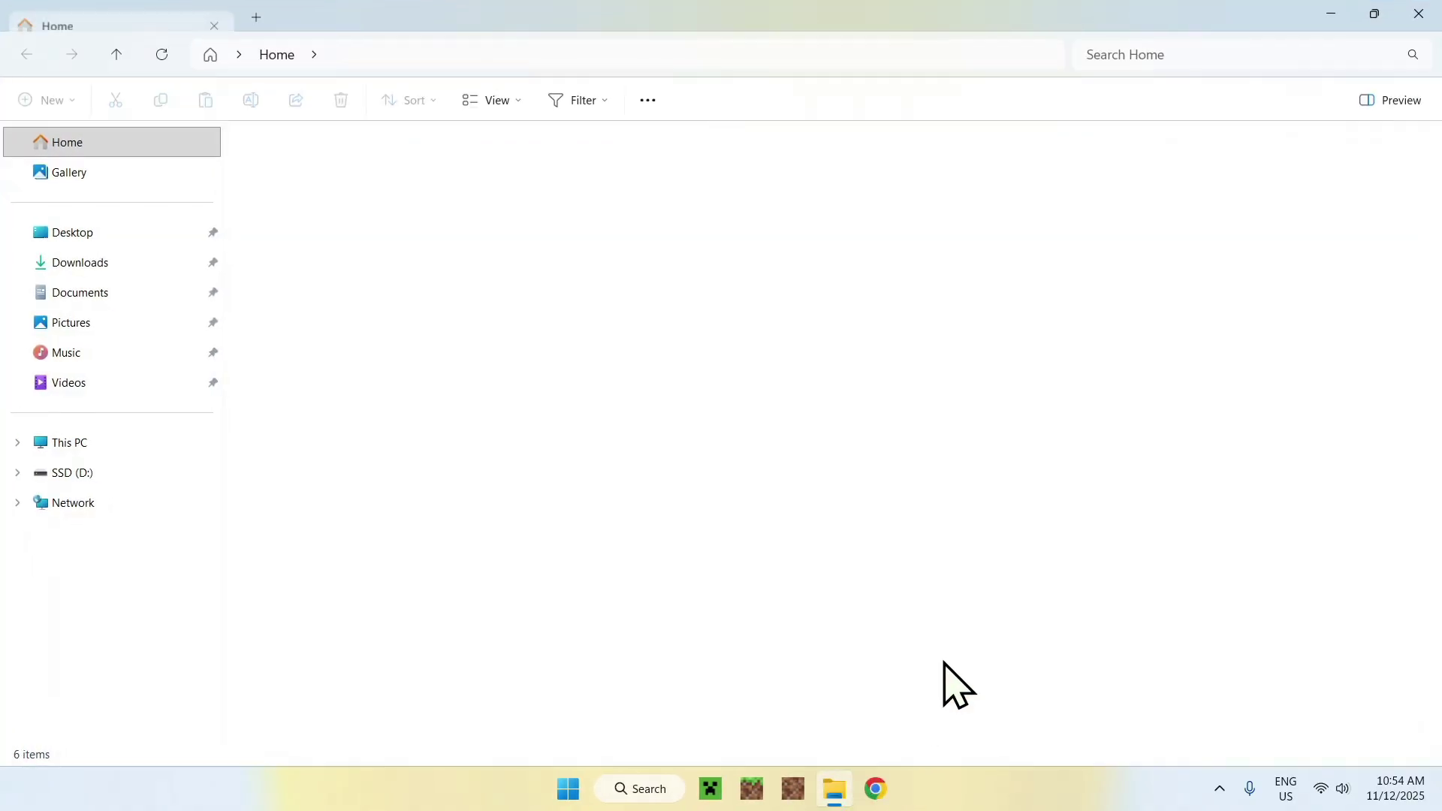
click(135, 264)
drag(253, 310, 322, 331)
click(279, 223)
double_click(281, 225)
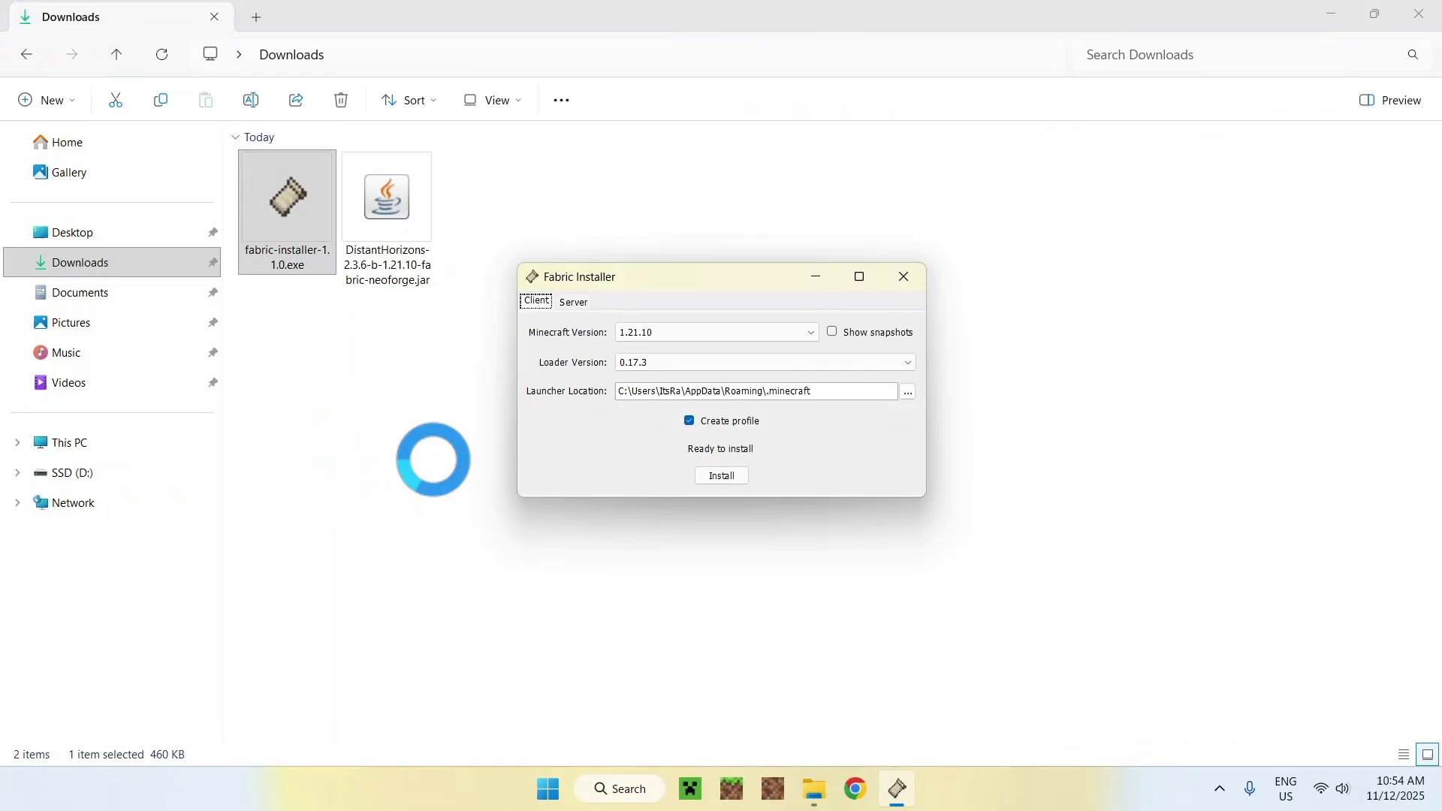
Step: Install the Fabric client for Minecraft version 1.21.10 with loader 0.17.3, and close the installer
click(676, 331)
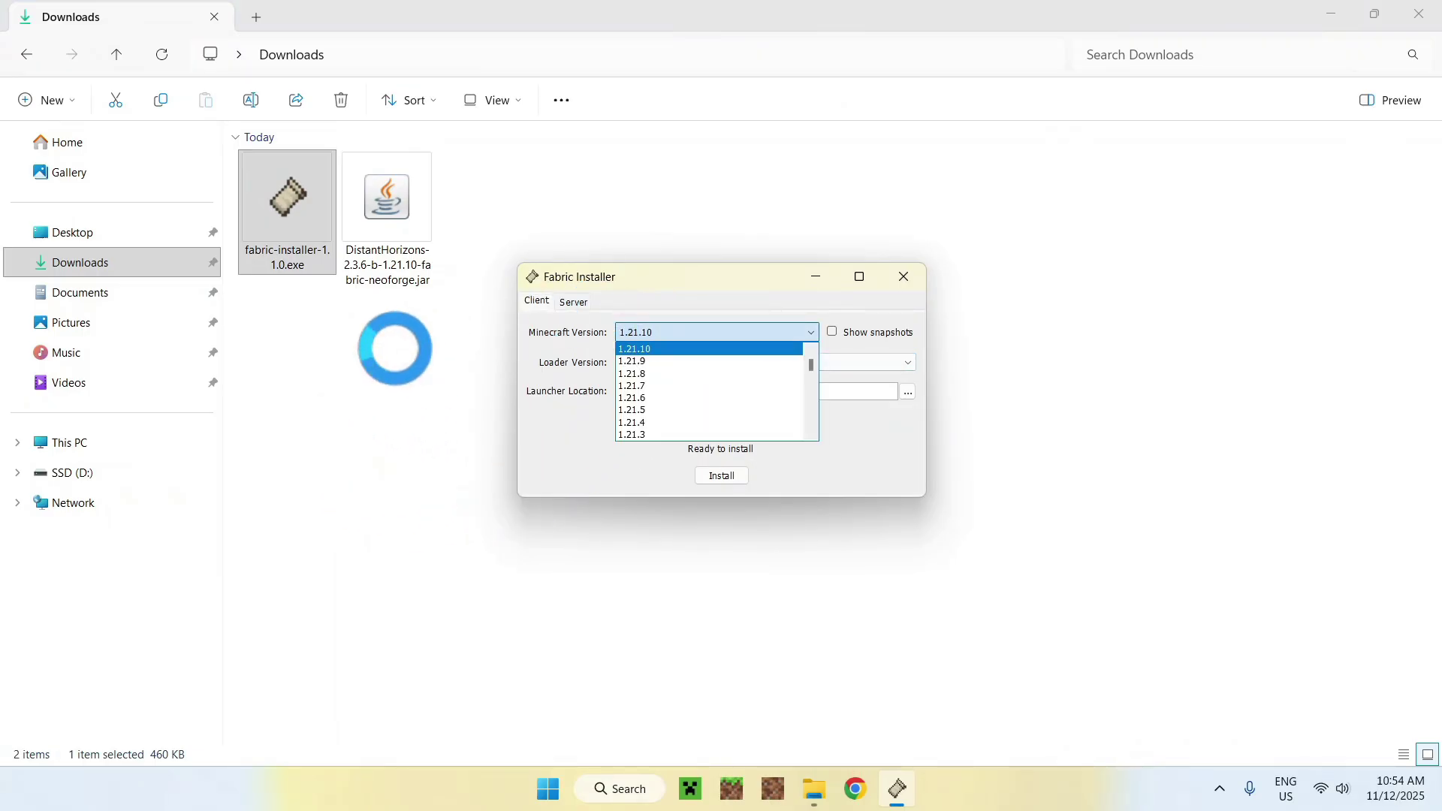
click(471, 400)
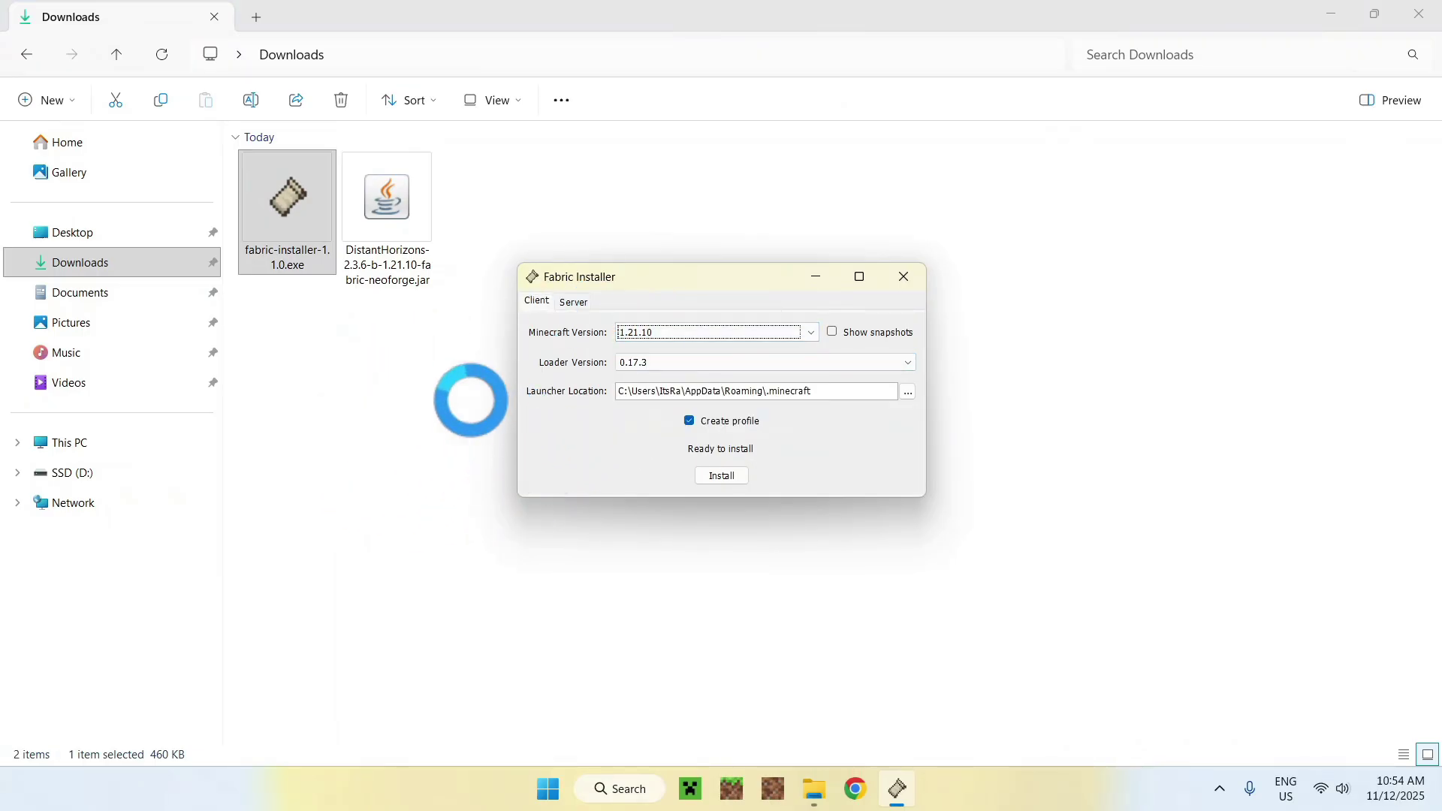
click(719, 476)
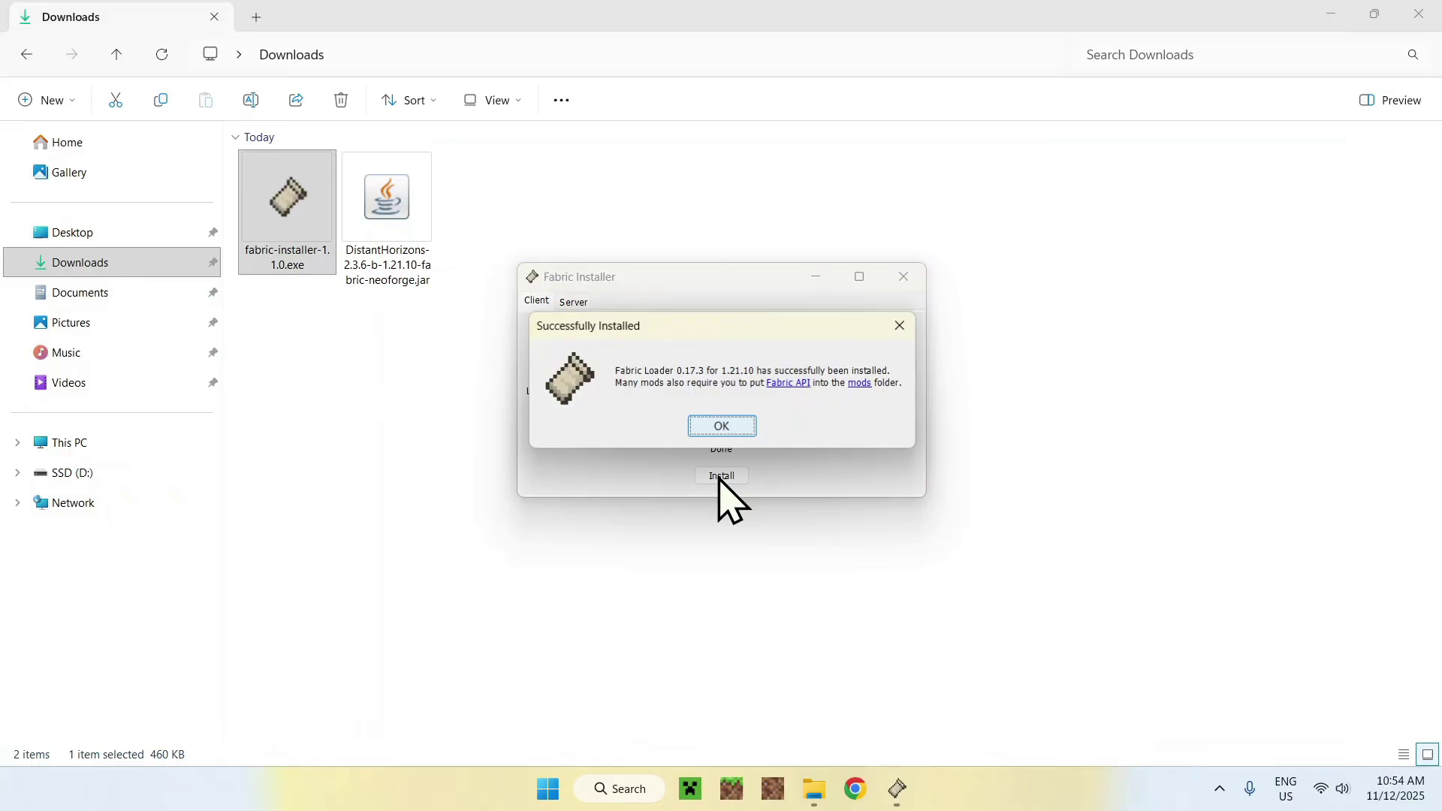
click(722, 427)
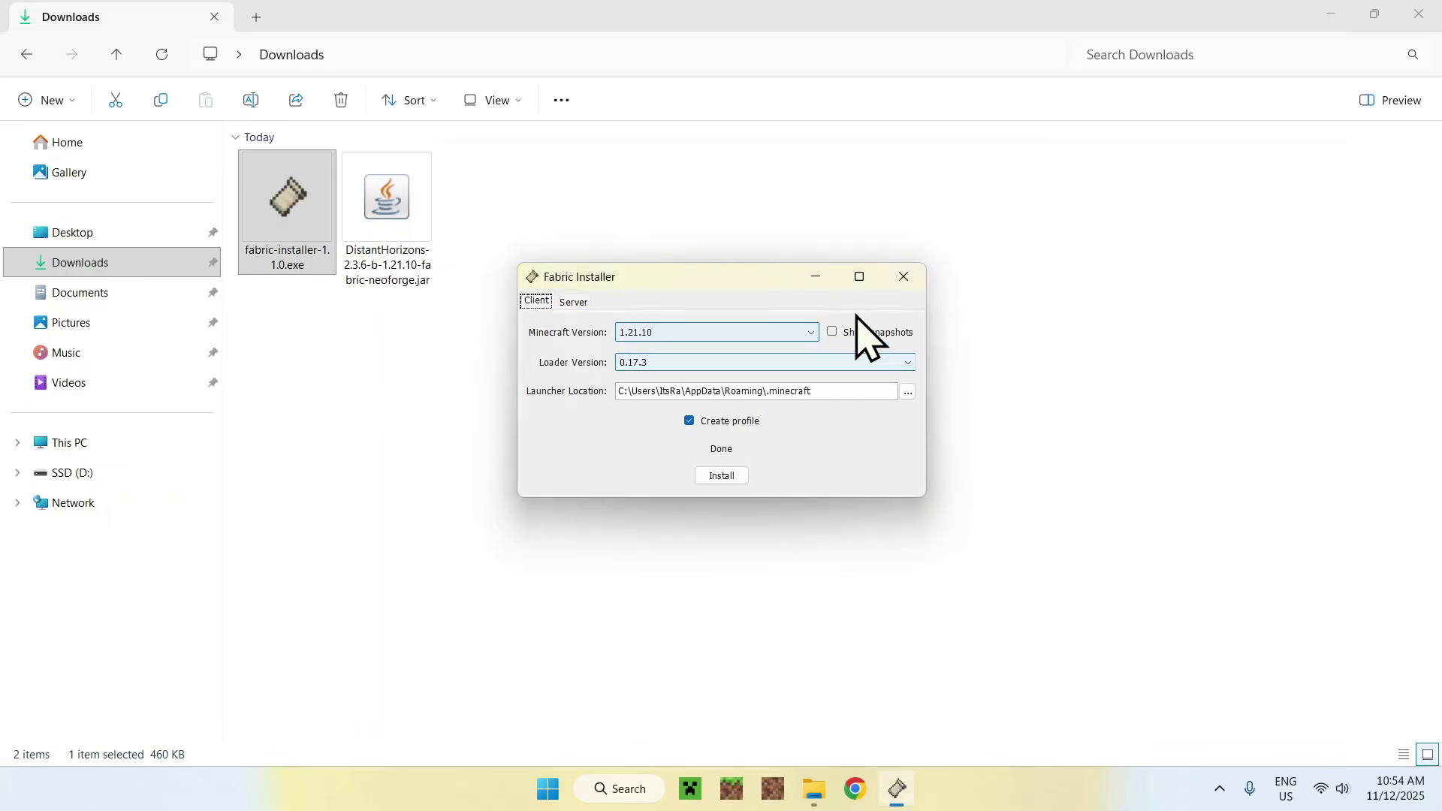
click(904, 278)
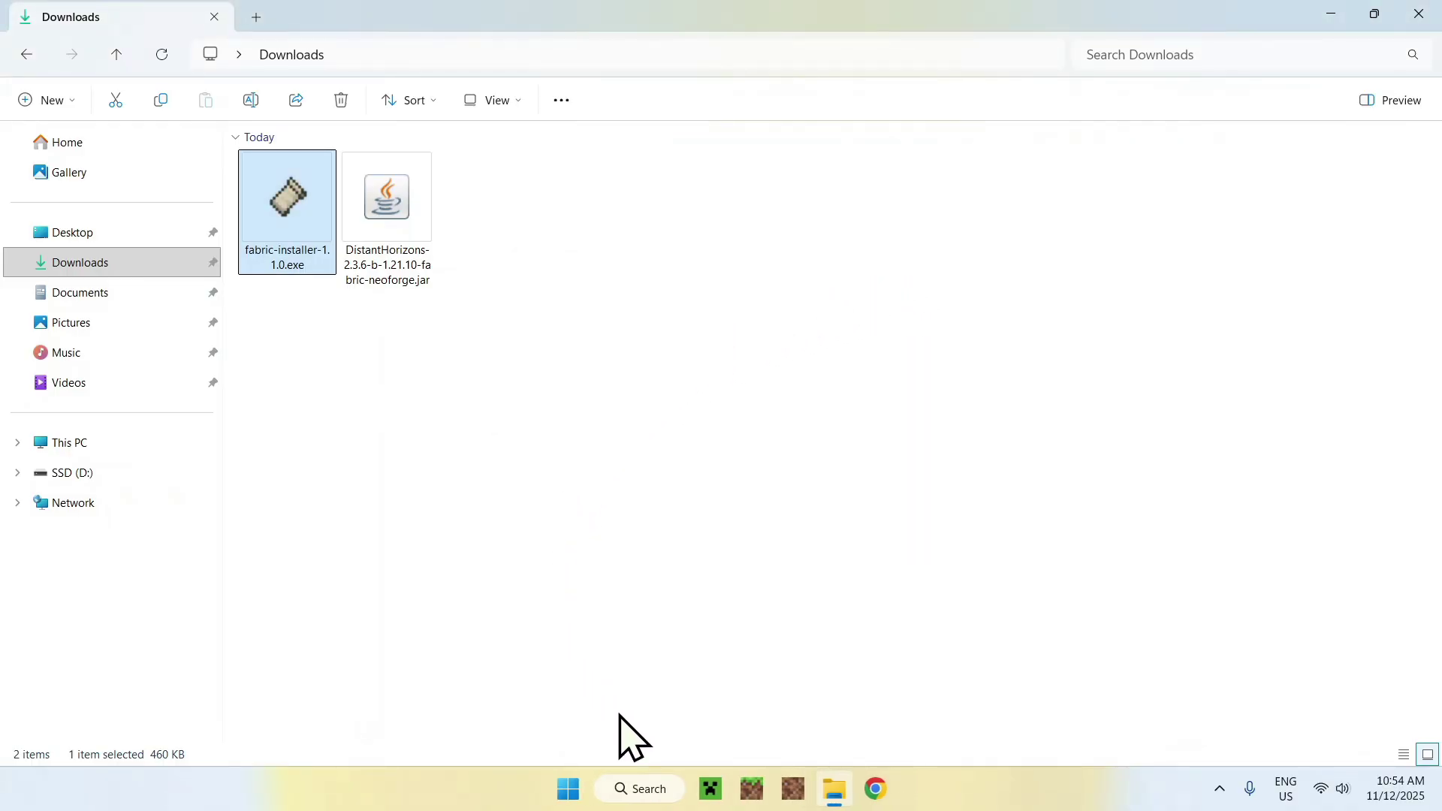
Step: Switch to the Minecraft Launcher, open the fabric-loader-1.21.10 installation's game folder and go into its mods folder
click(710, 788)
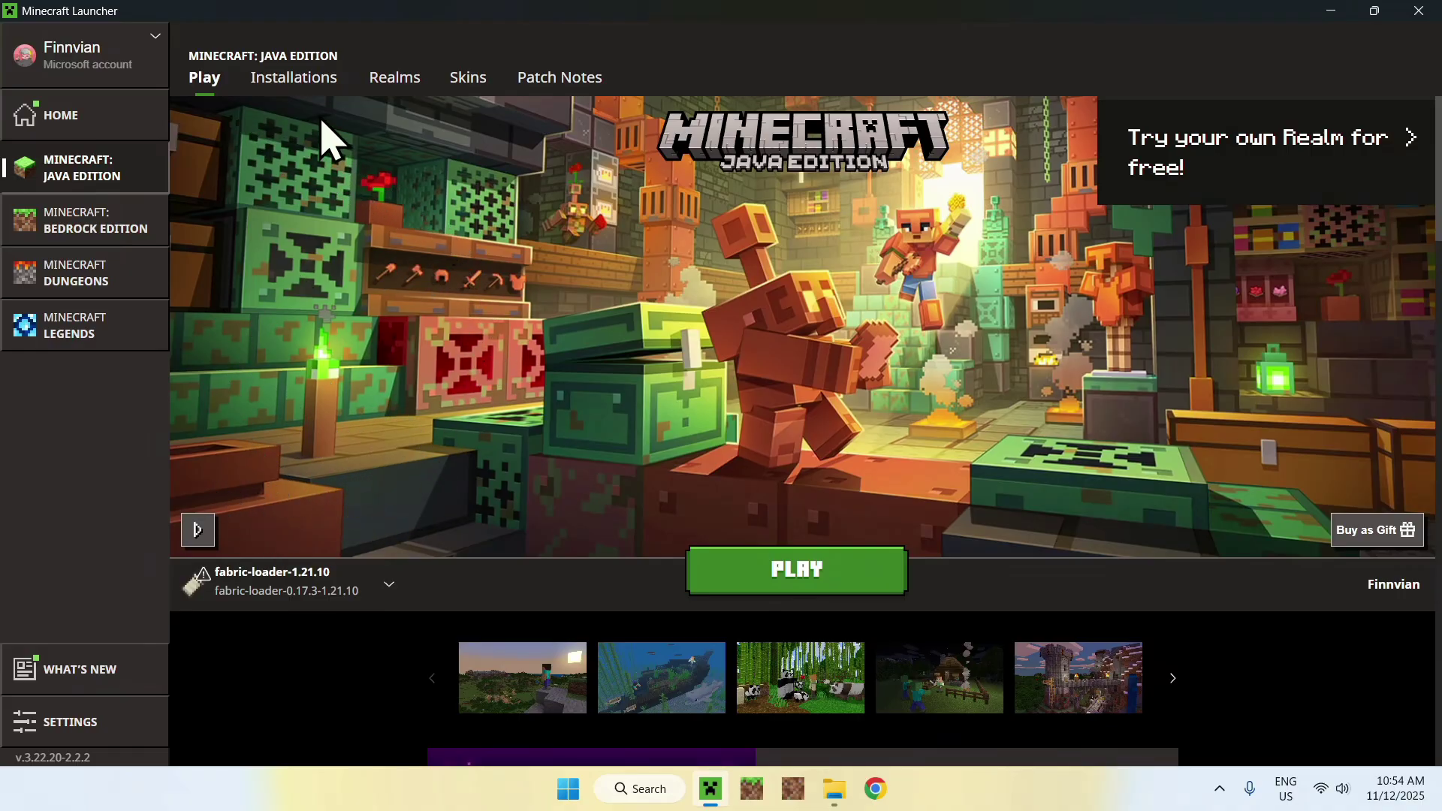
click(293, 79)
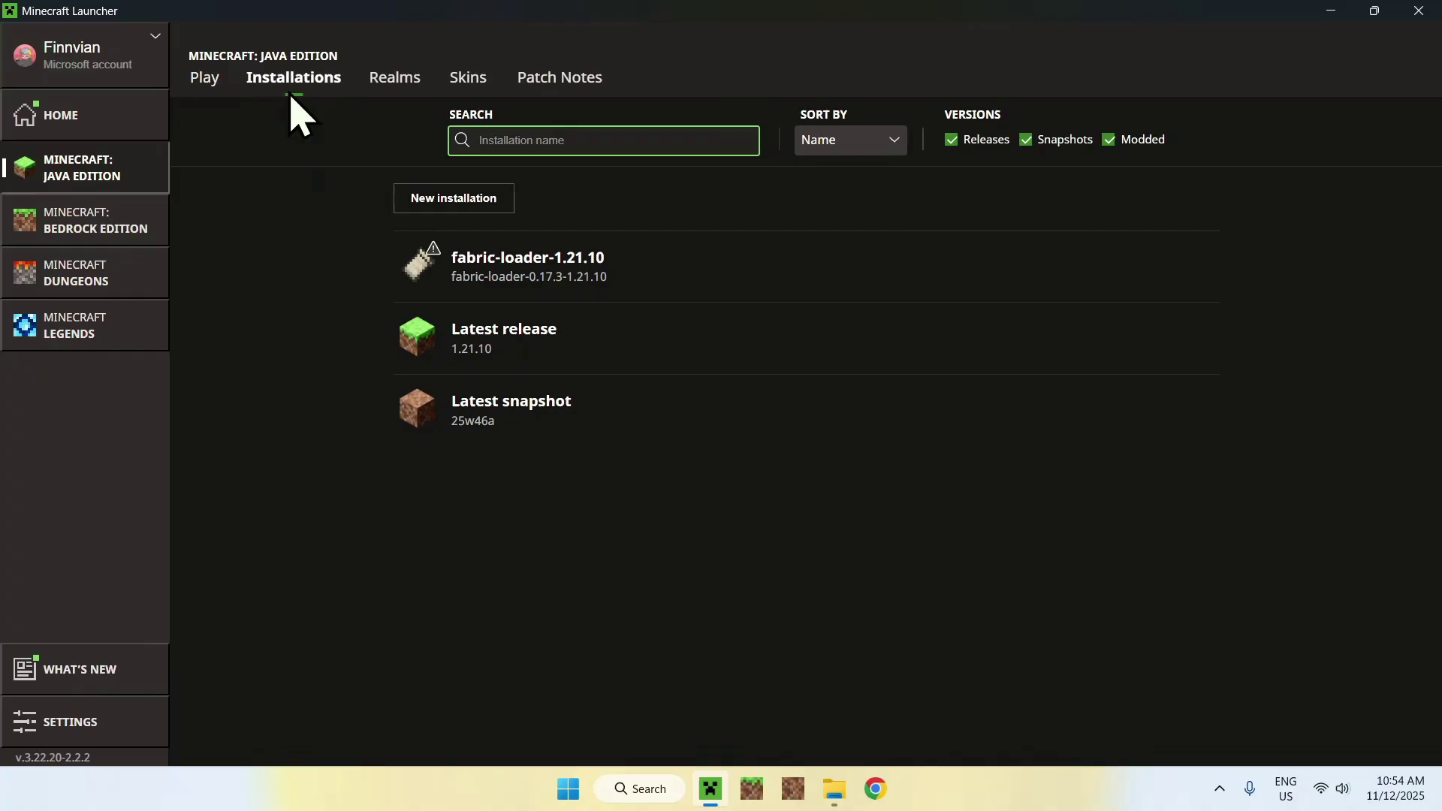
mouse_move(676, 280)
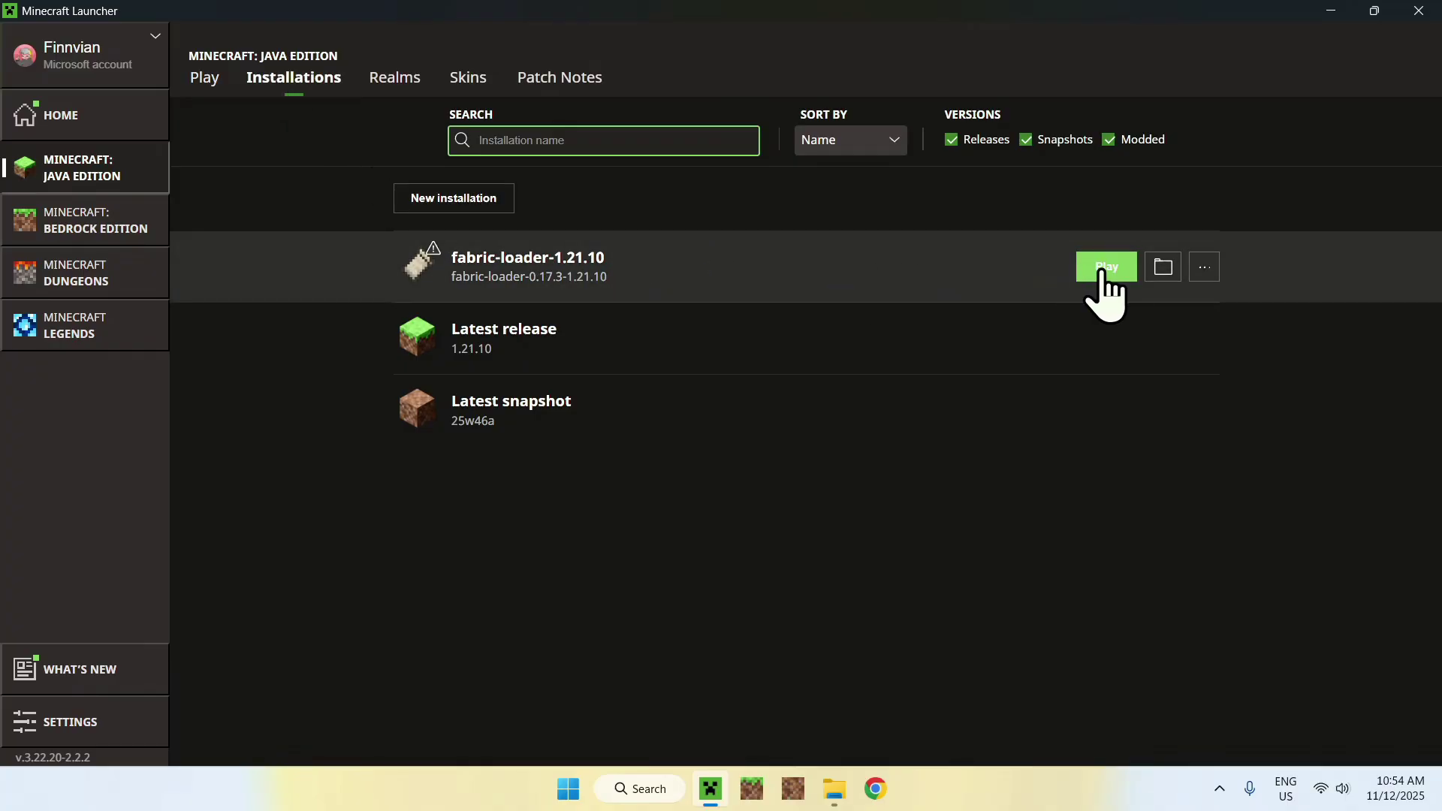
click(1163, 271)
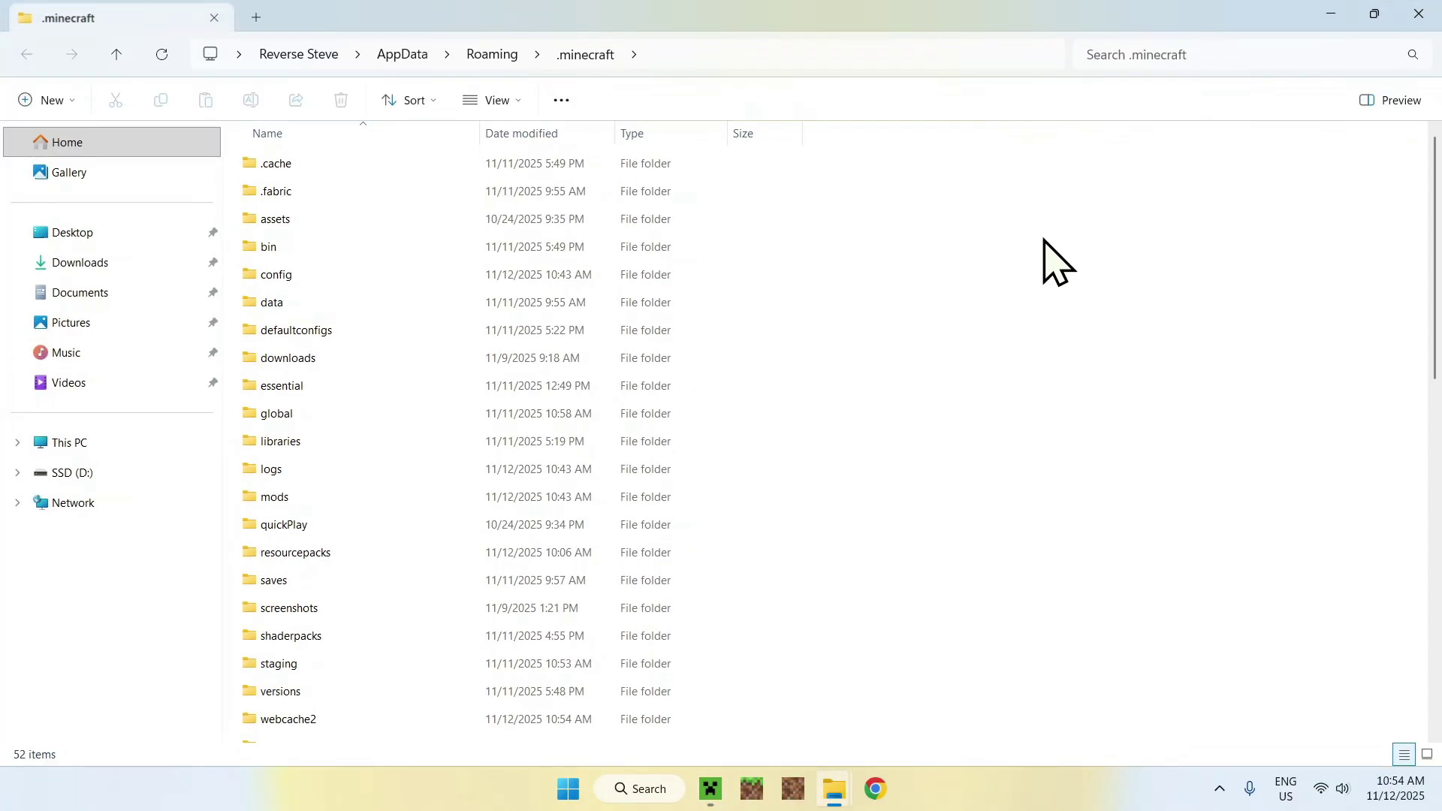
click(328, 496)
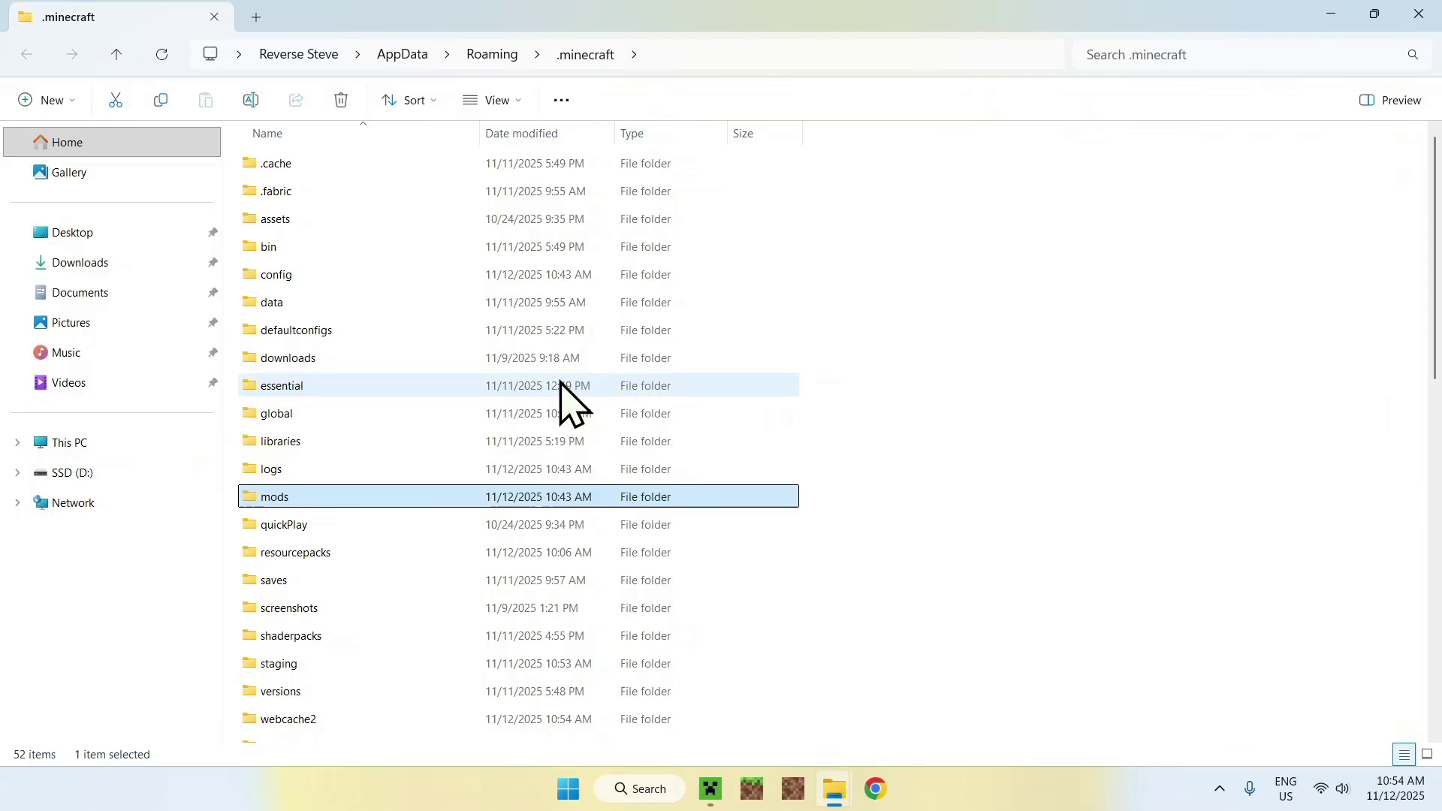
double_click(353, 496)
drag(325, 223, 699, 436)
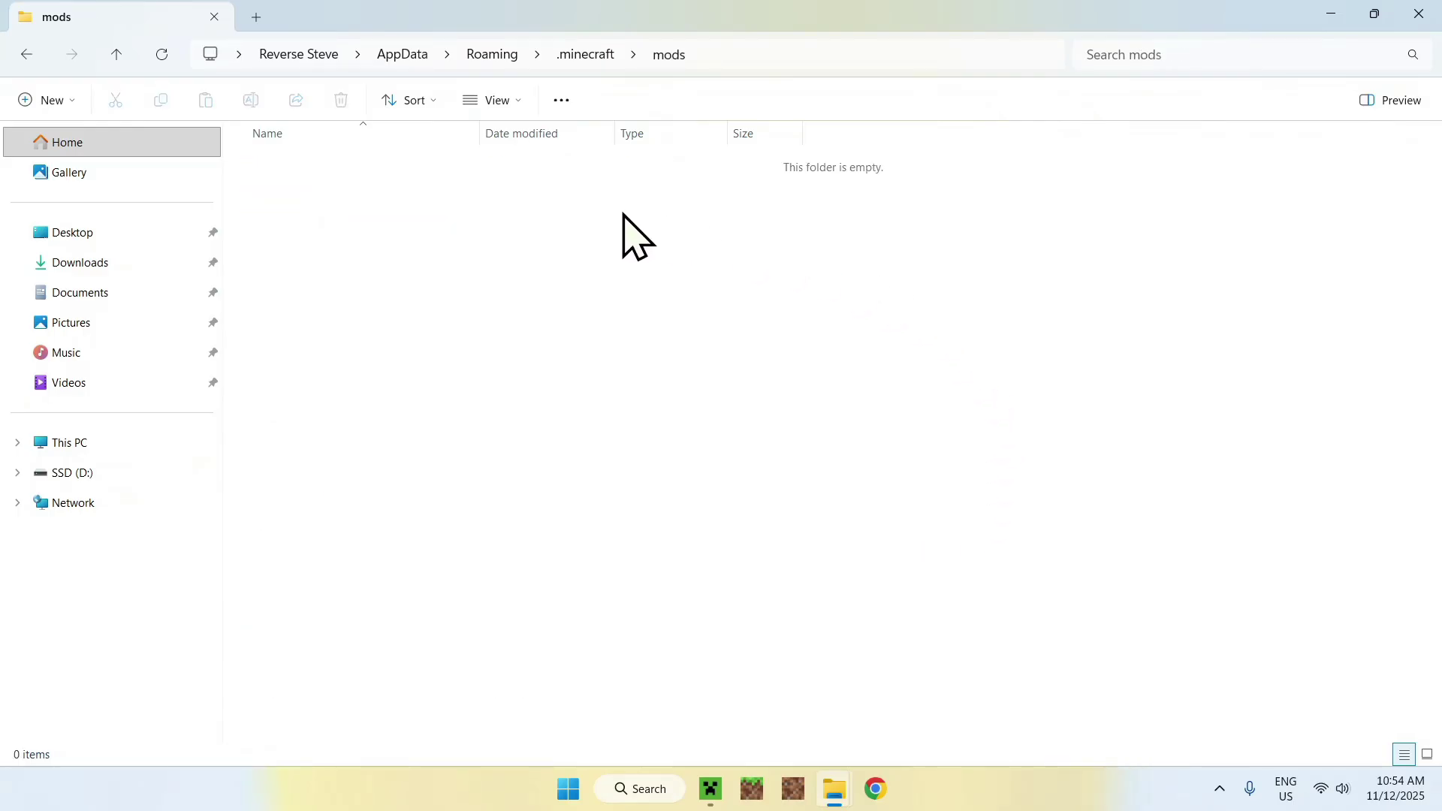
Step: Copy the DistantHorizons-2.3.6-b-1.21.10-fabric-neoforge.jar file from Downloads into the .minecraft mods folder
click(117, 265)
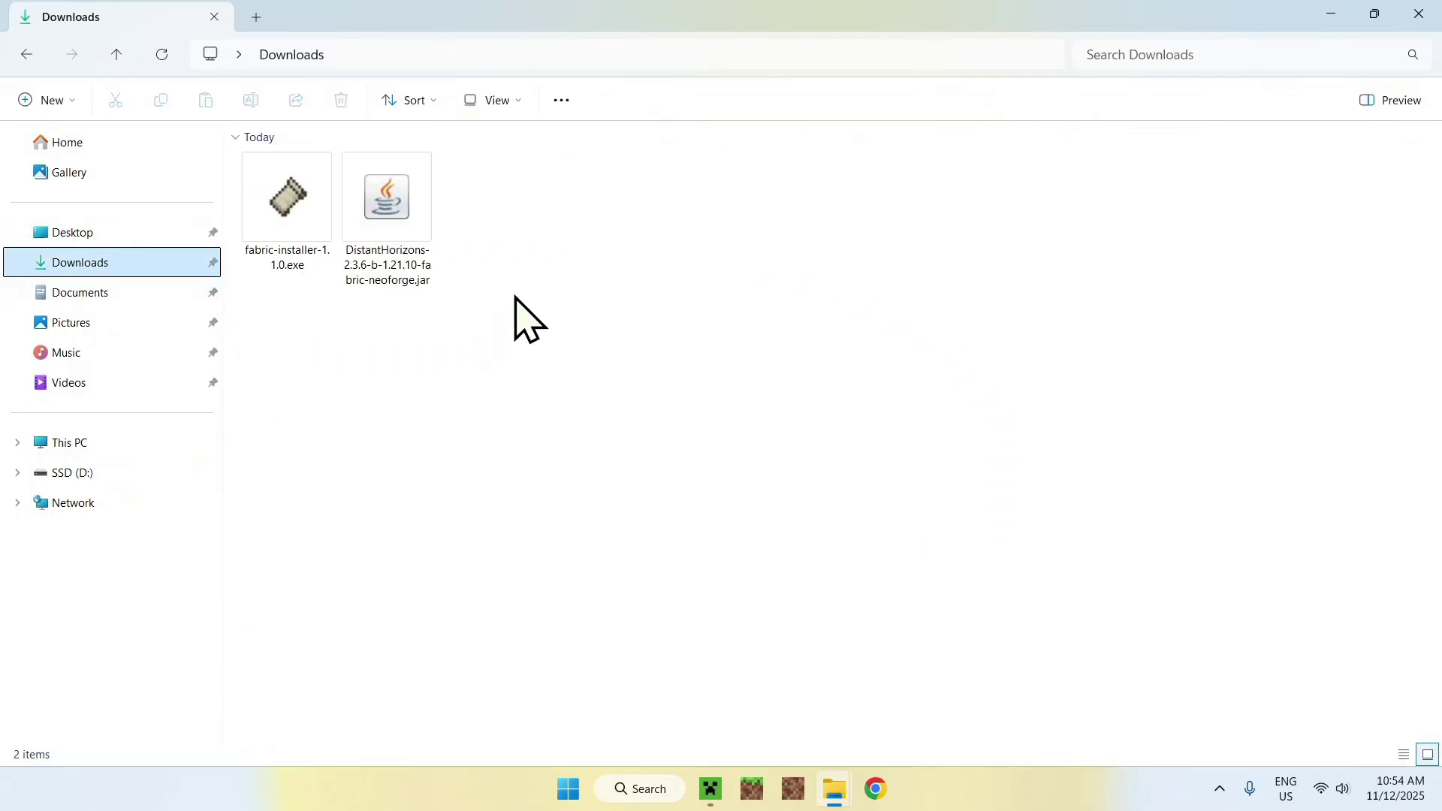
click(416, 217)
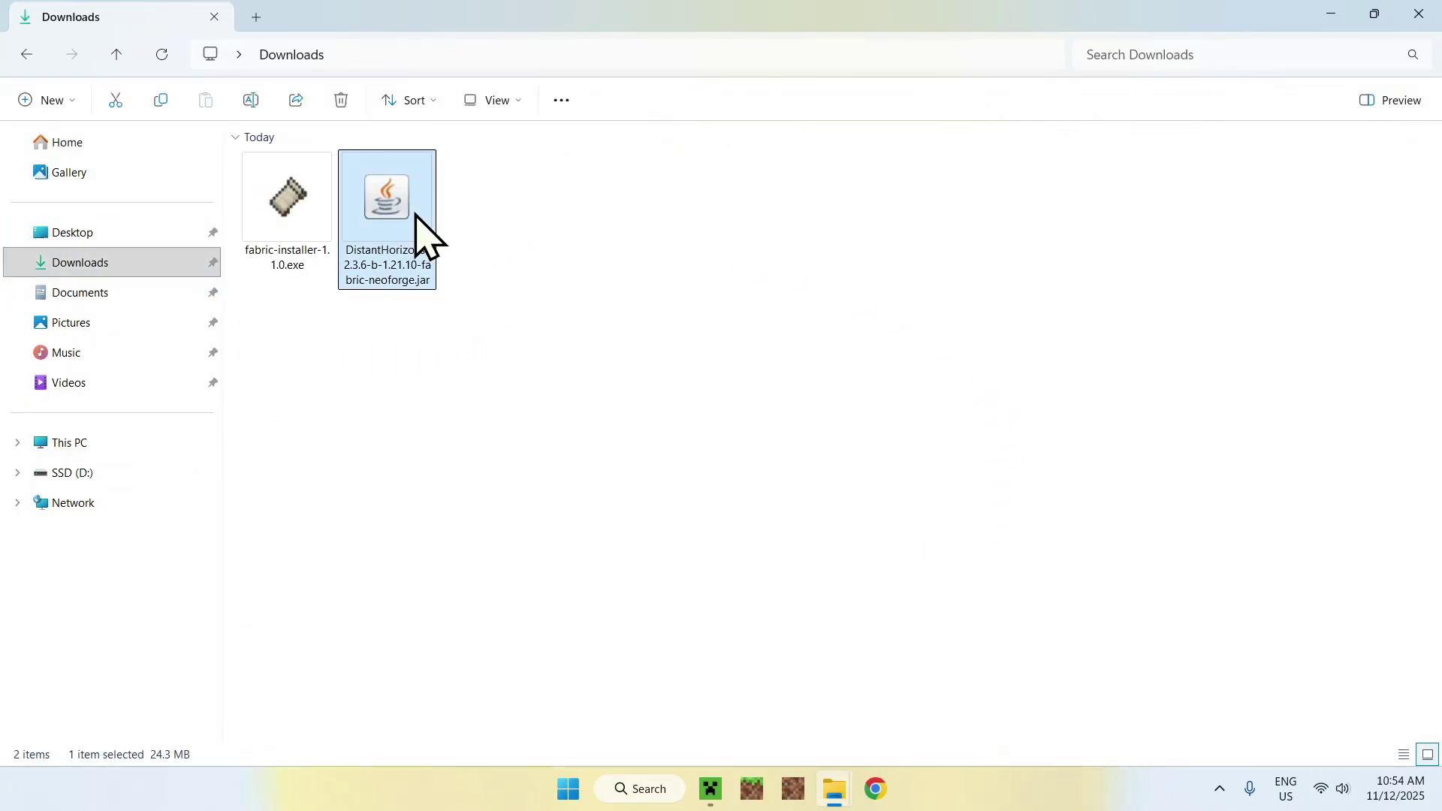
click(163, 102)
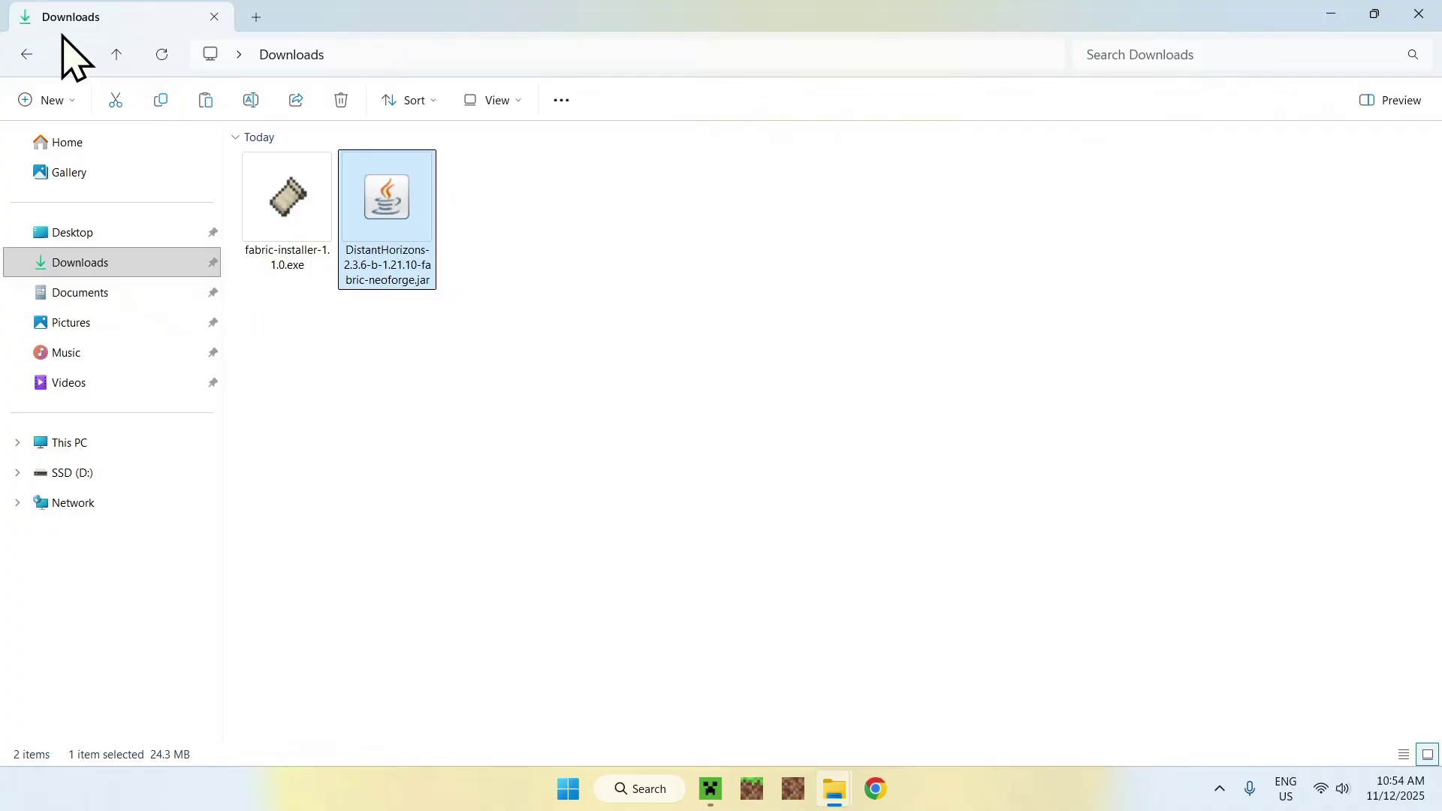
click(25, 55)
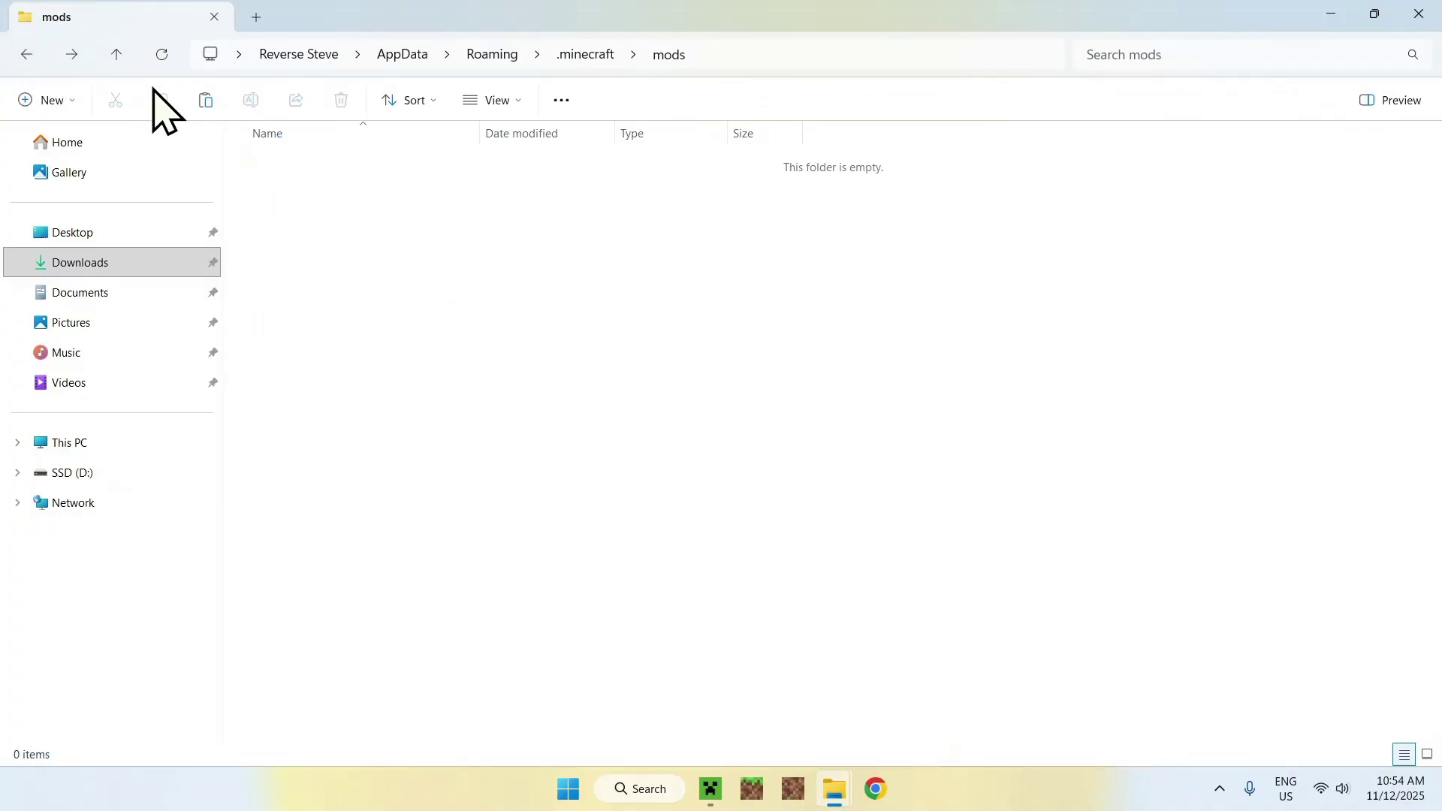
click(204, 100)
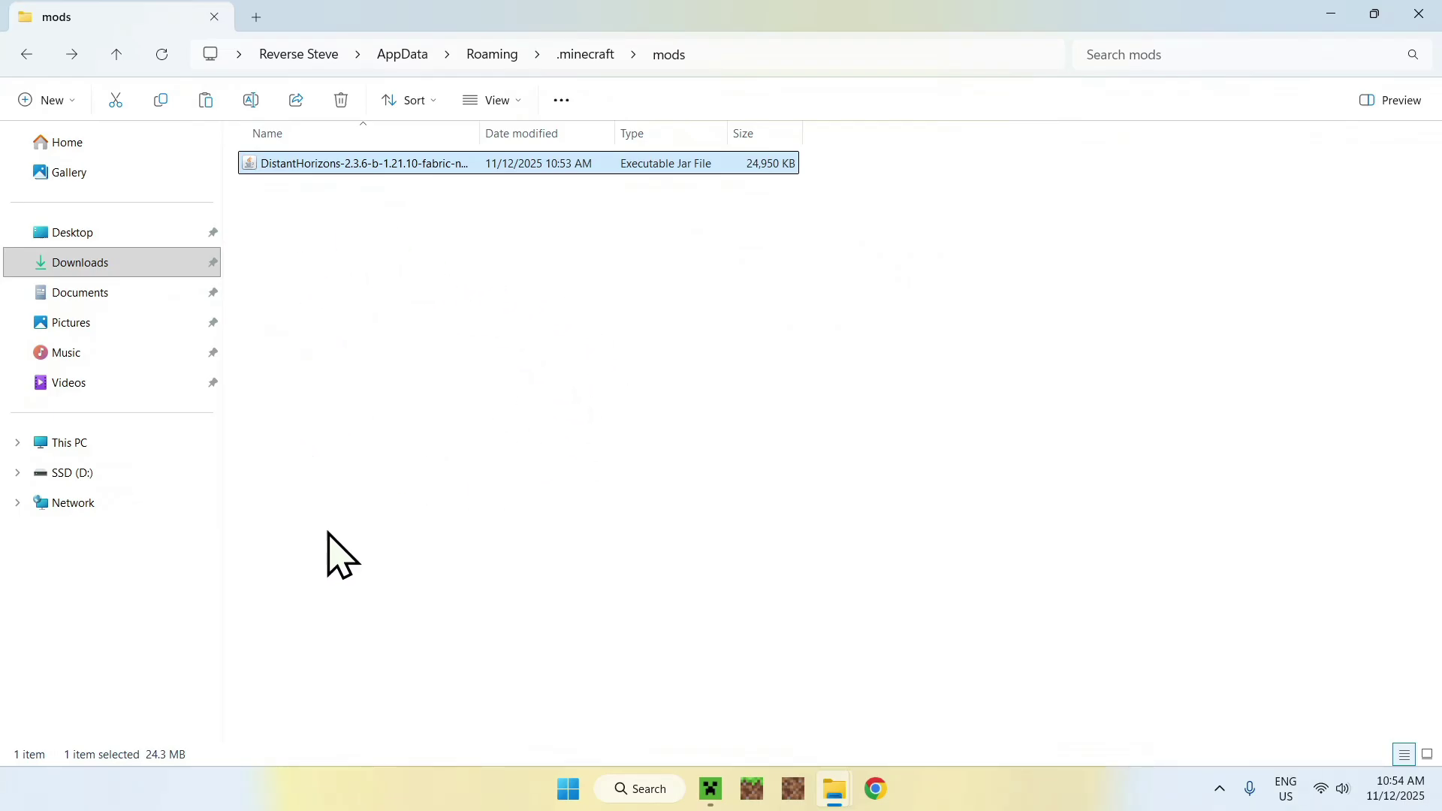
Step: Switch to the Minecraft Launcher, start the game with the fabric-loader-1.21.10 installation and maximize the game window
click(710, 787)
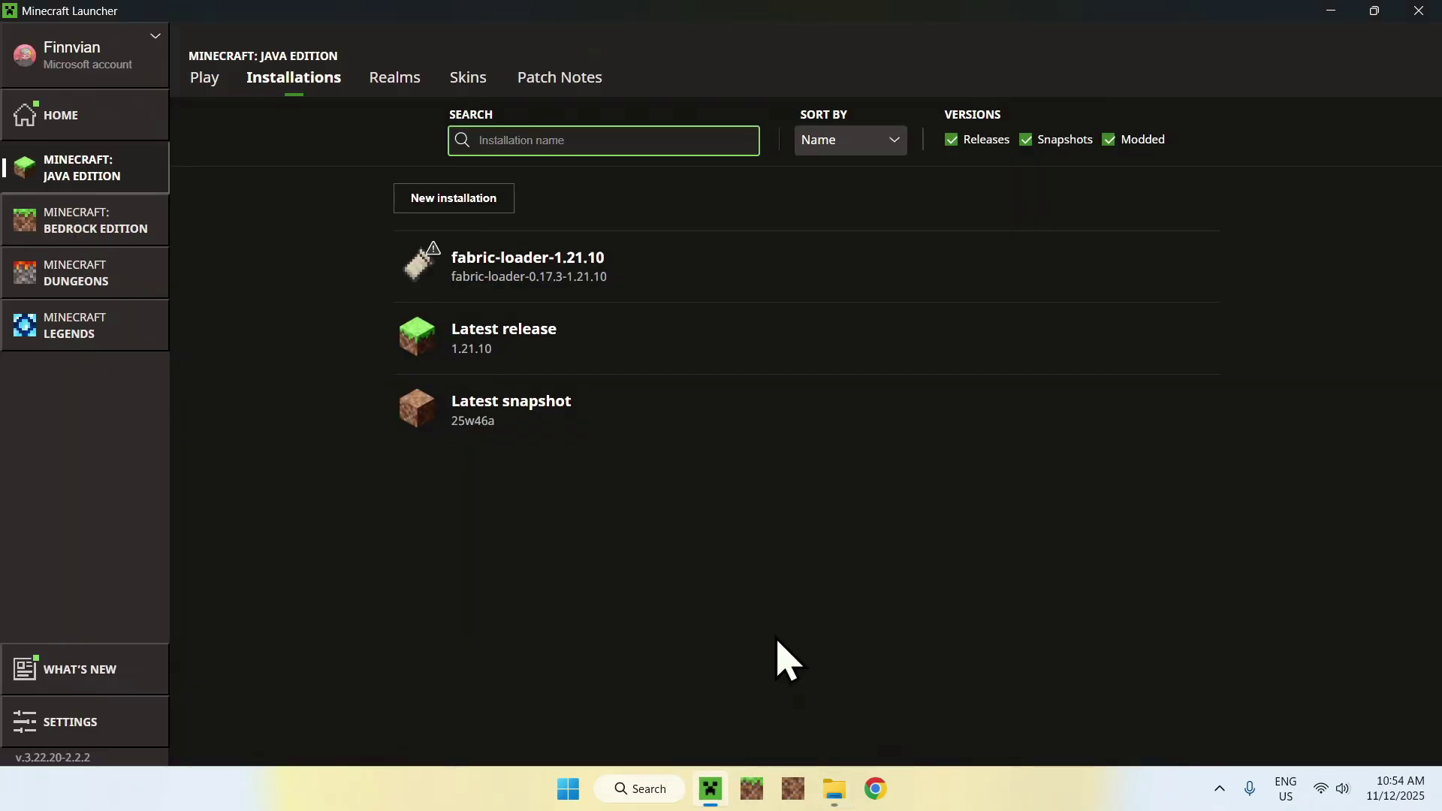
click(204, 83)
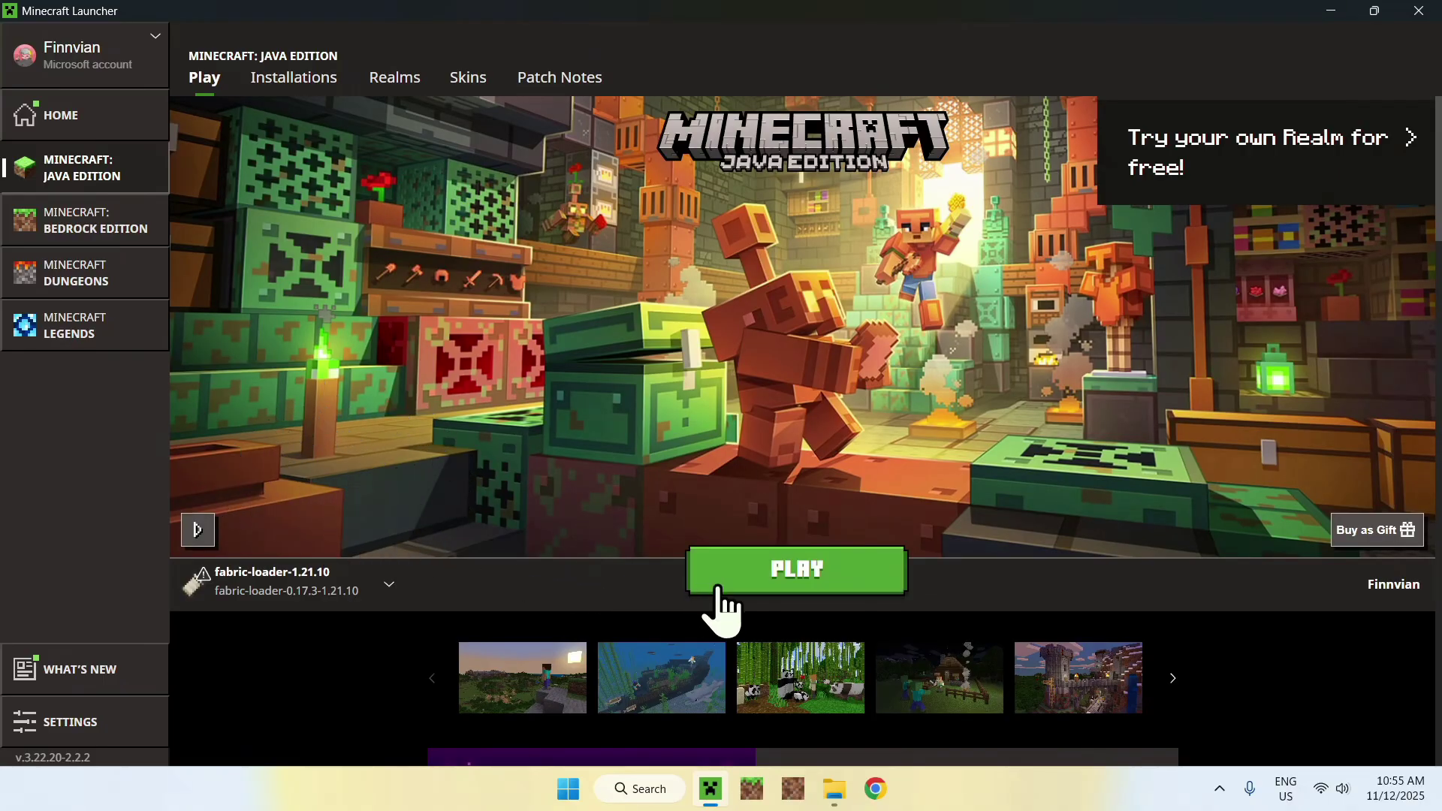
click(799, 593)
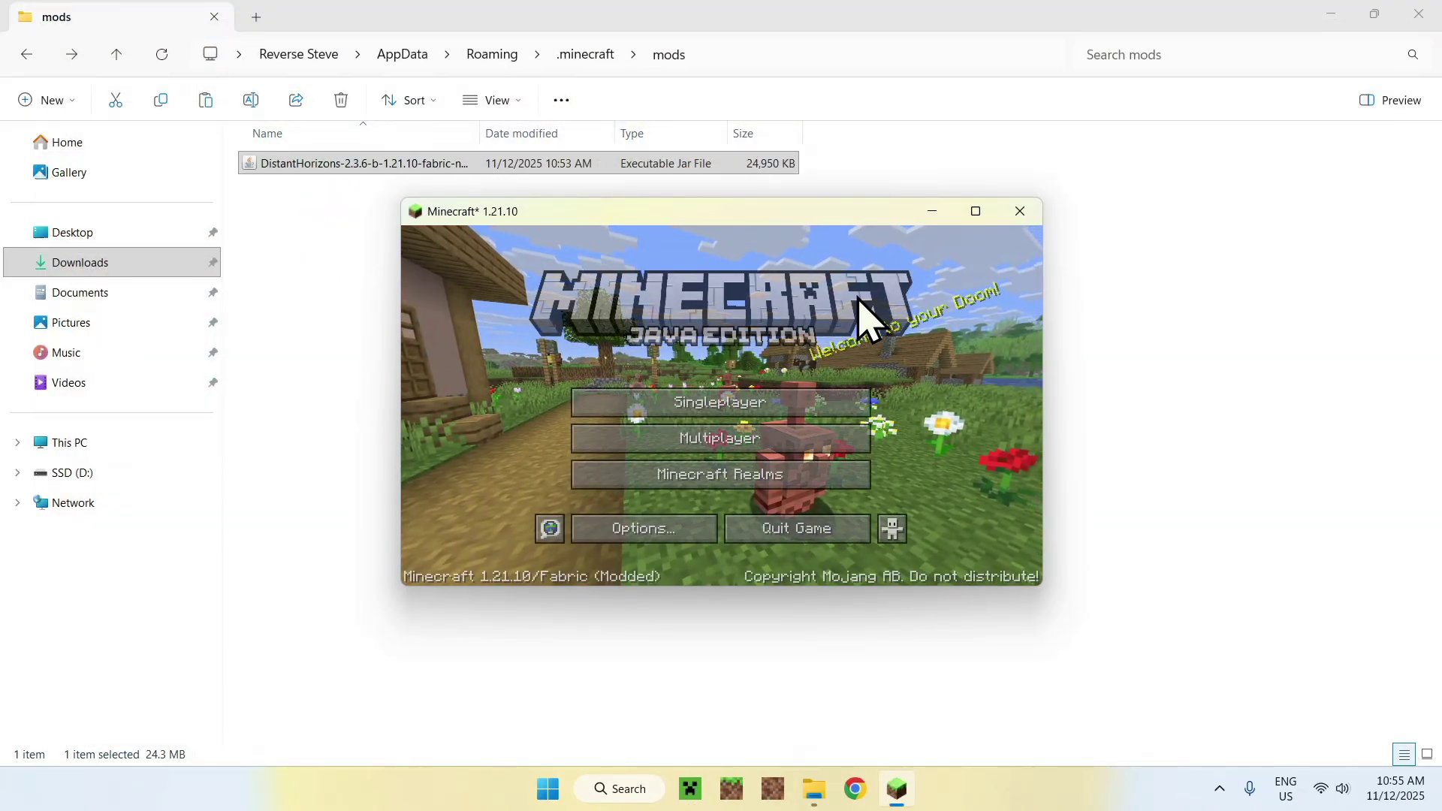
click(975, 213)
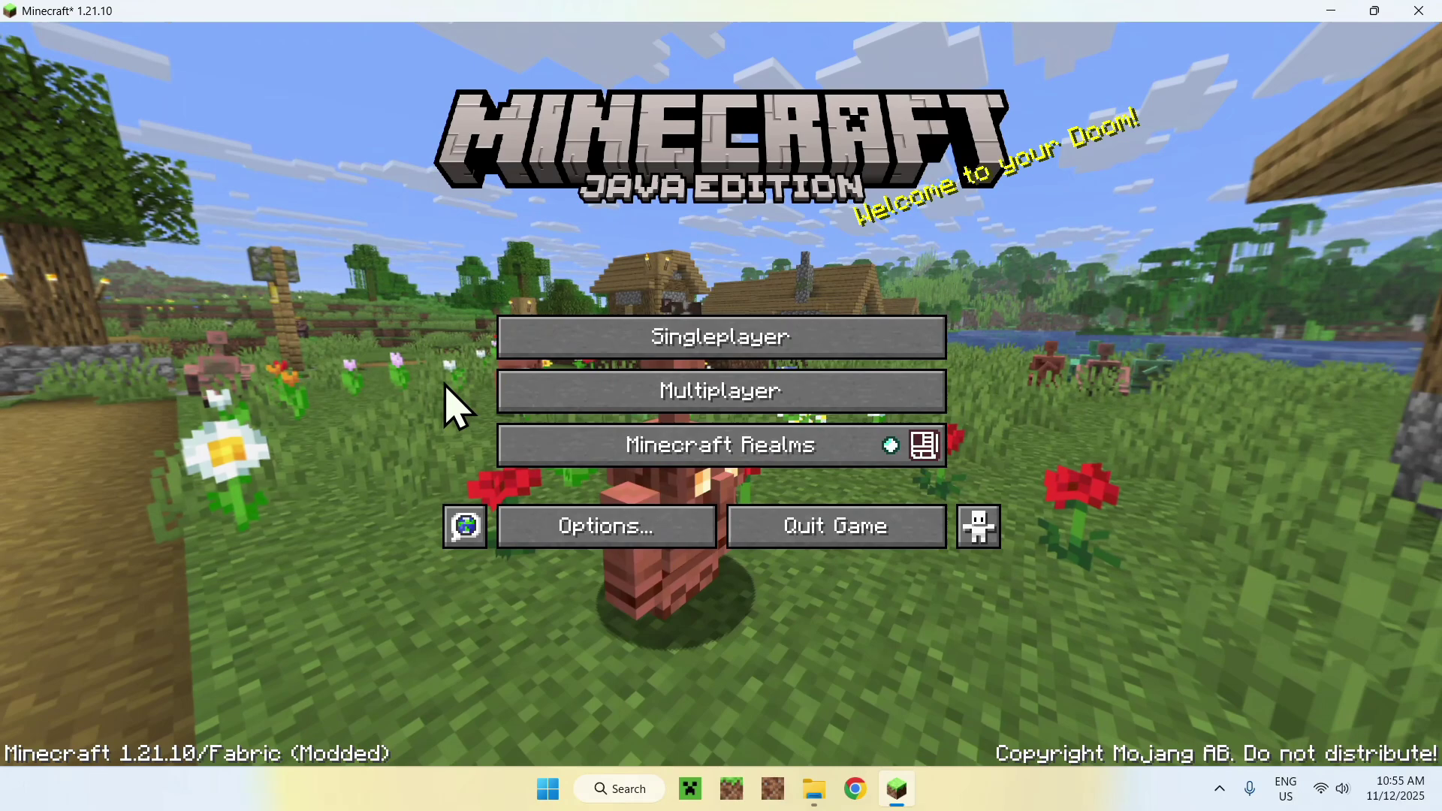
Step: Create a new singleplayer world named New World in Creative mode with Normal difficulty and commands allowed
click(723, 353)
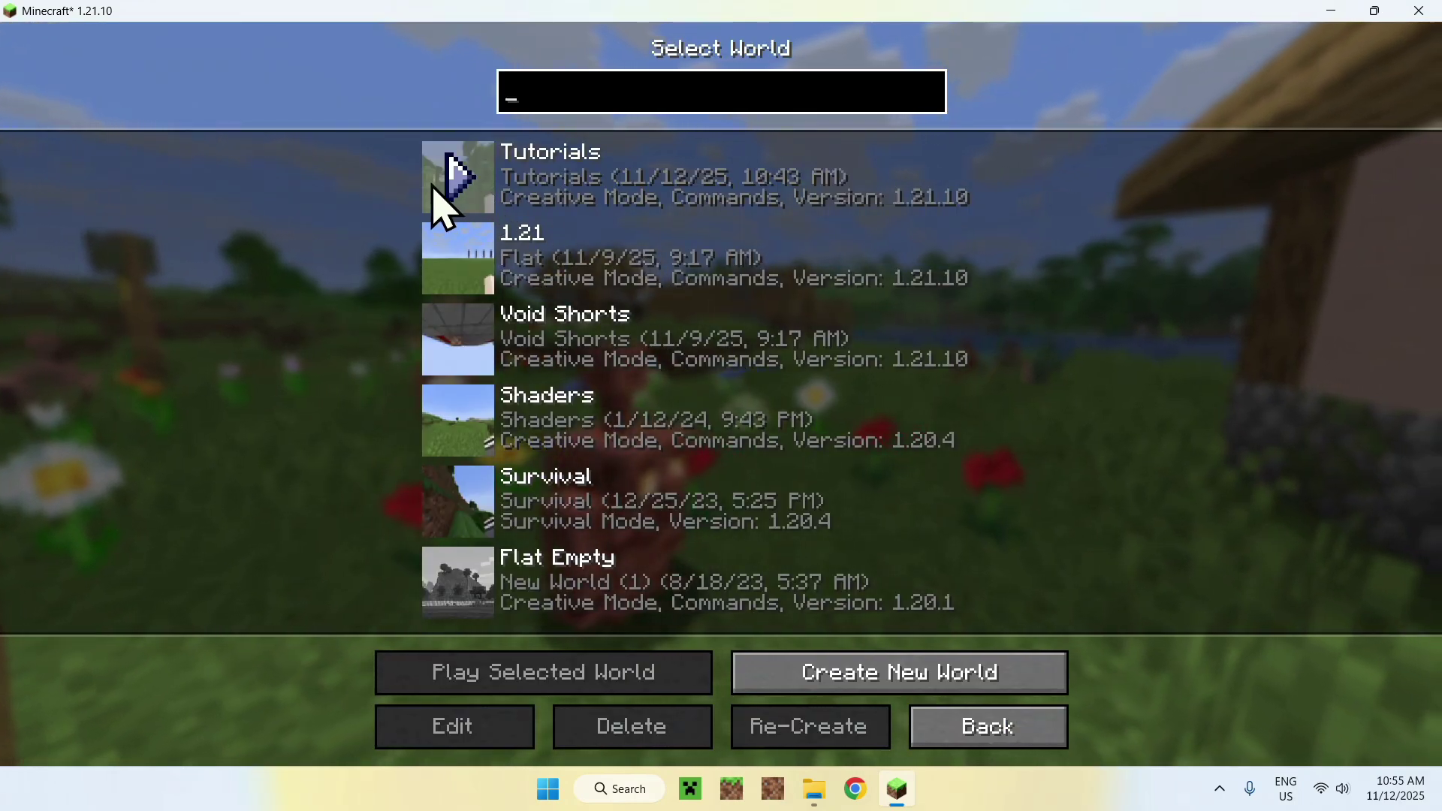
click(892, 667)
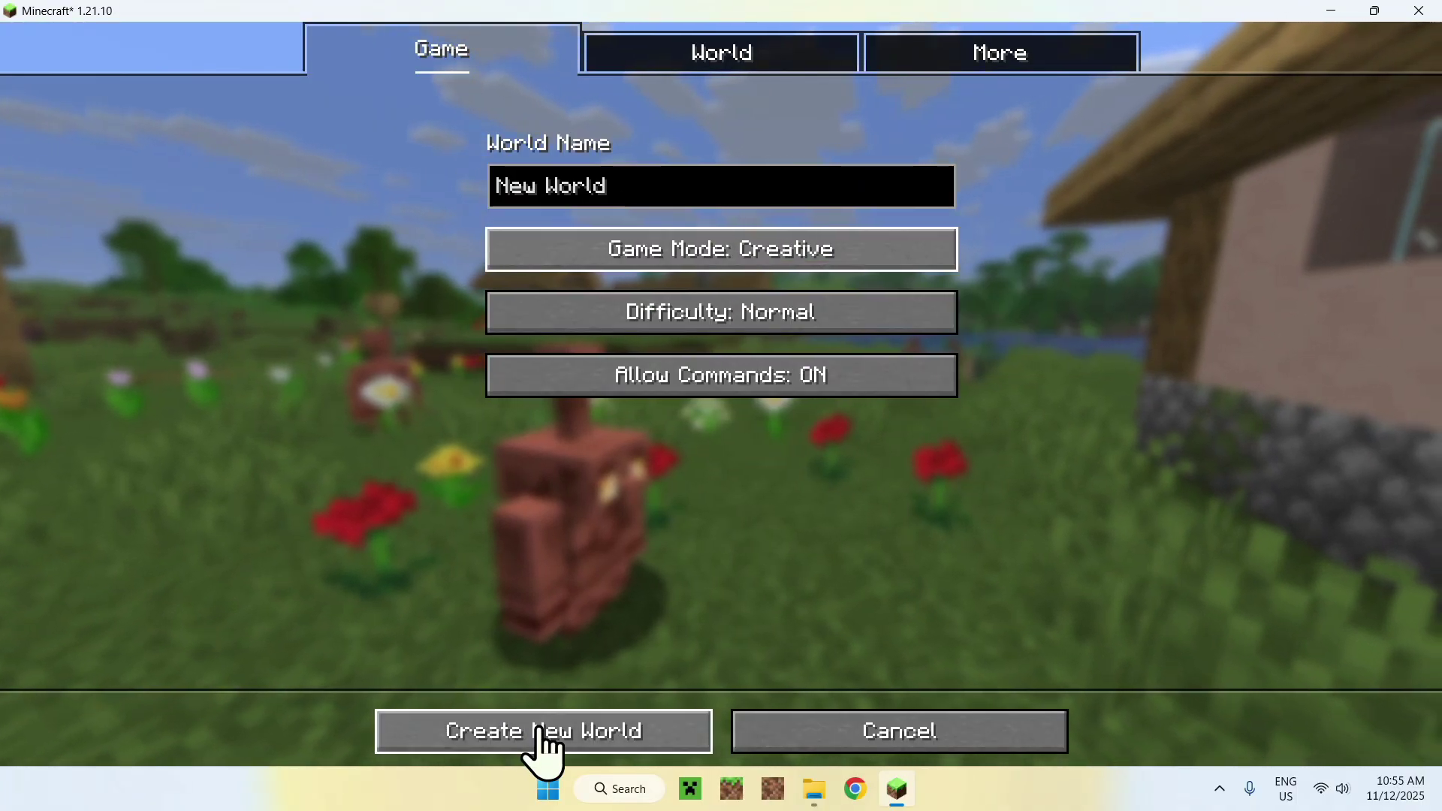
click(542, 732)
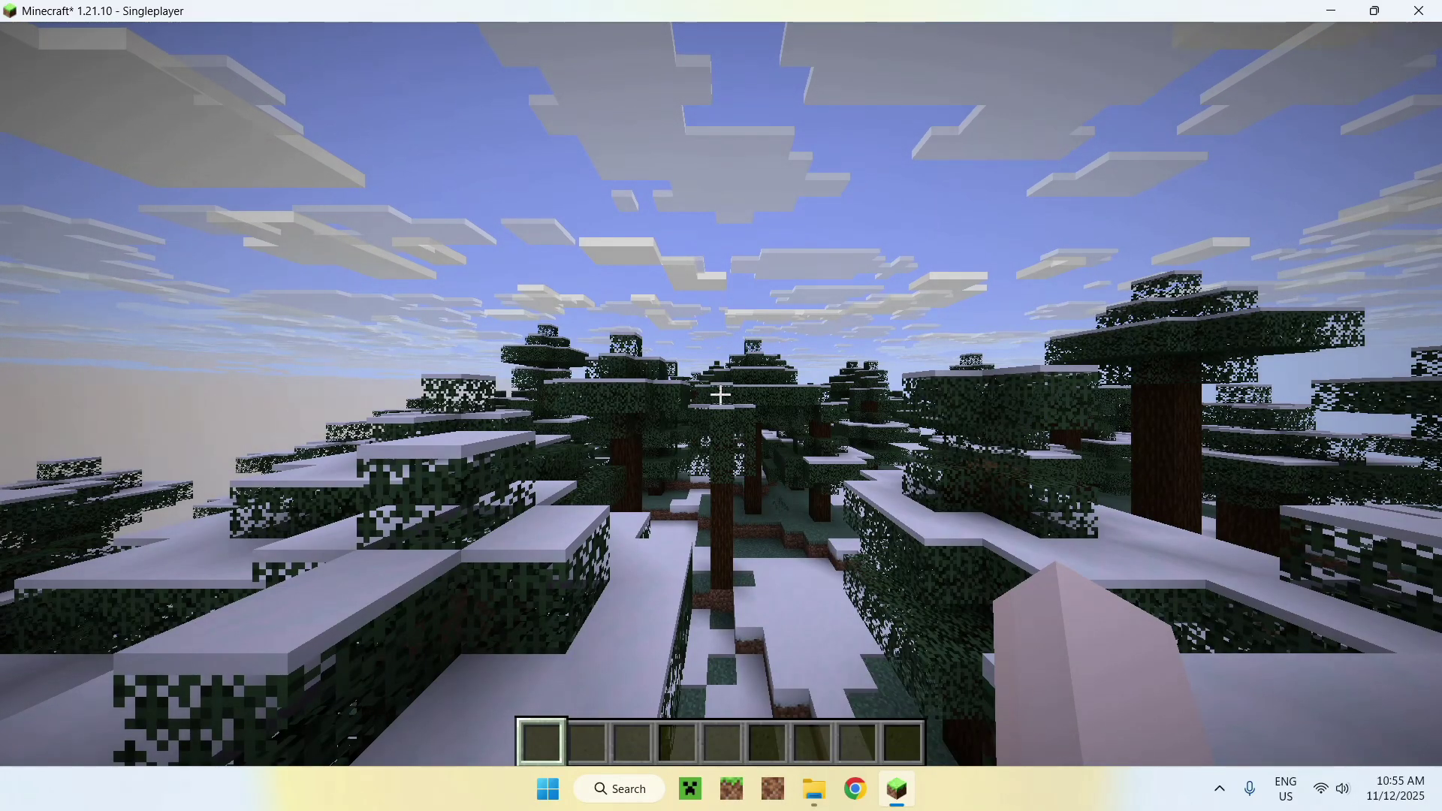
Step: Fly high above the new world and down near the ice to examine how distant terrain is rendered
key(space)
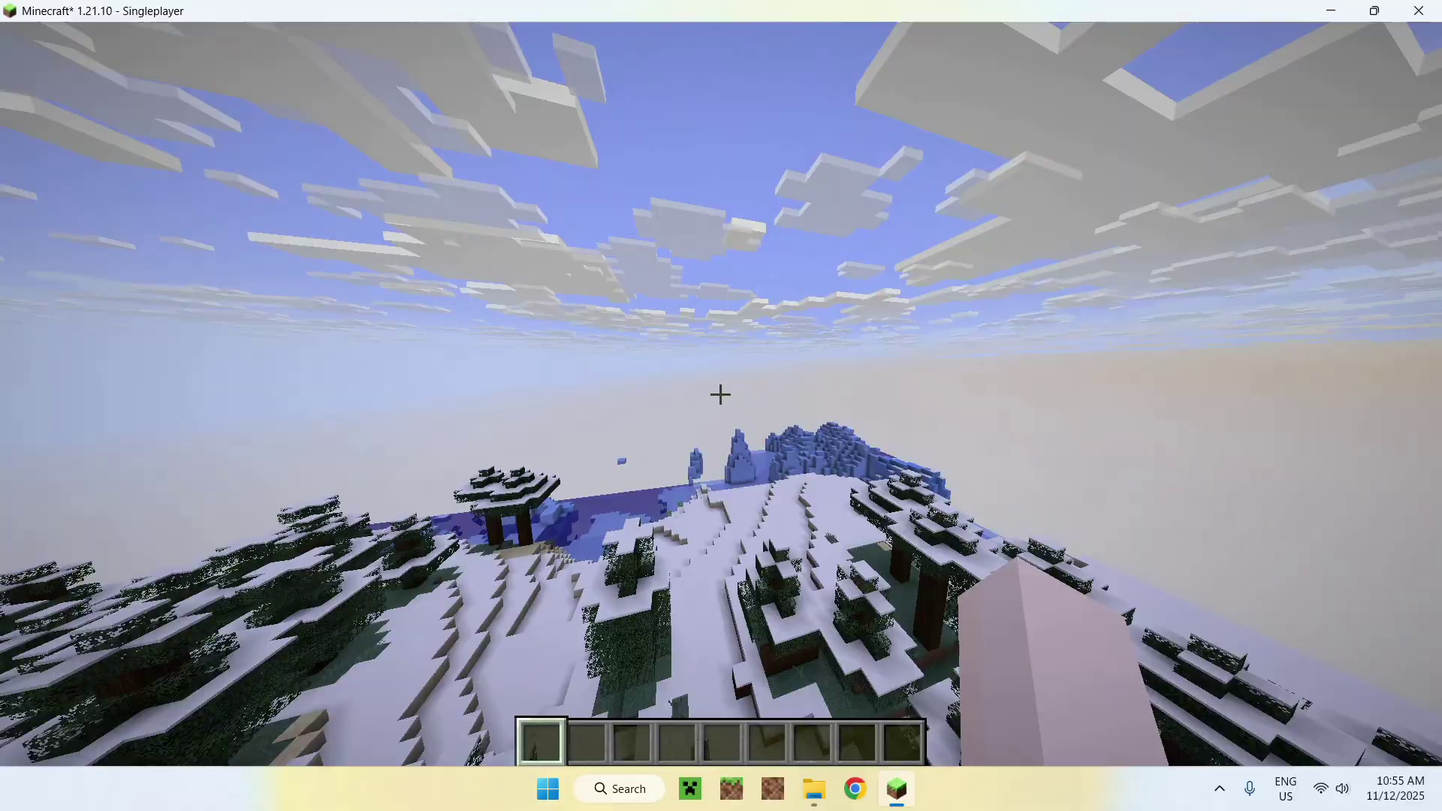
key(w)
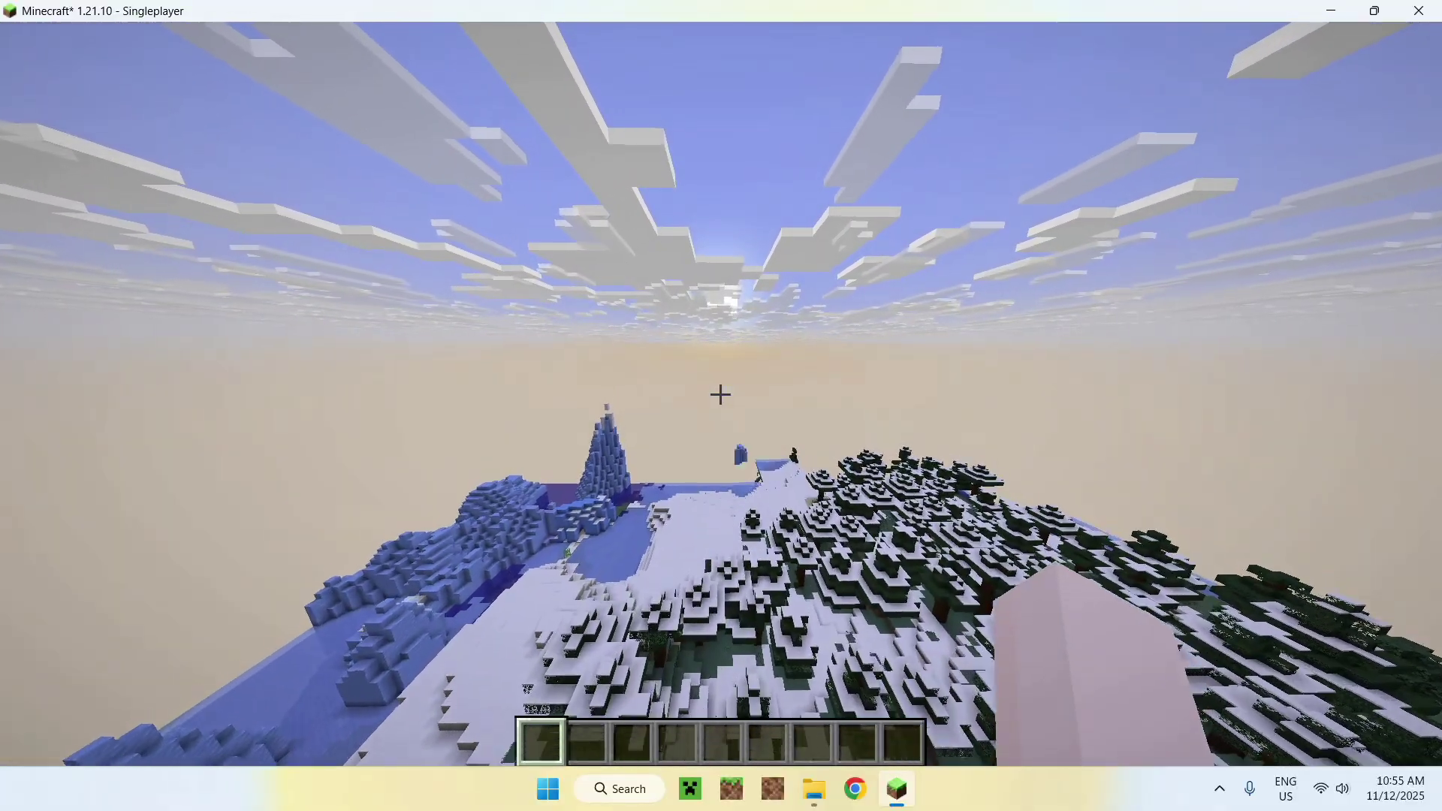
key(d)
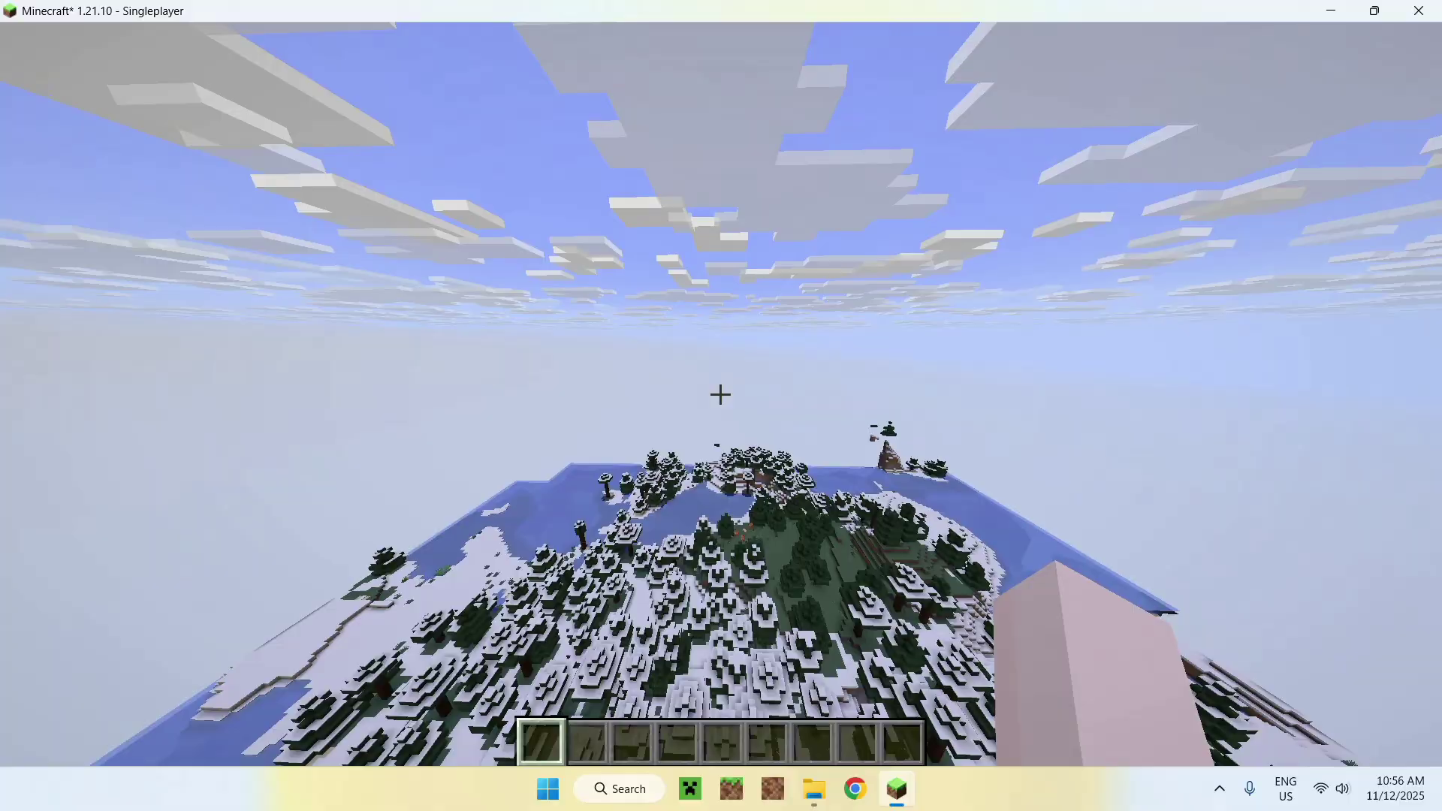
key(w)
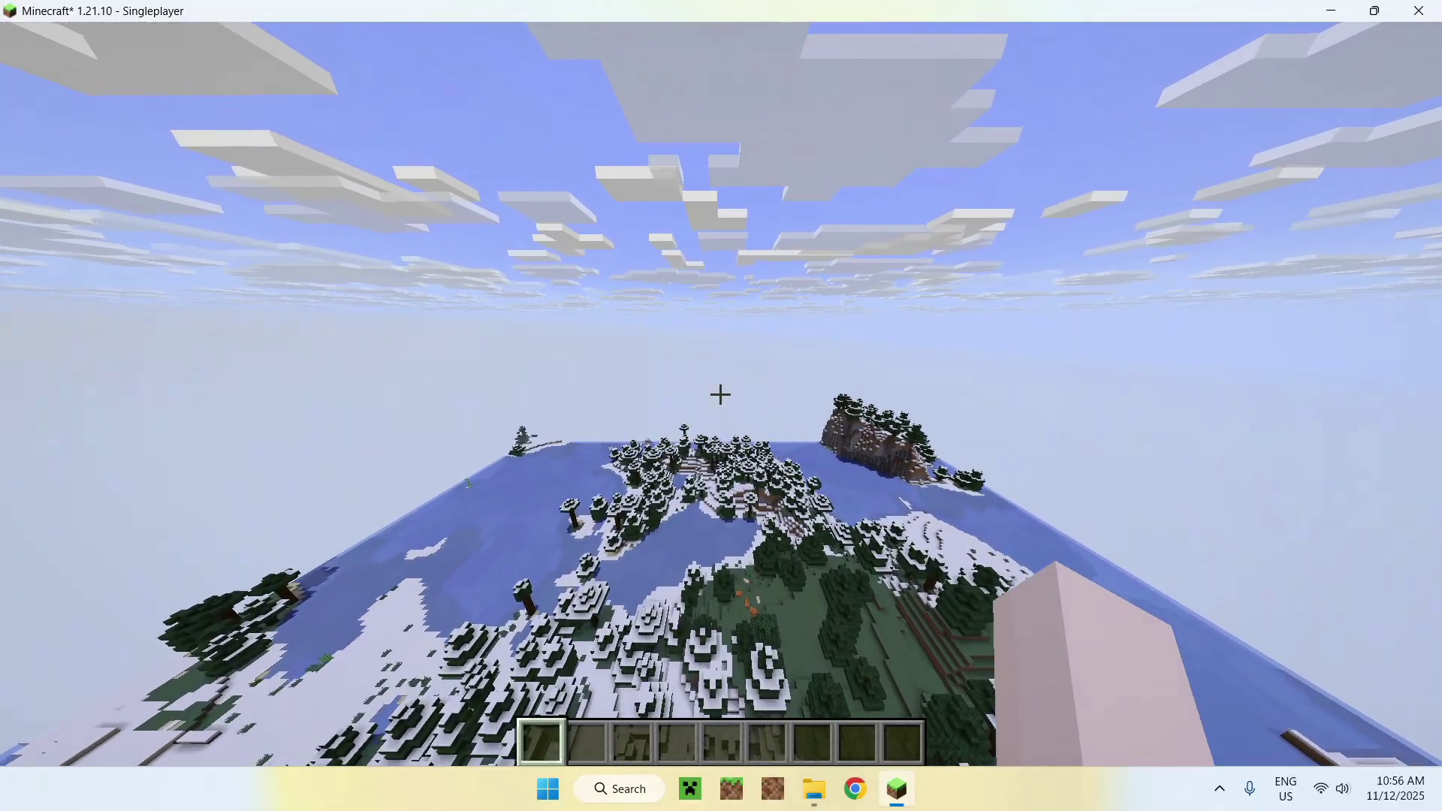
key(w)
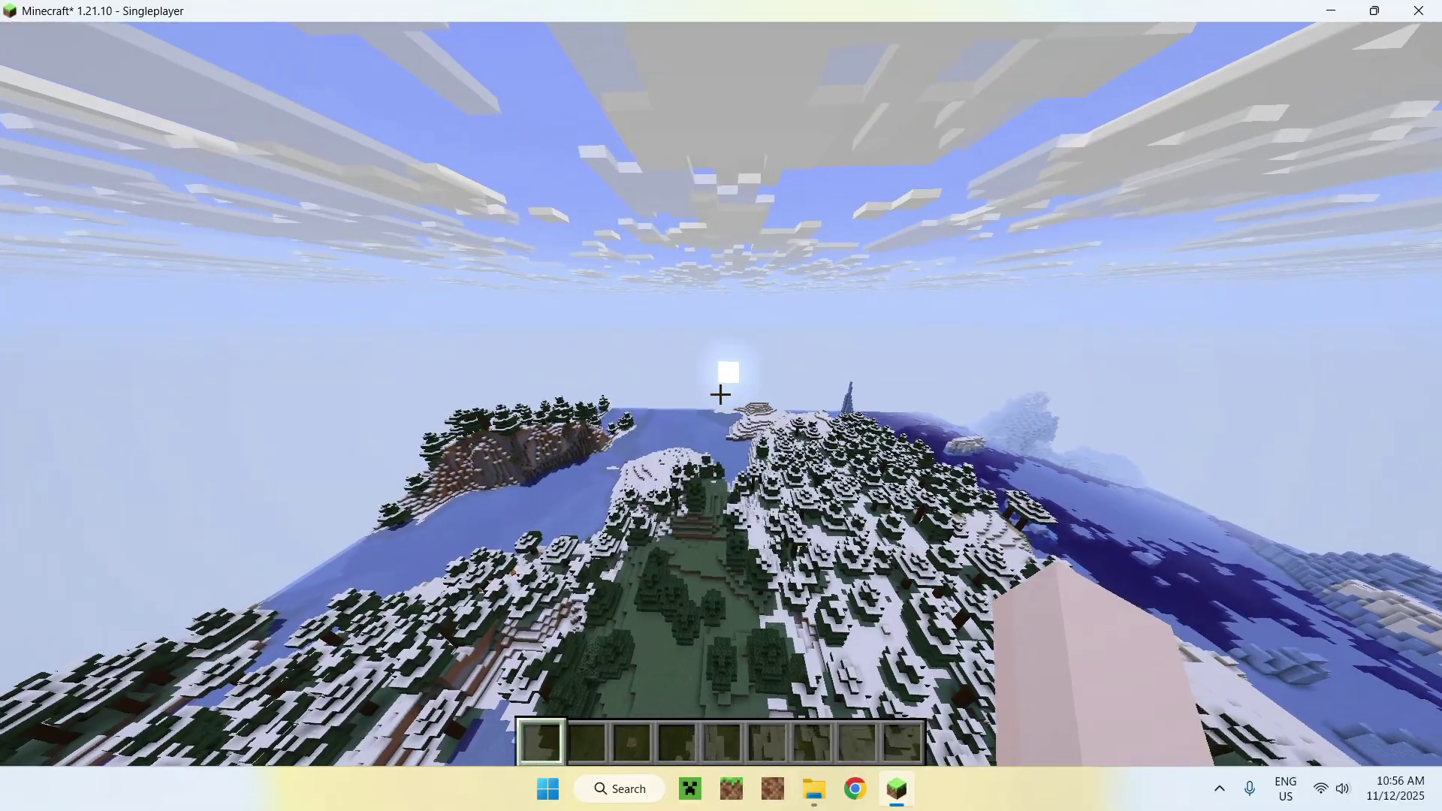
key(w)
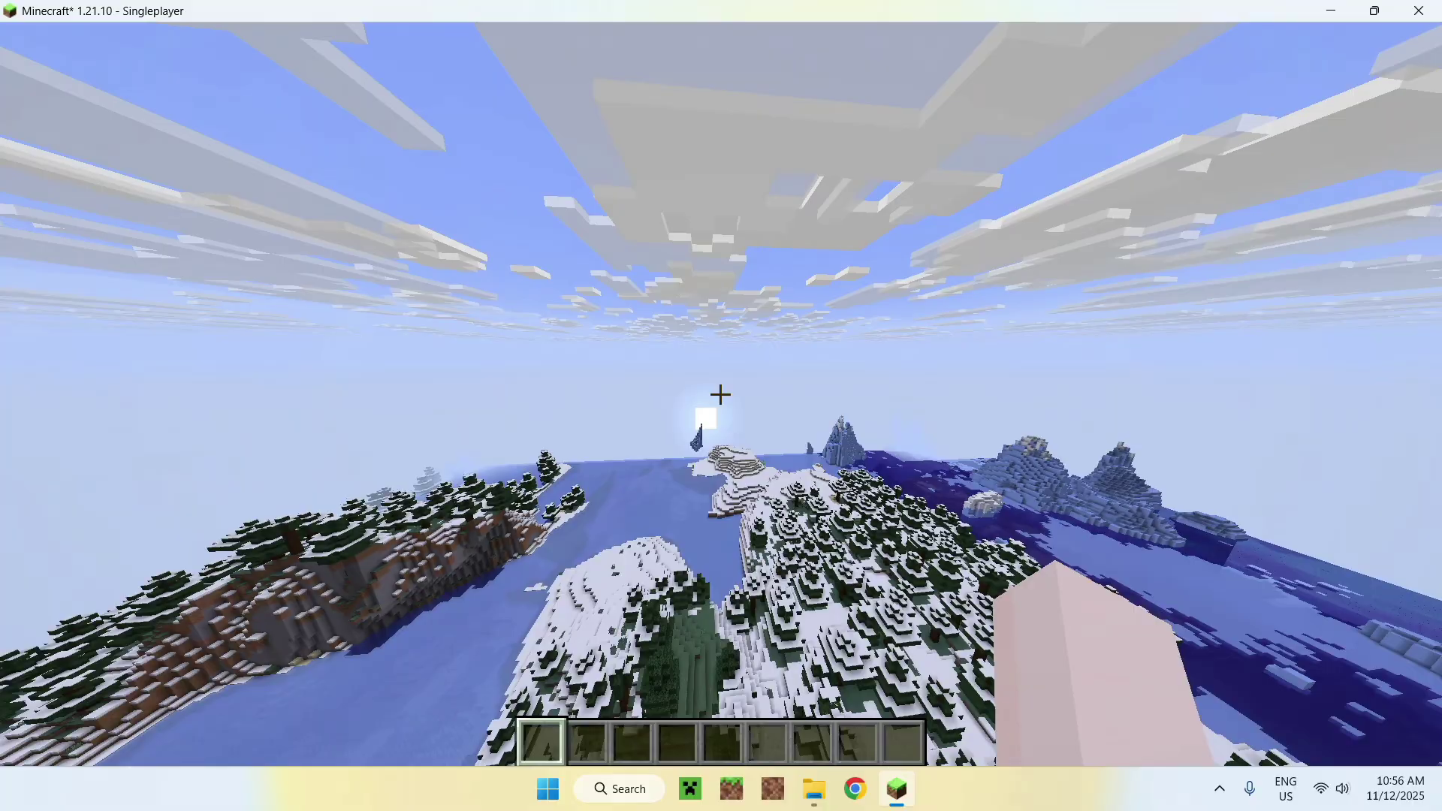
key(w)
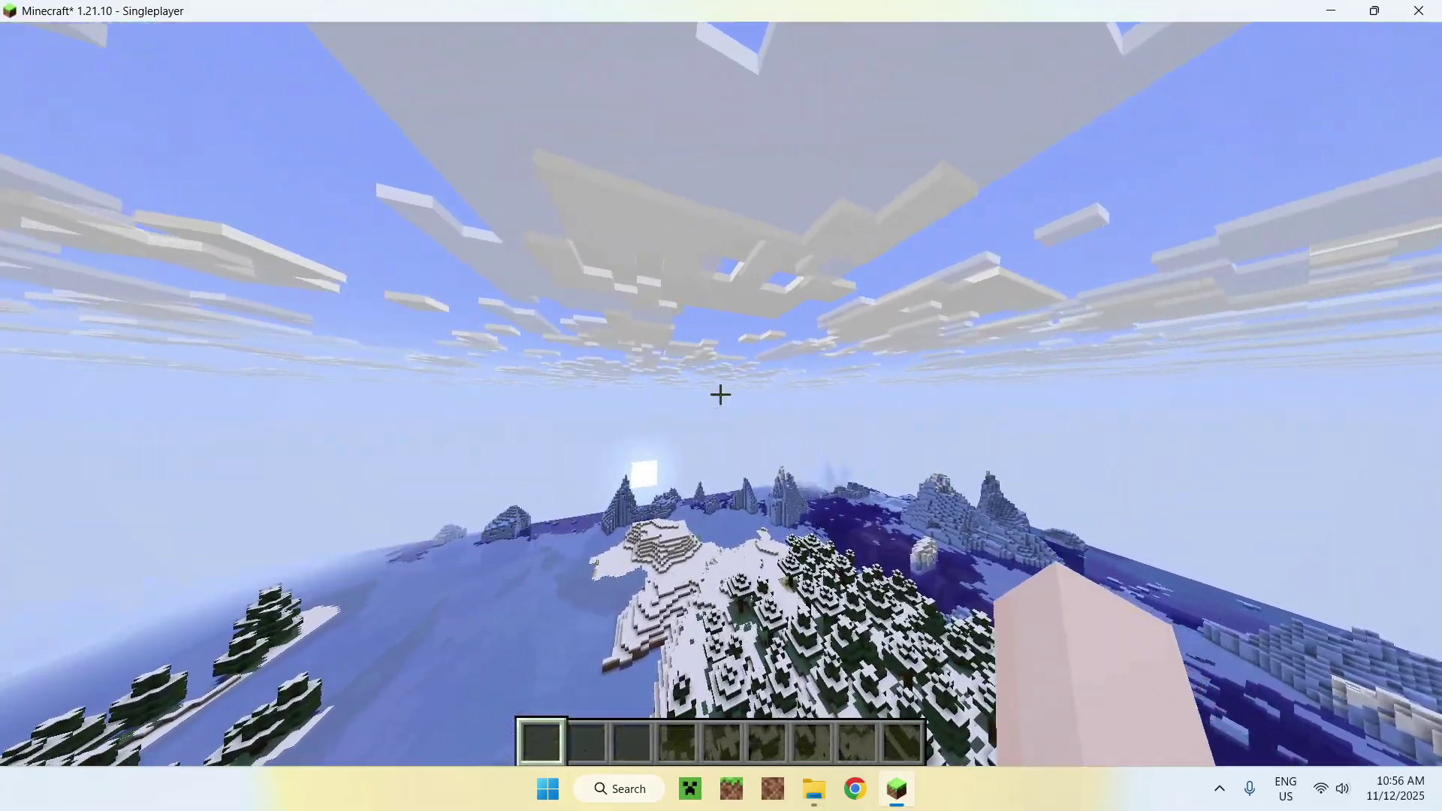
key(w)
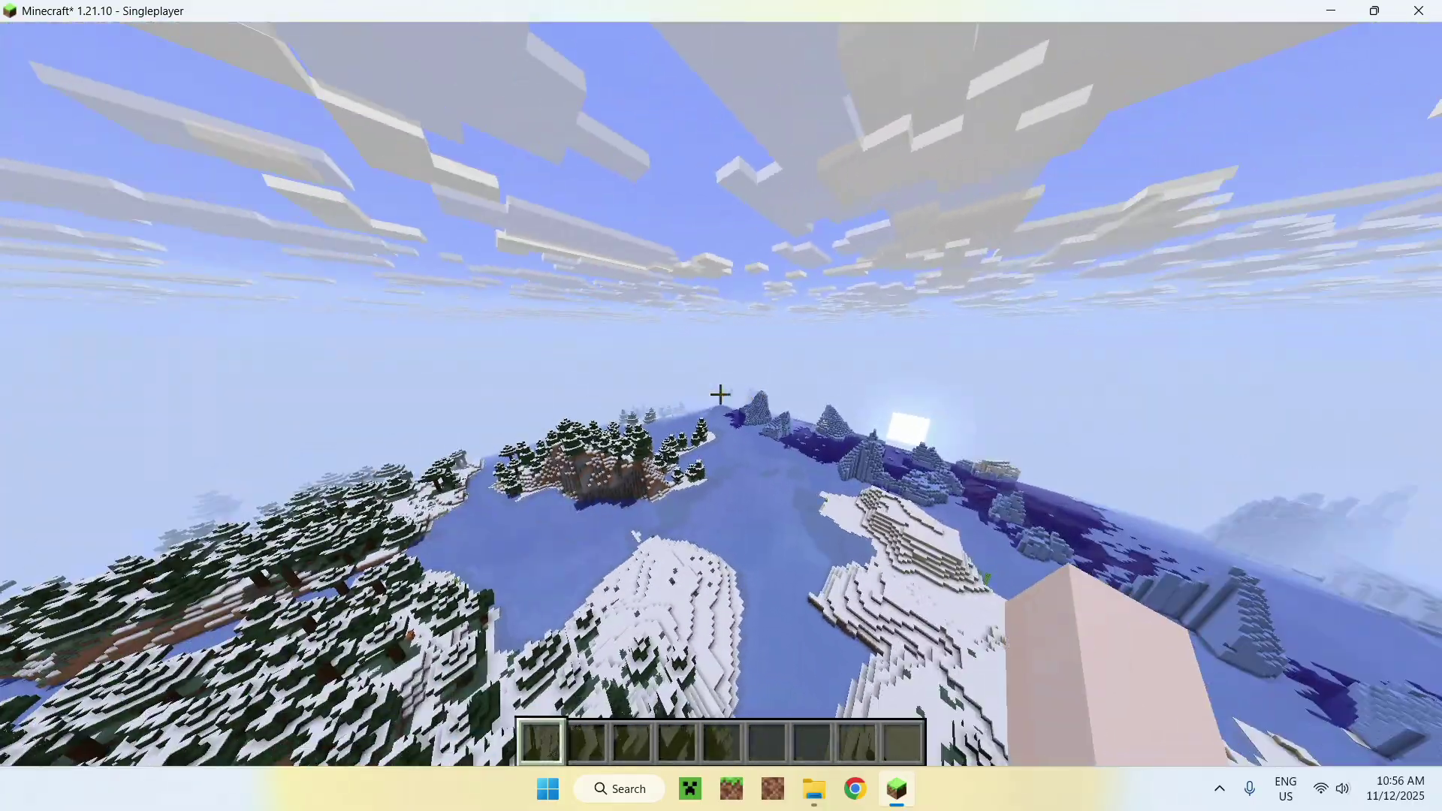
key(w)
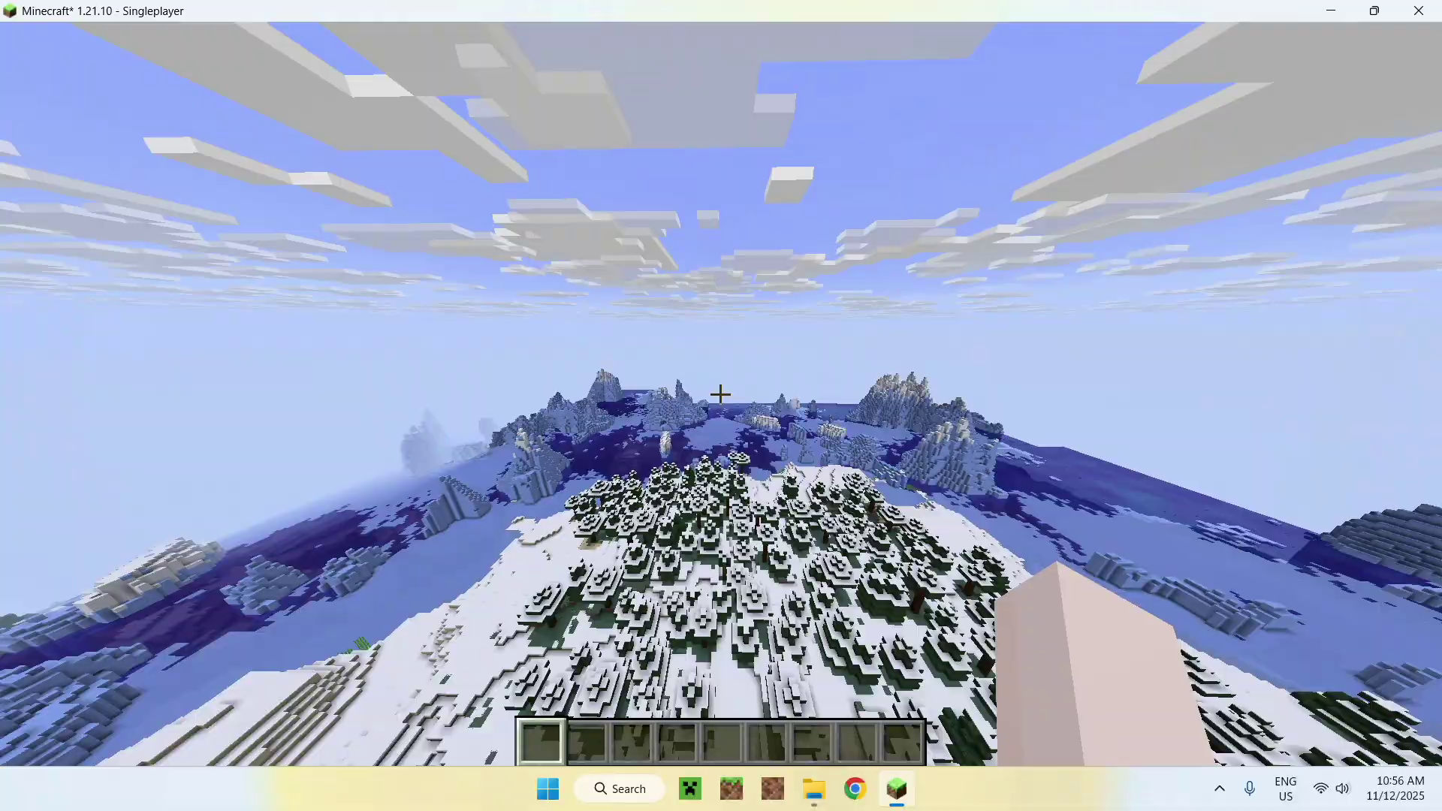
key(w)
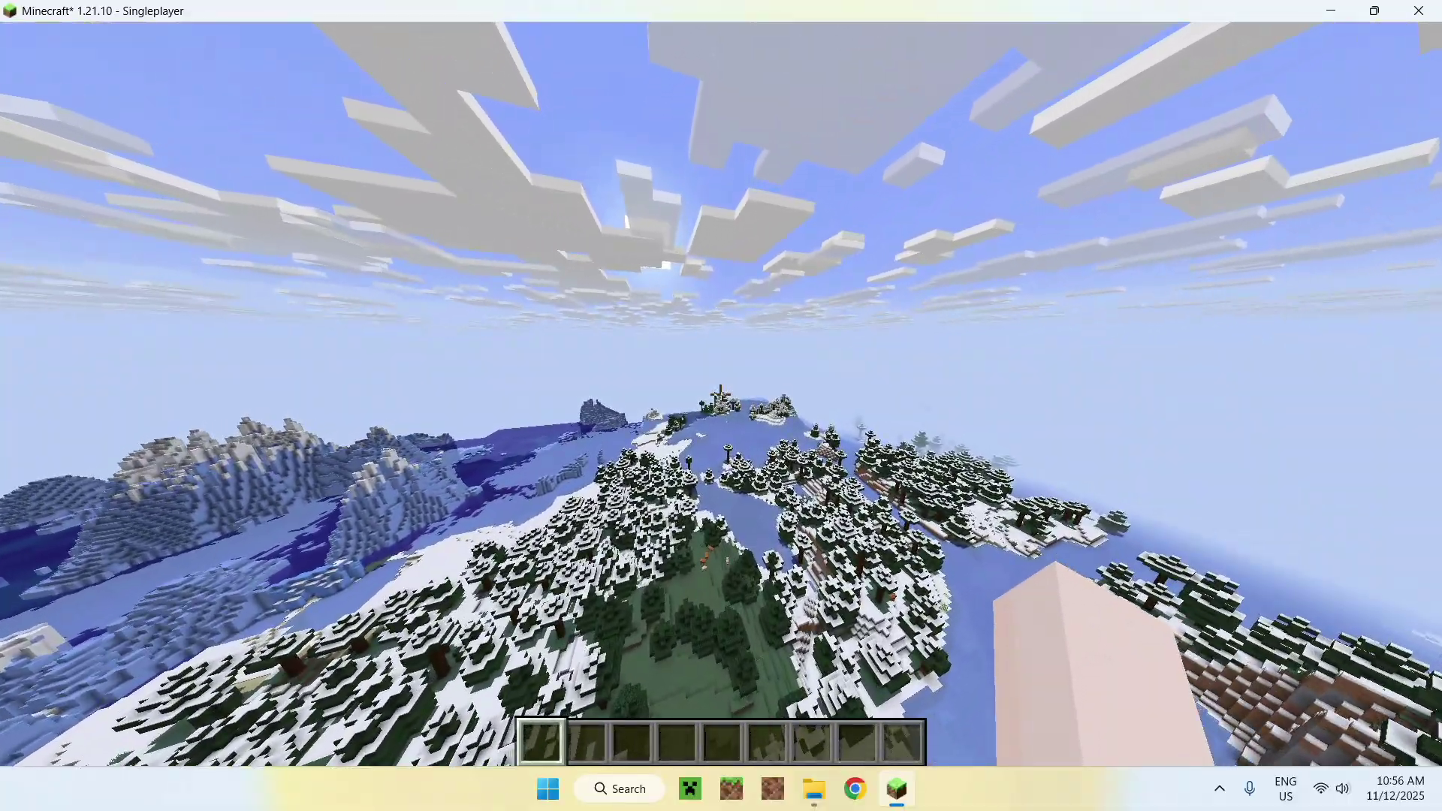
key(w)
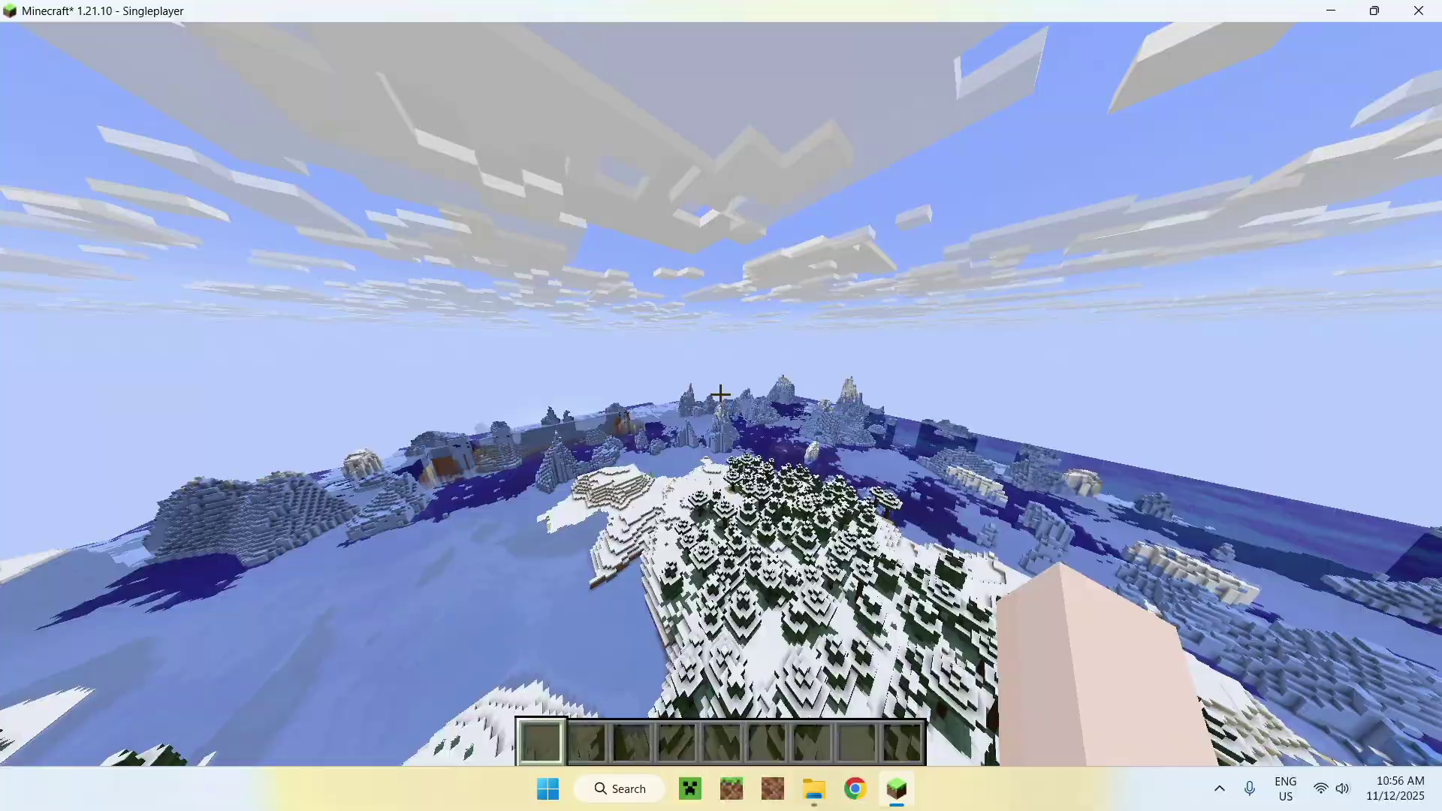
key(w)
key(w)
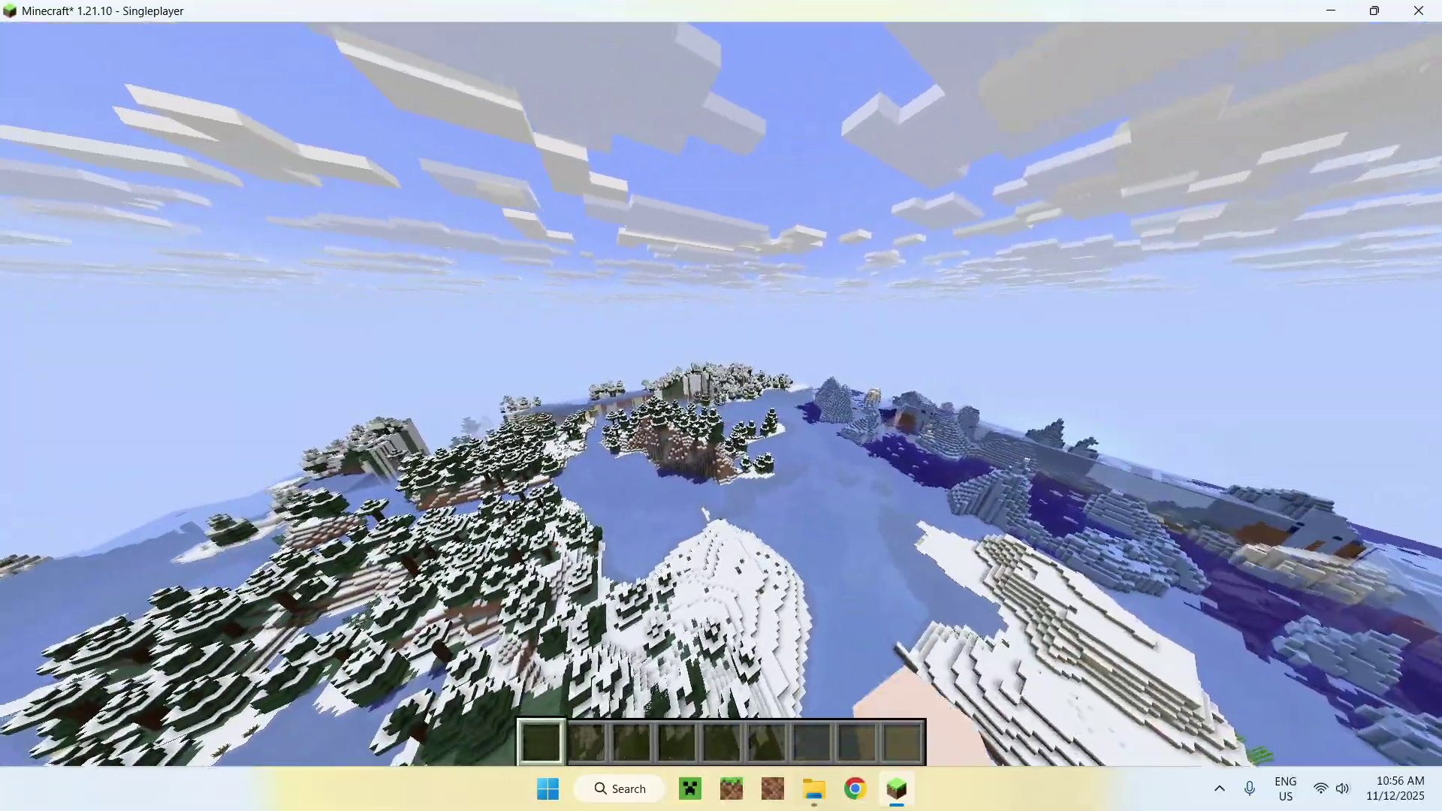
key(w)
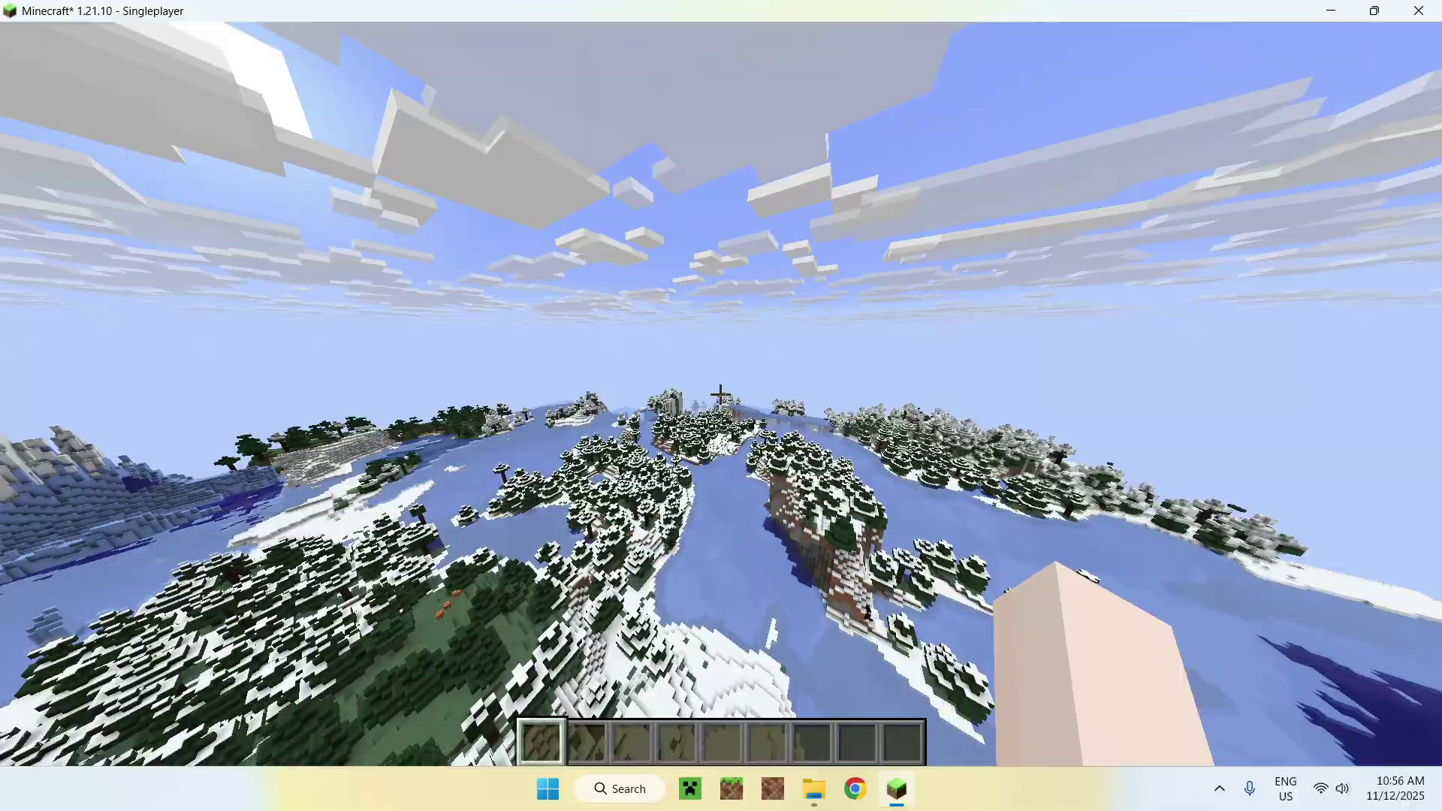
key(w)
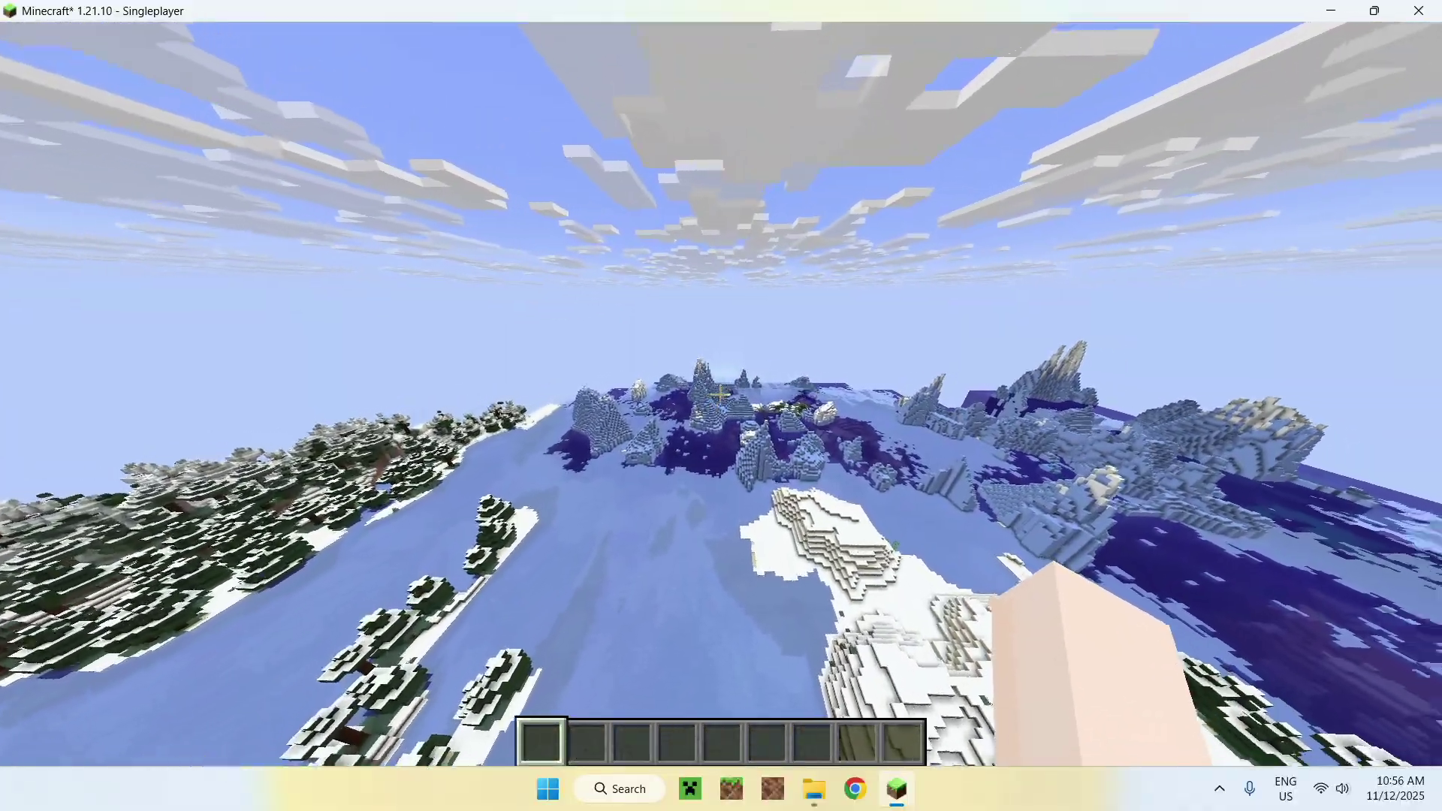
key(w)
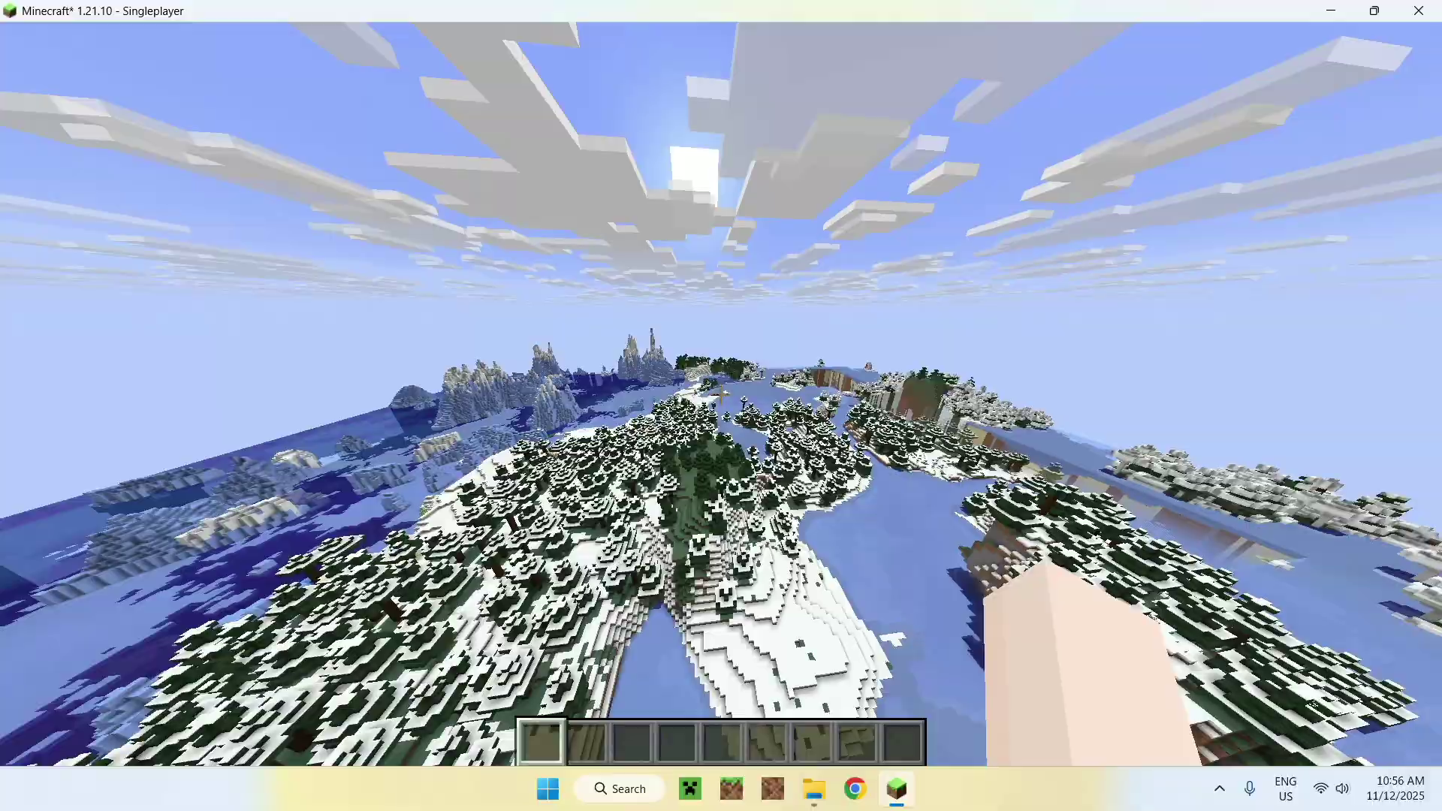
key(w)
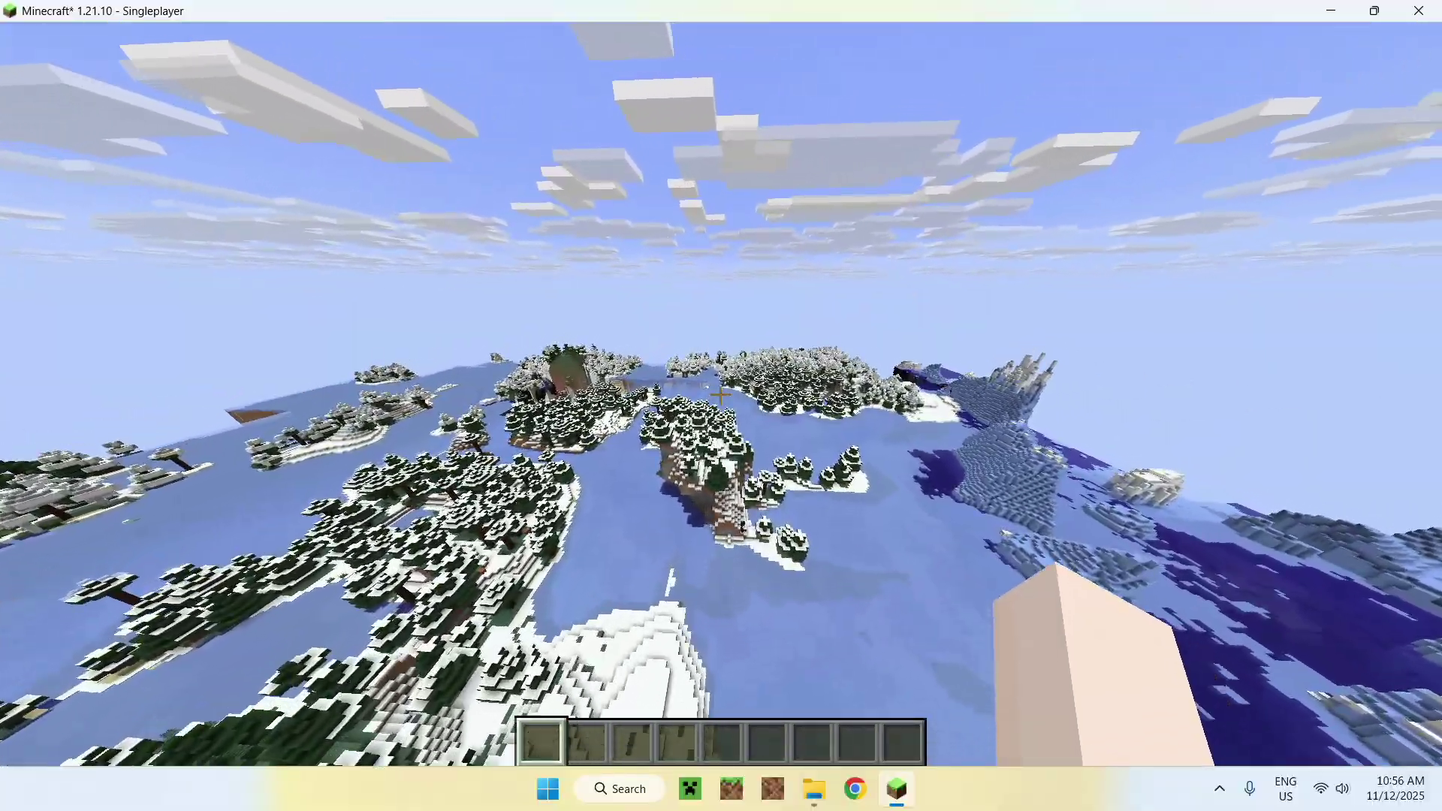
key(w)
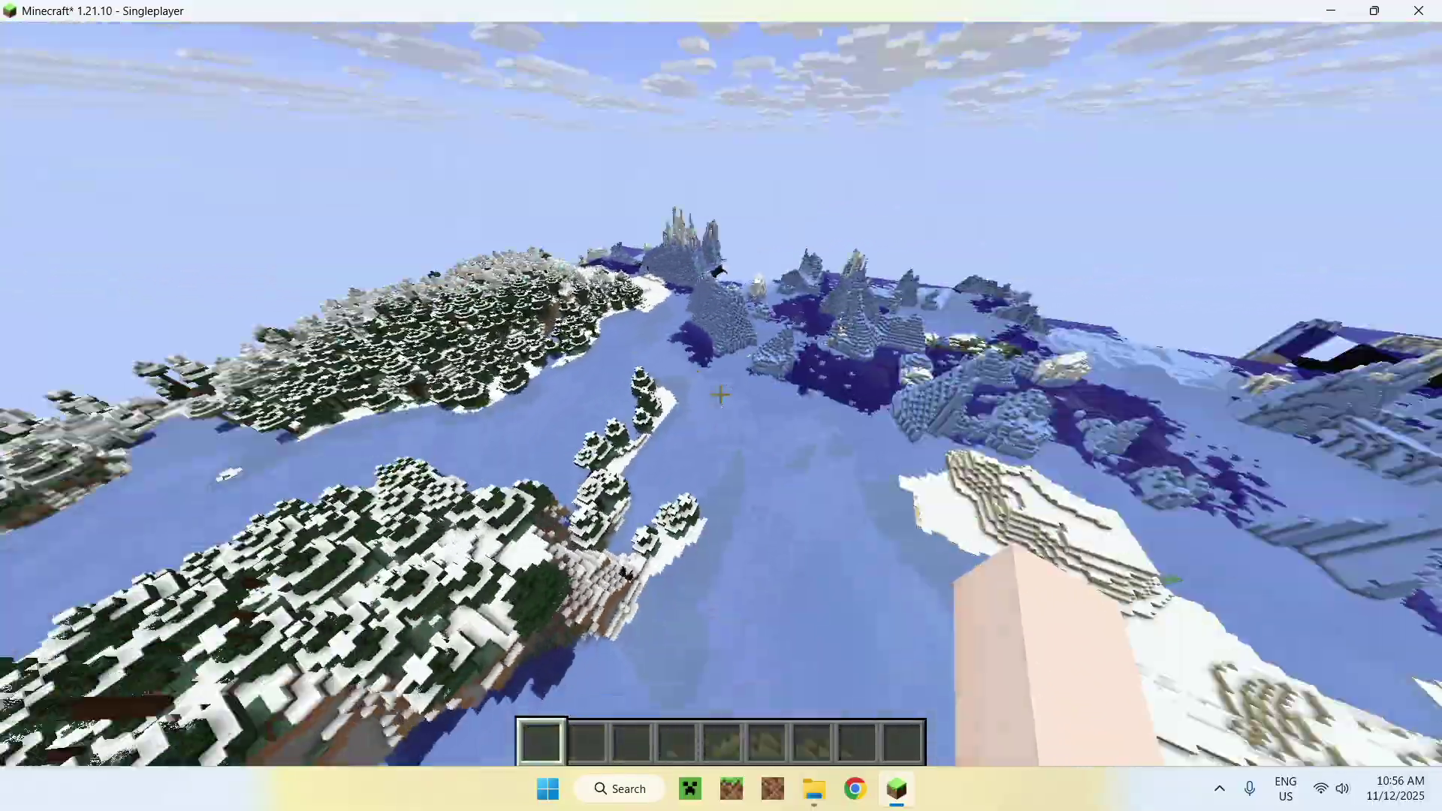
key(shift)
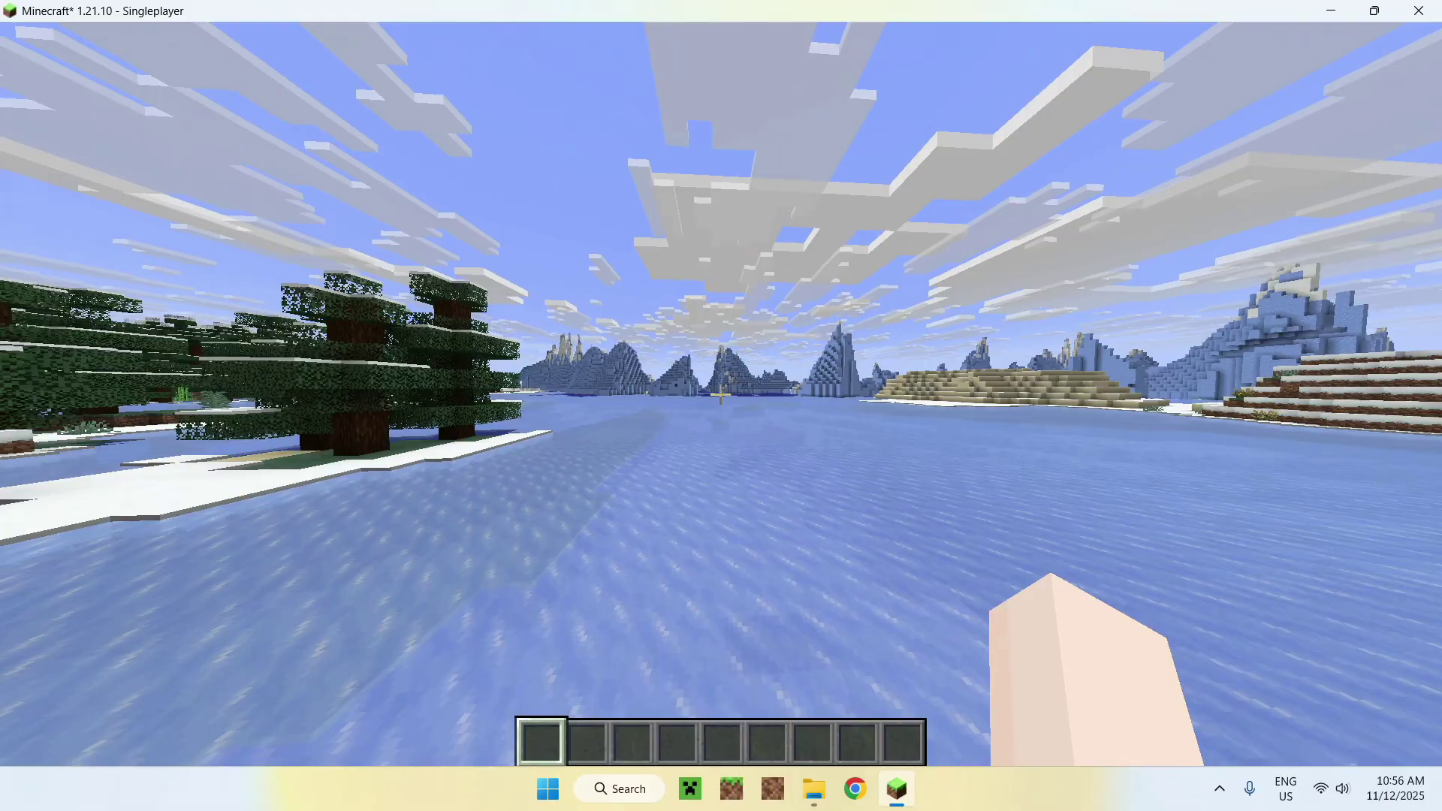
key(w)
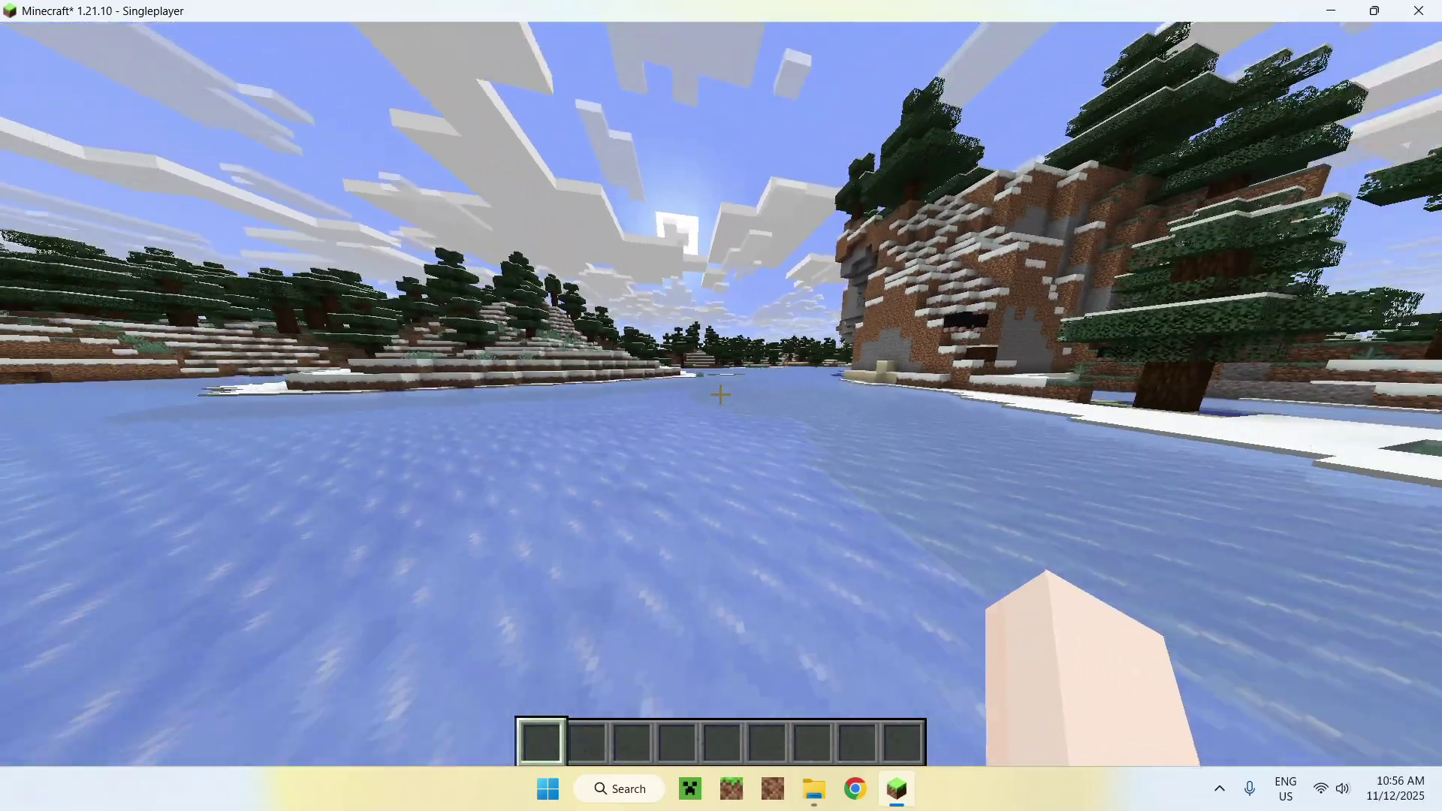
key(w)
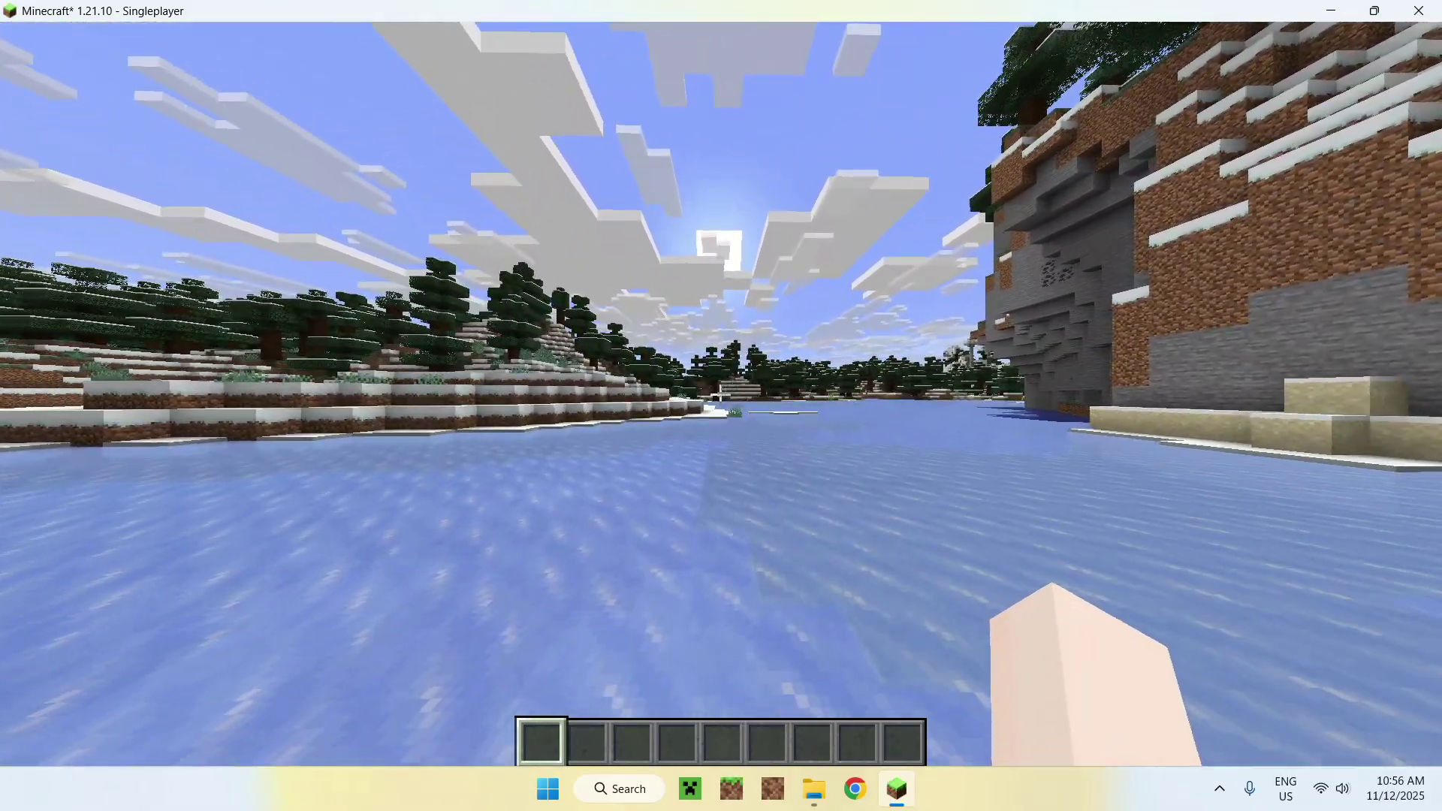
Step: Save and quit the world, and leave the game for the mods folder in File Explorer
key(Escape)
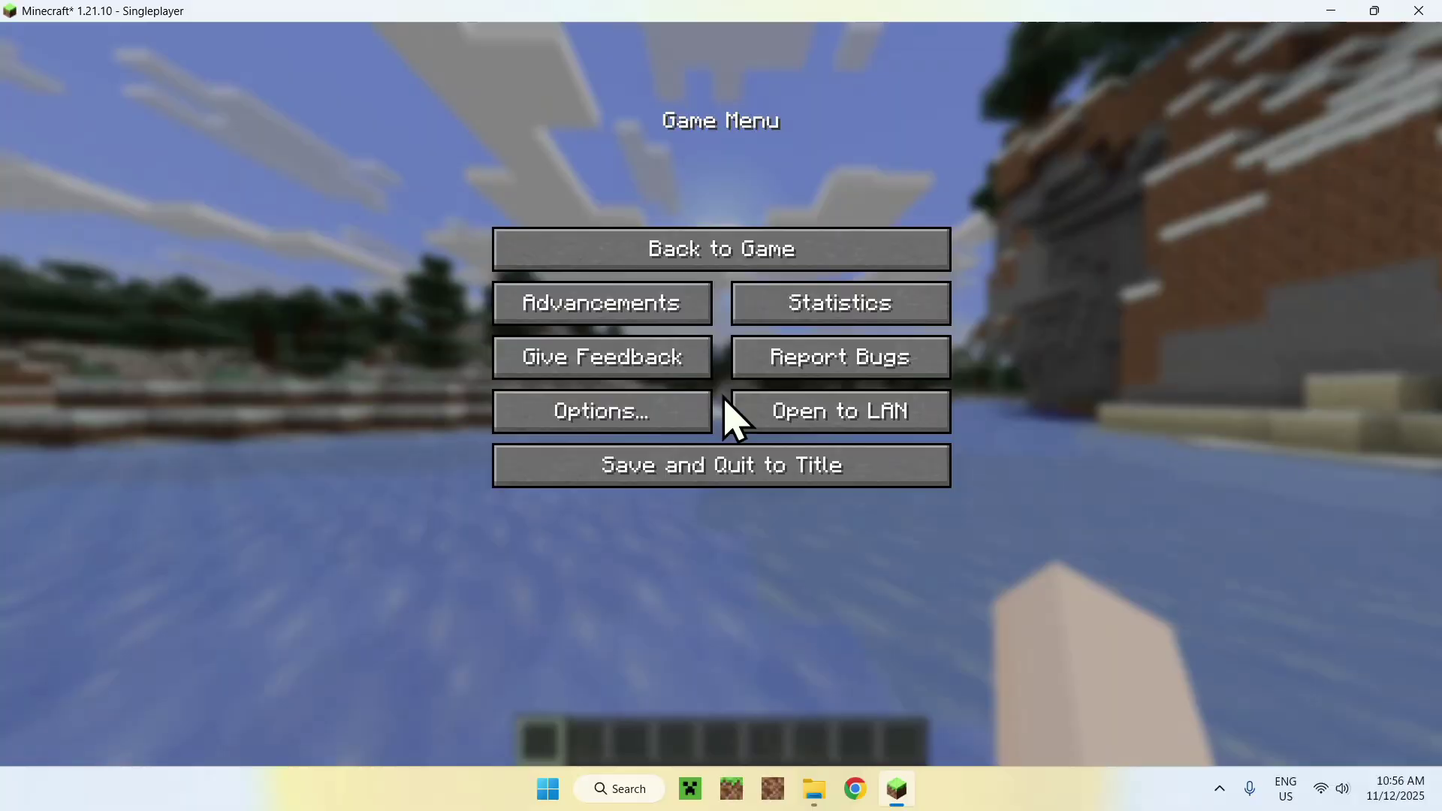
click(721, 465)
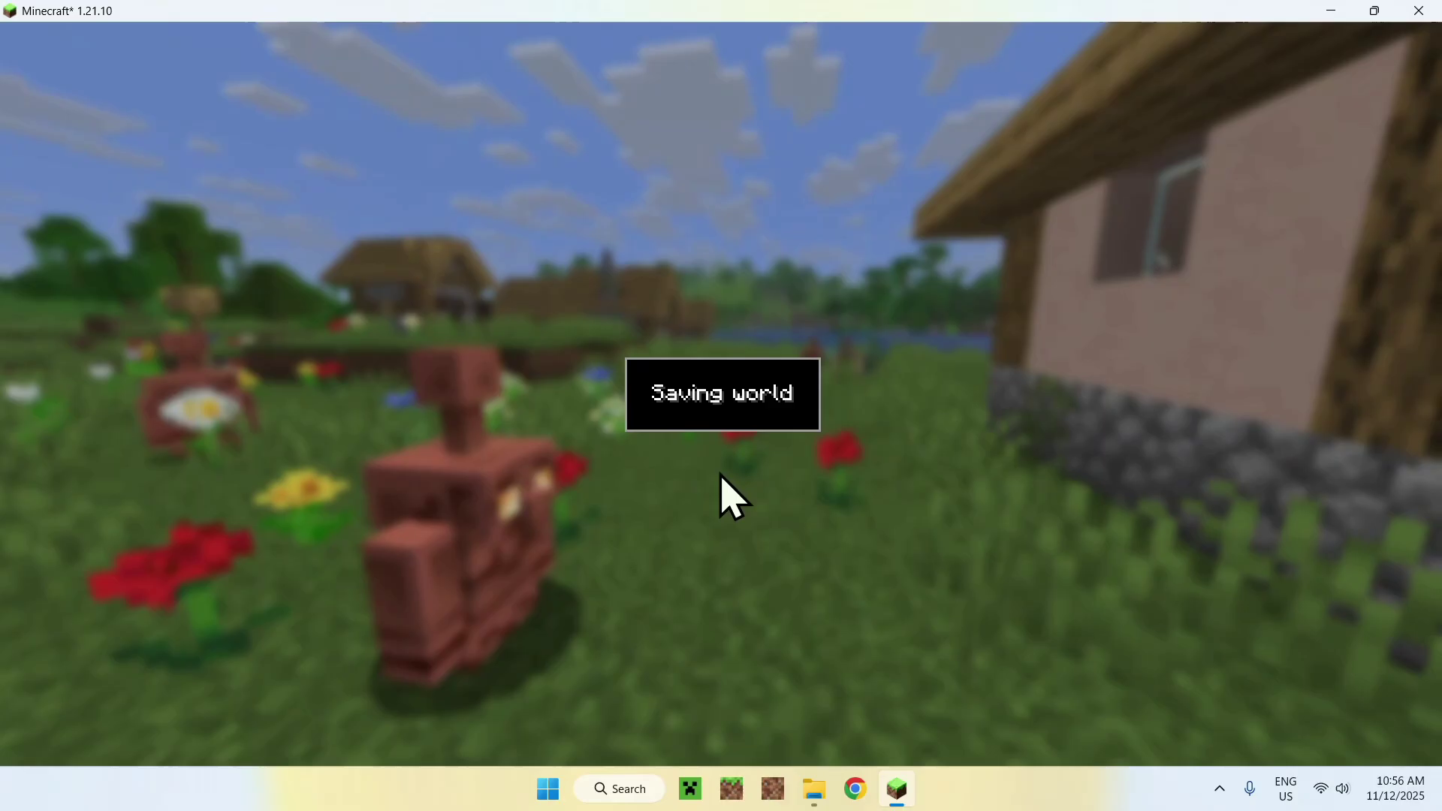
key(alt+Tab)
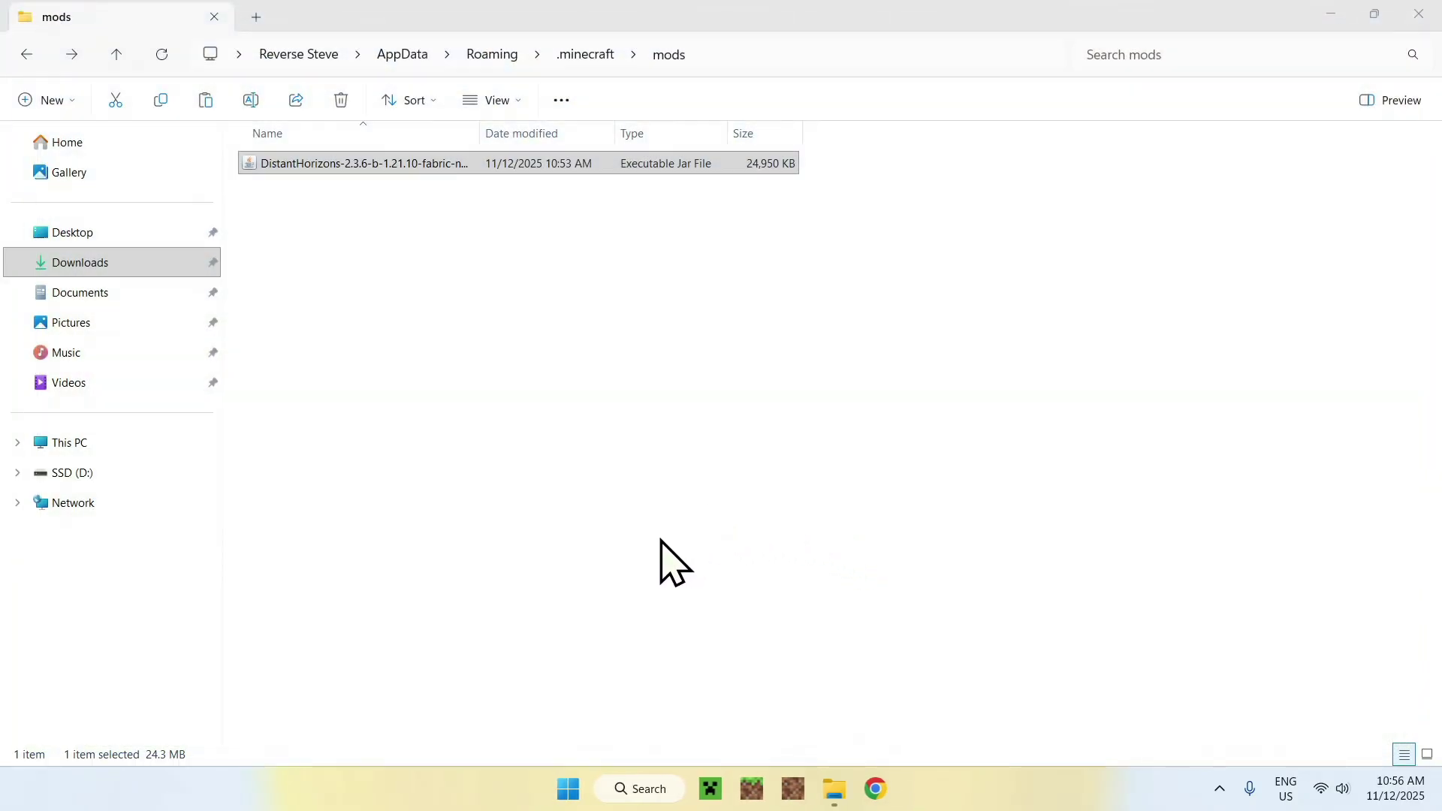
Step: Switch to the Minecraft Launcher and open the fabric-loader-1.21.10 installation for editing with its additional options expanded
click(710, 789)
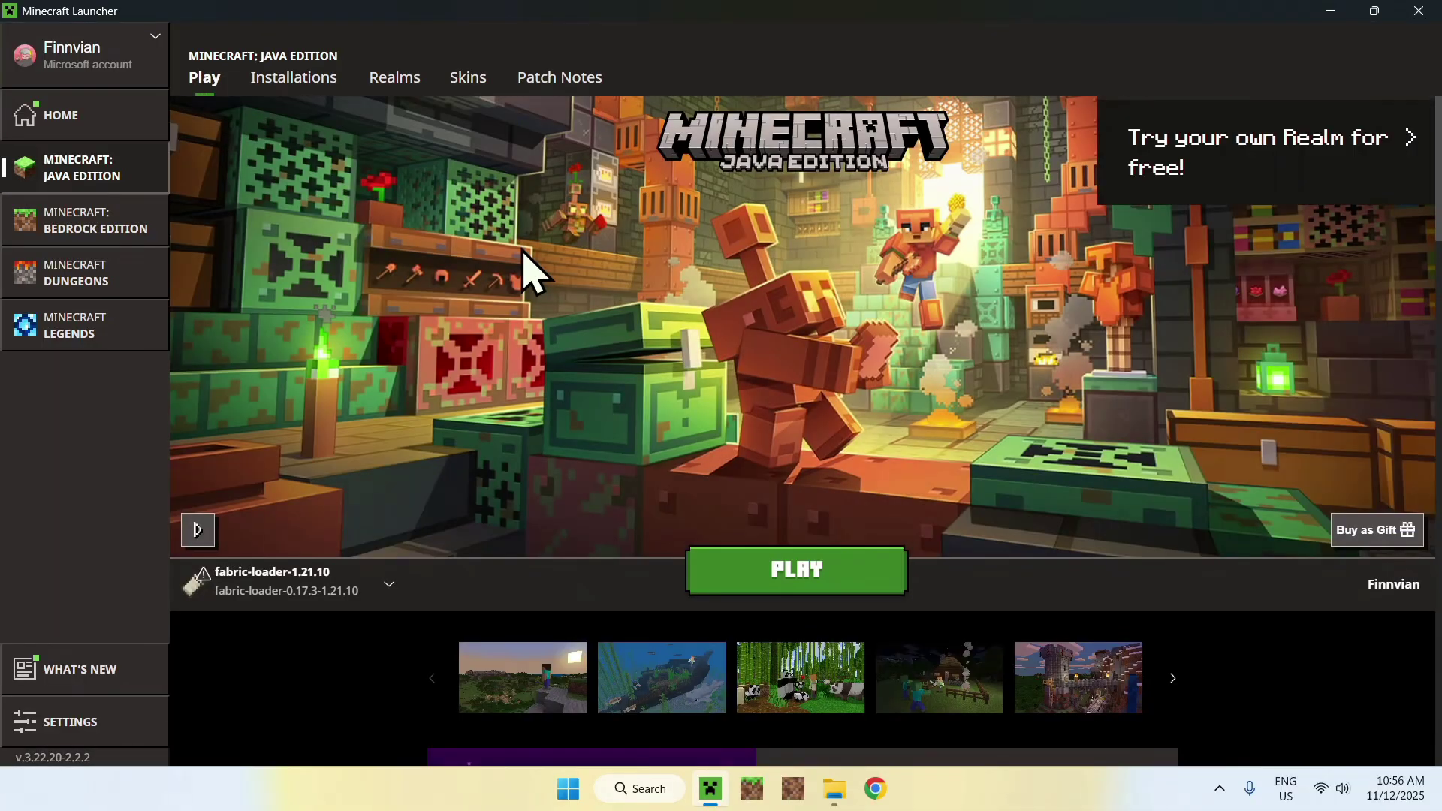
click(311, 85)
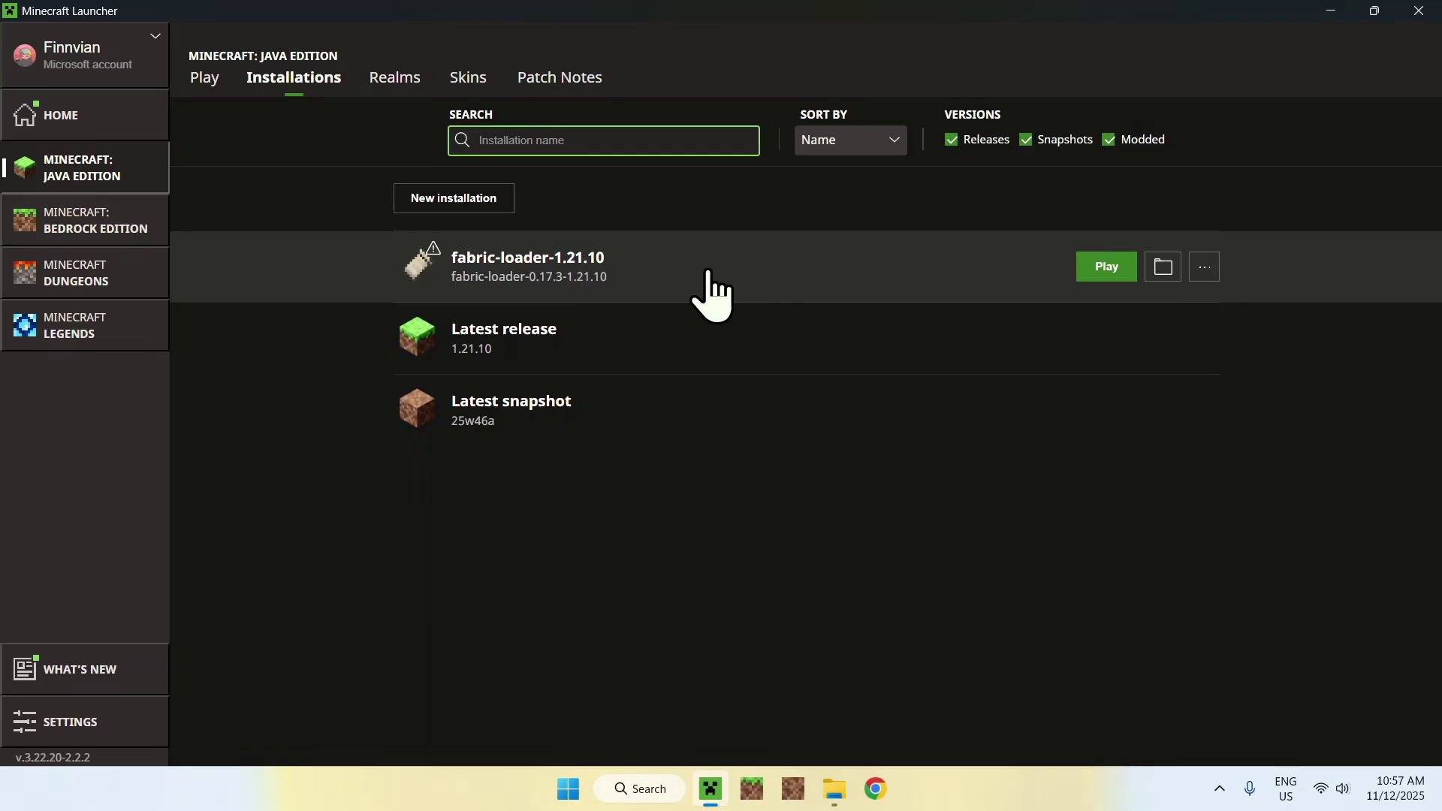
click(1205, 268)
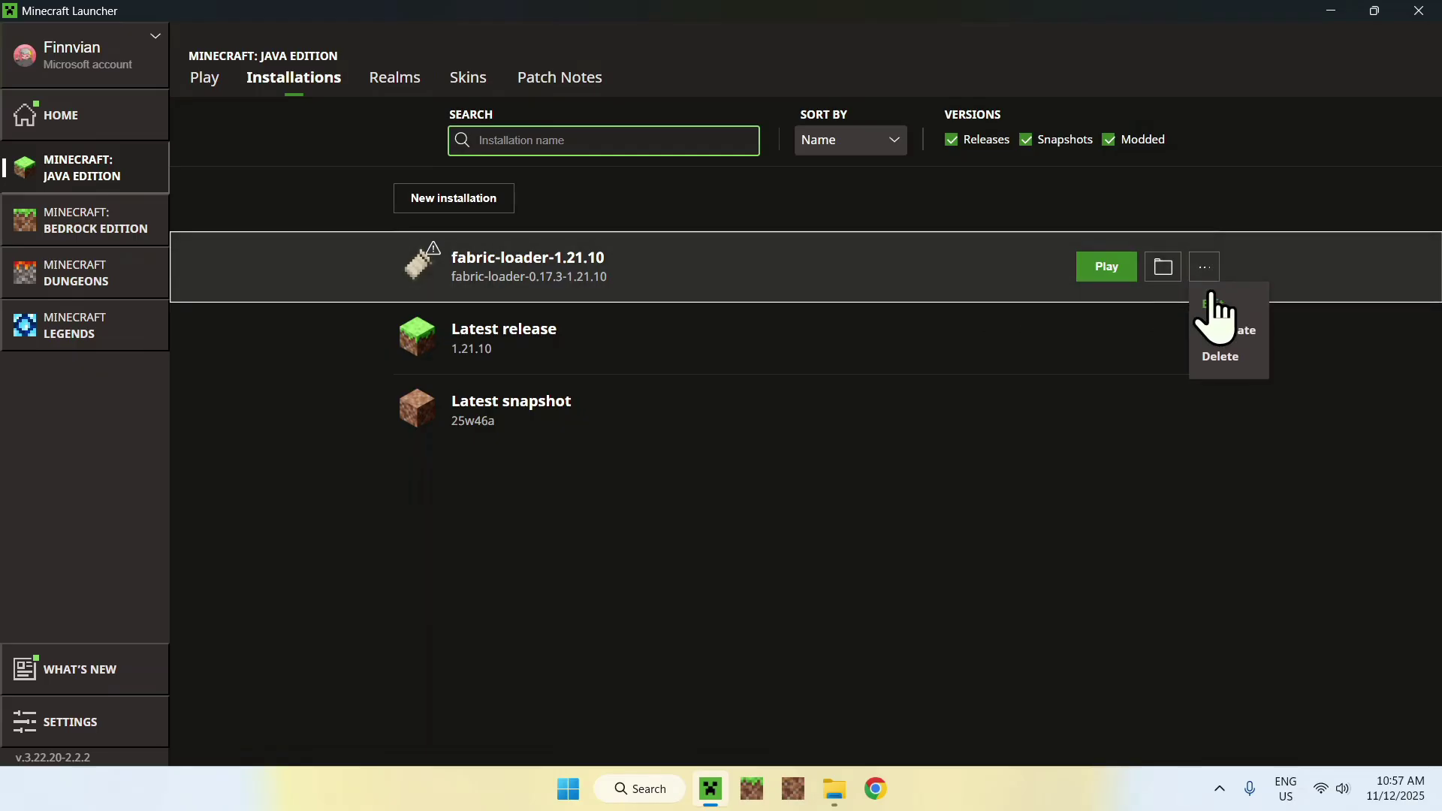
click(1217, 312)
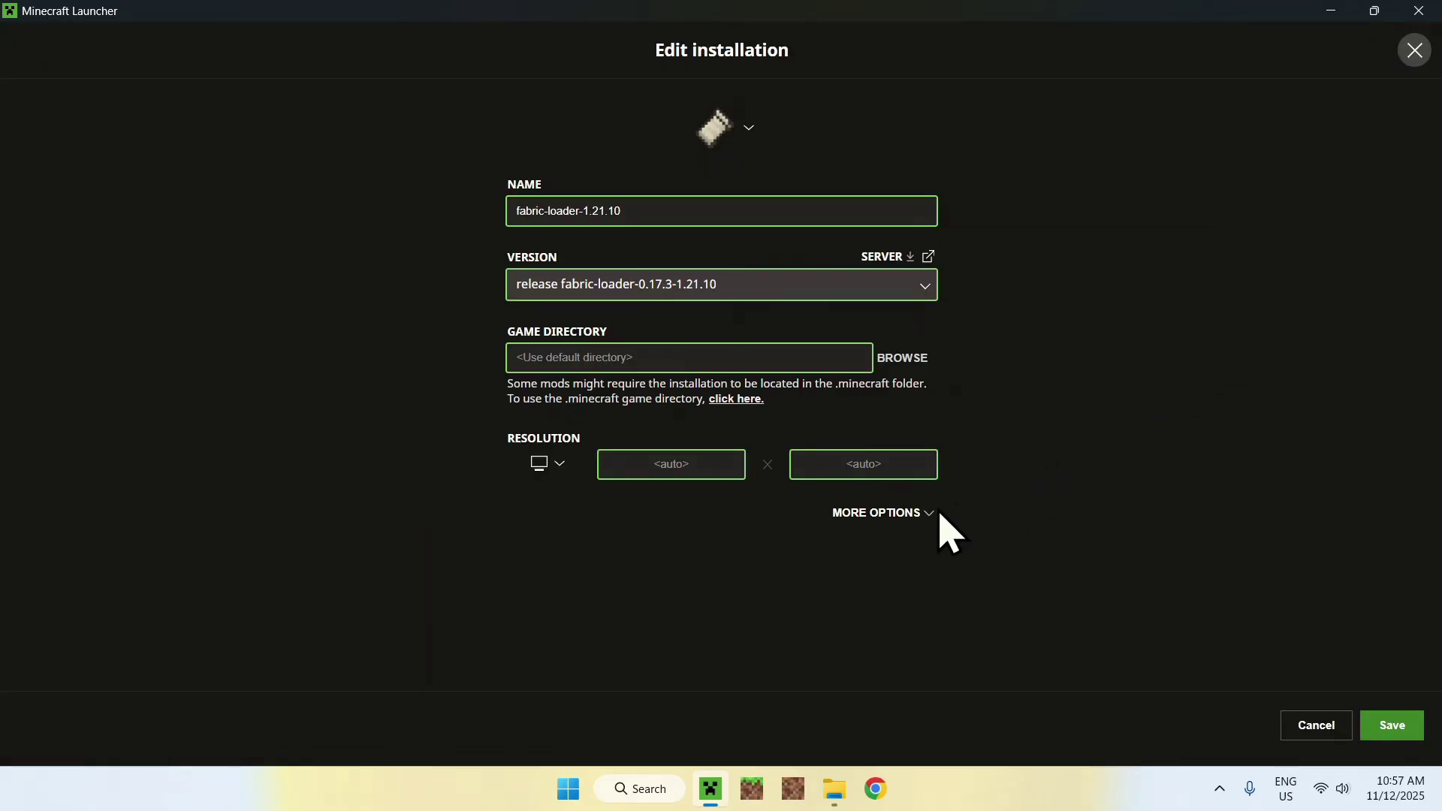
click(876, 515)
click(875, 515)
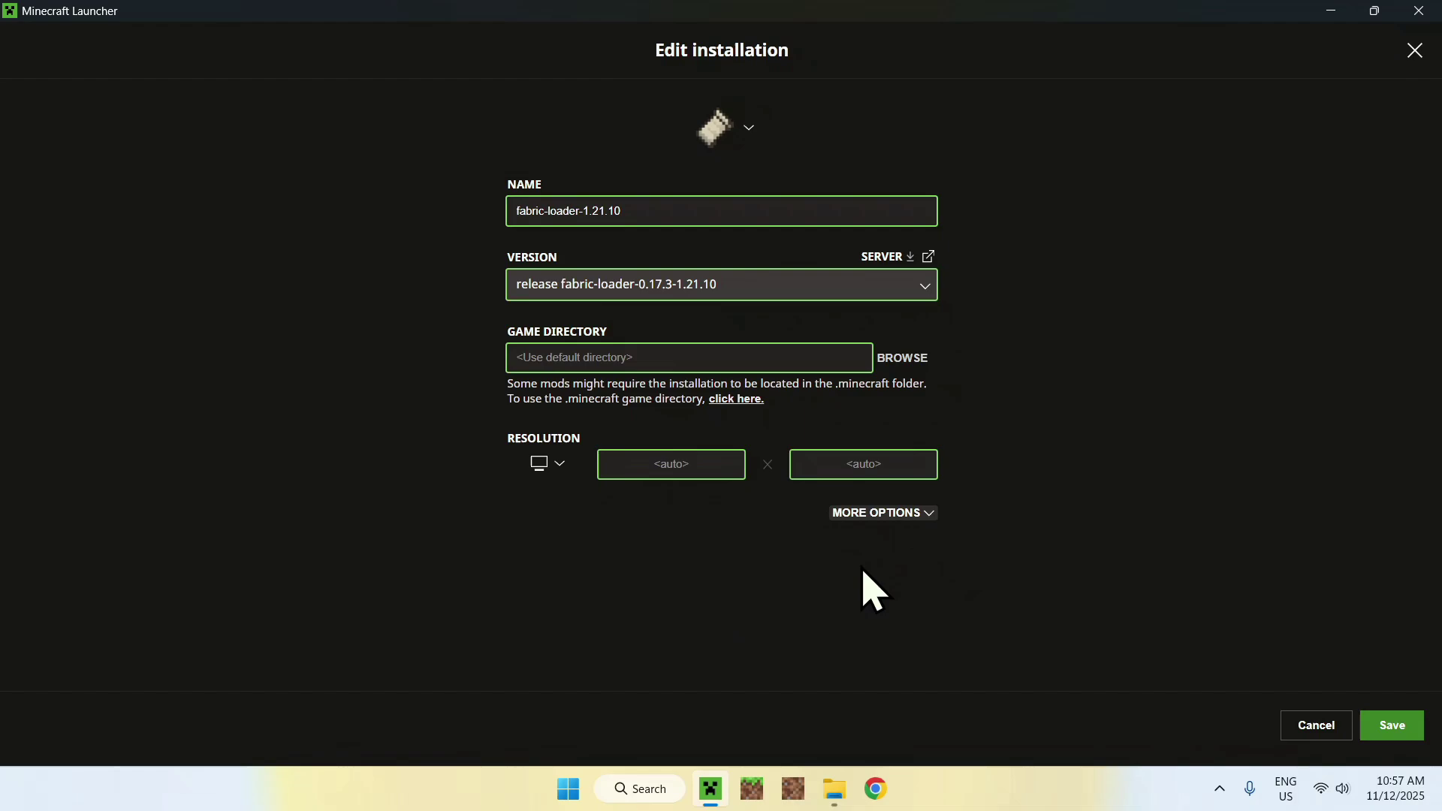
click(877, 515)
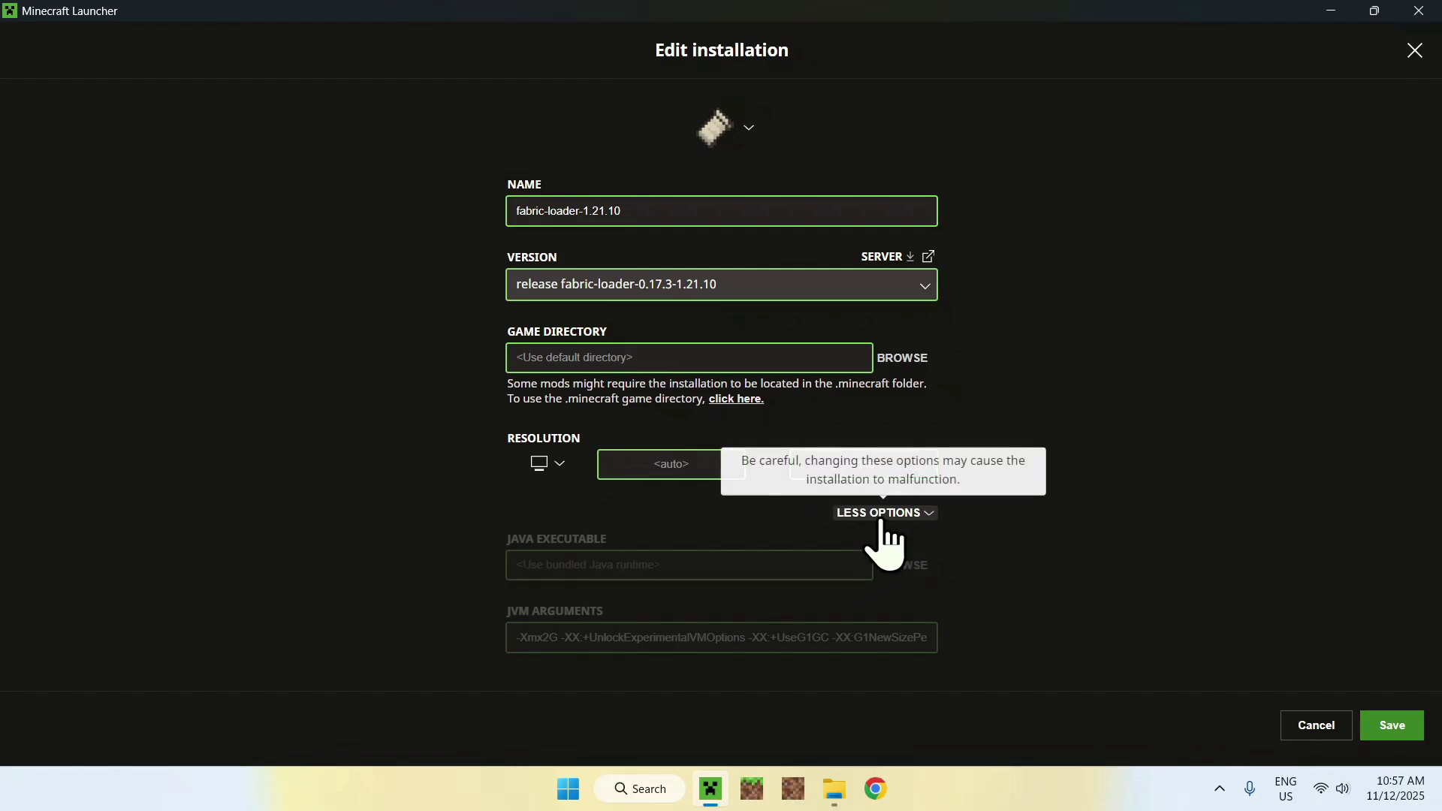
Step: Set the memory allocation in the installation's JVM arguments to -Xmx10G and save the installation
click(547, 638)
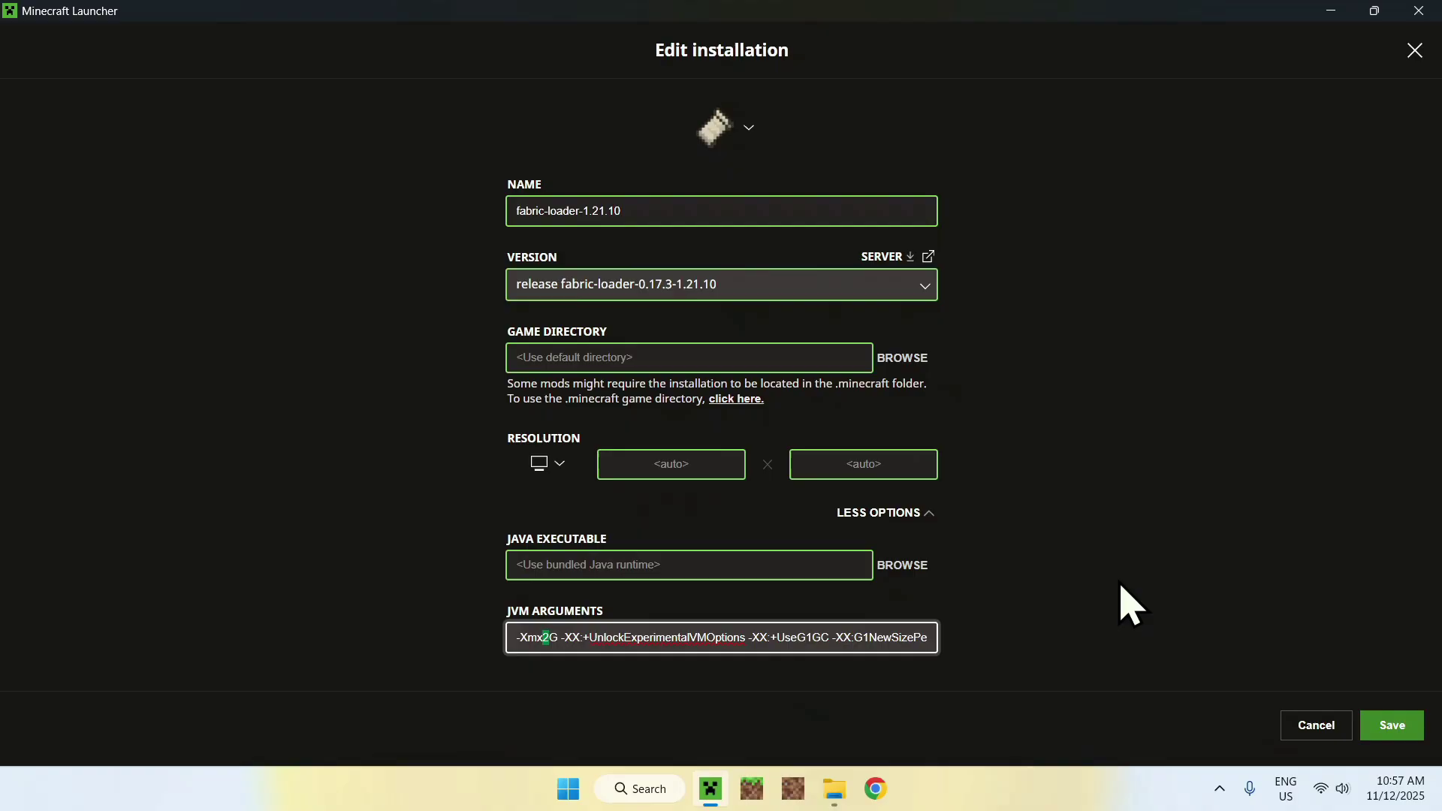
text(10)
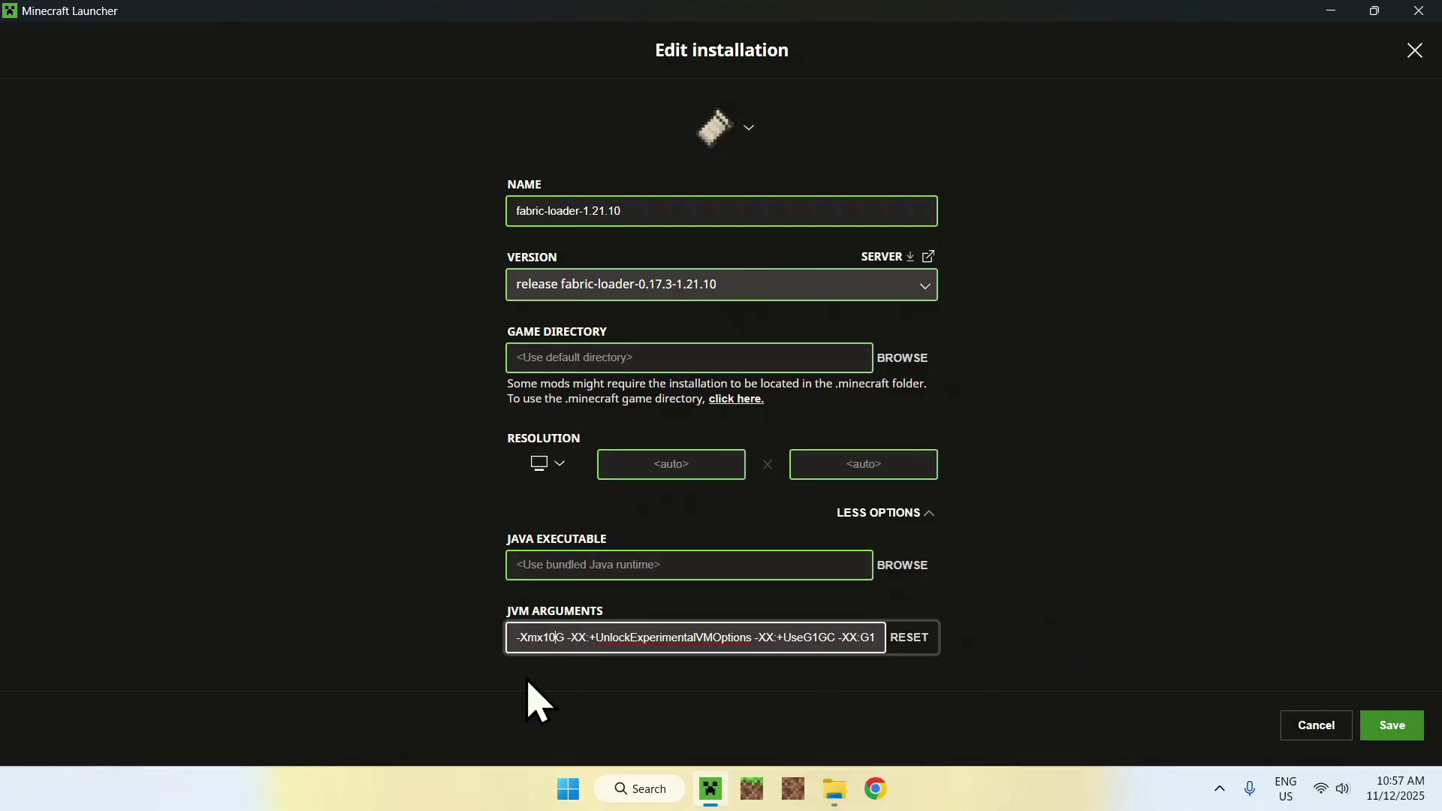
click(395, 634)
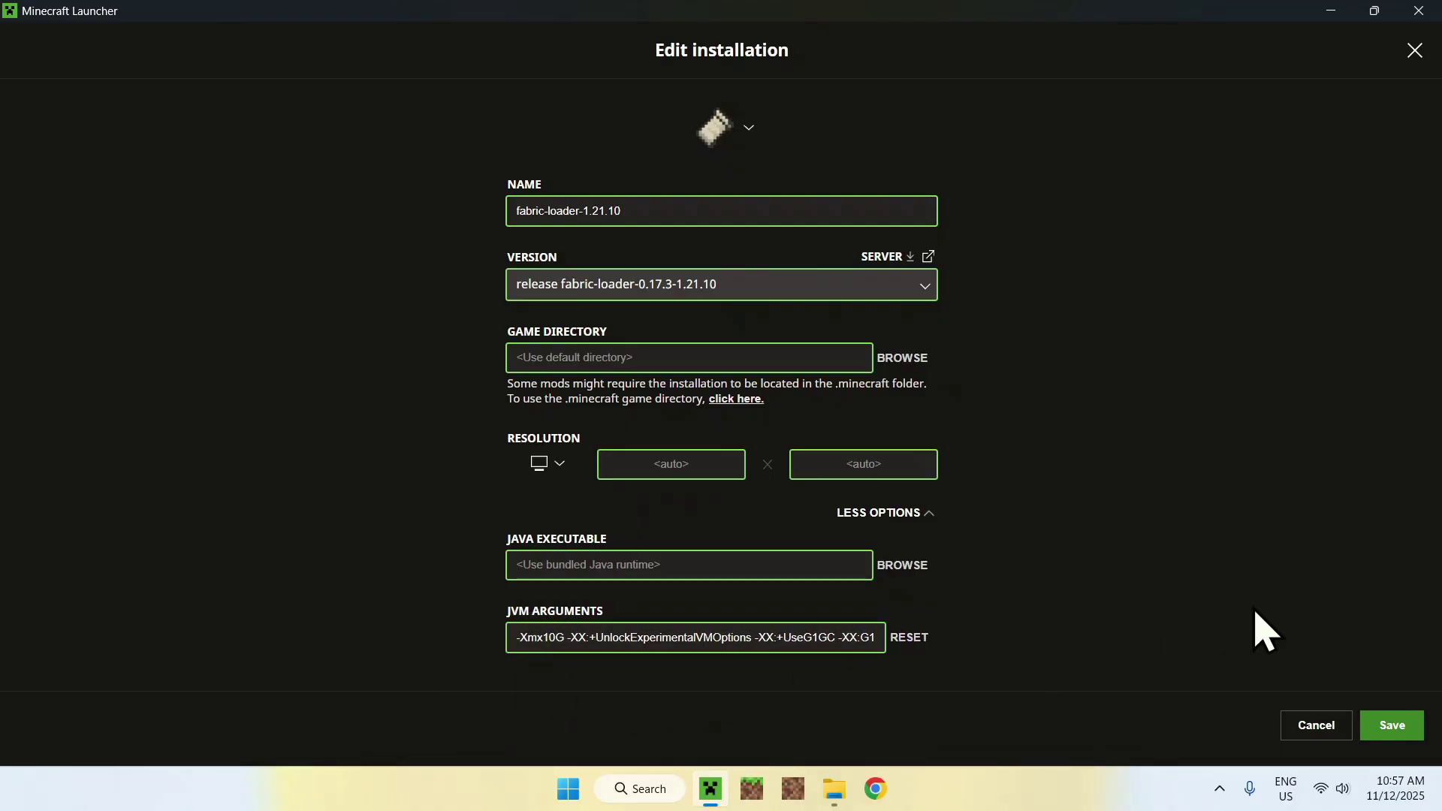
click(1392, 725)
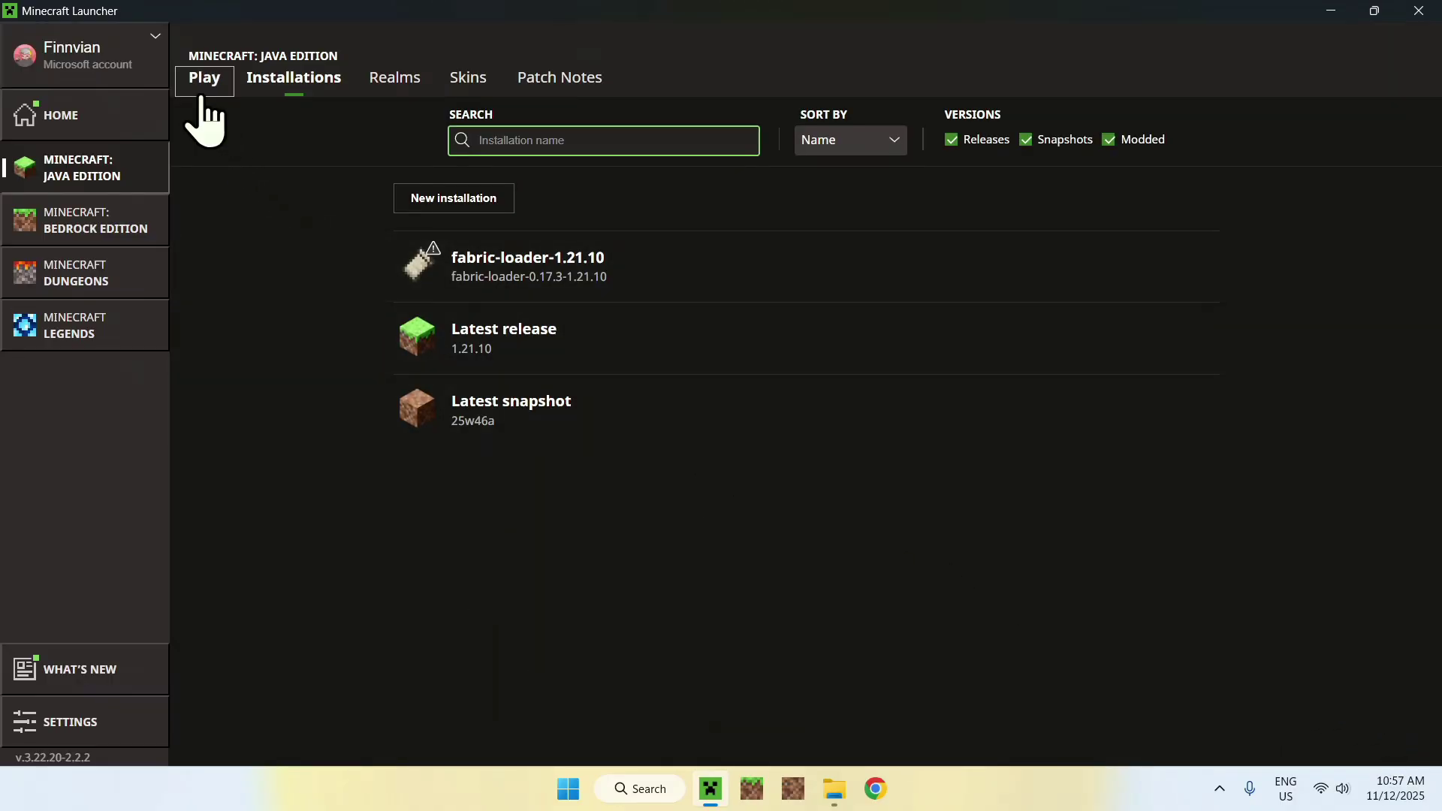
Step: Start the game with the fabric-loader-1.21.10 installation, maximize its window and load the existing singleplayer world
click(203, 80)
click(814, 589)
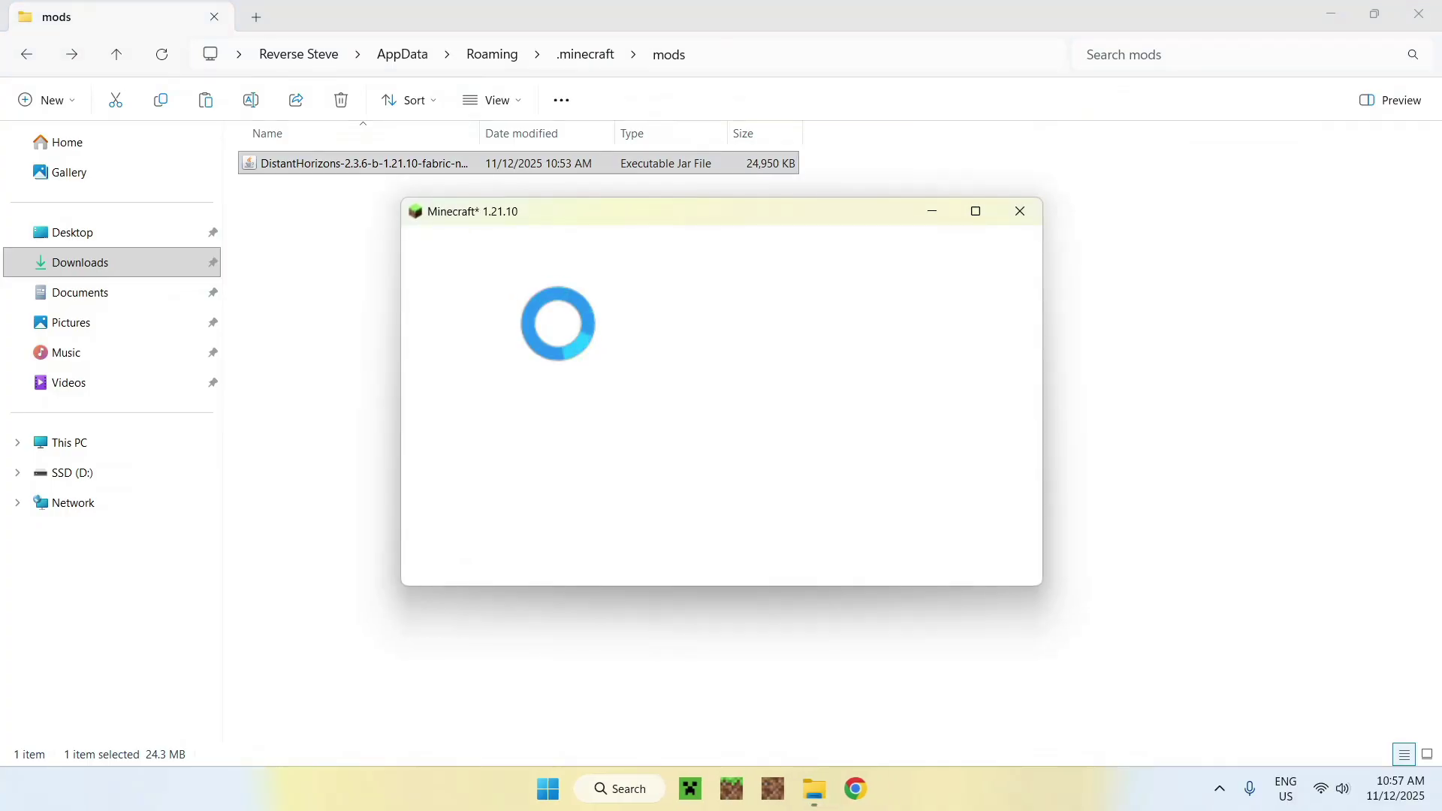
click(984, 220)
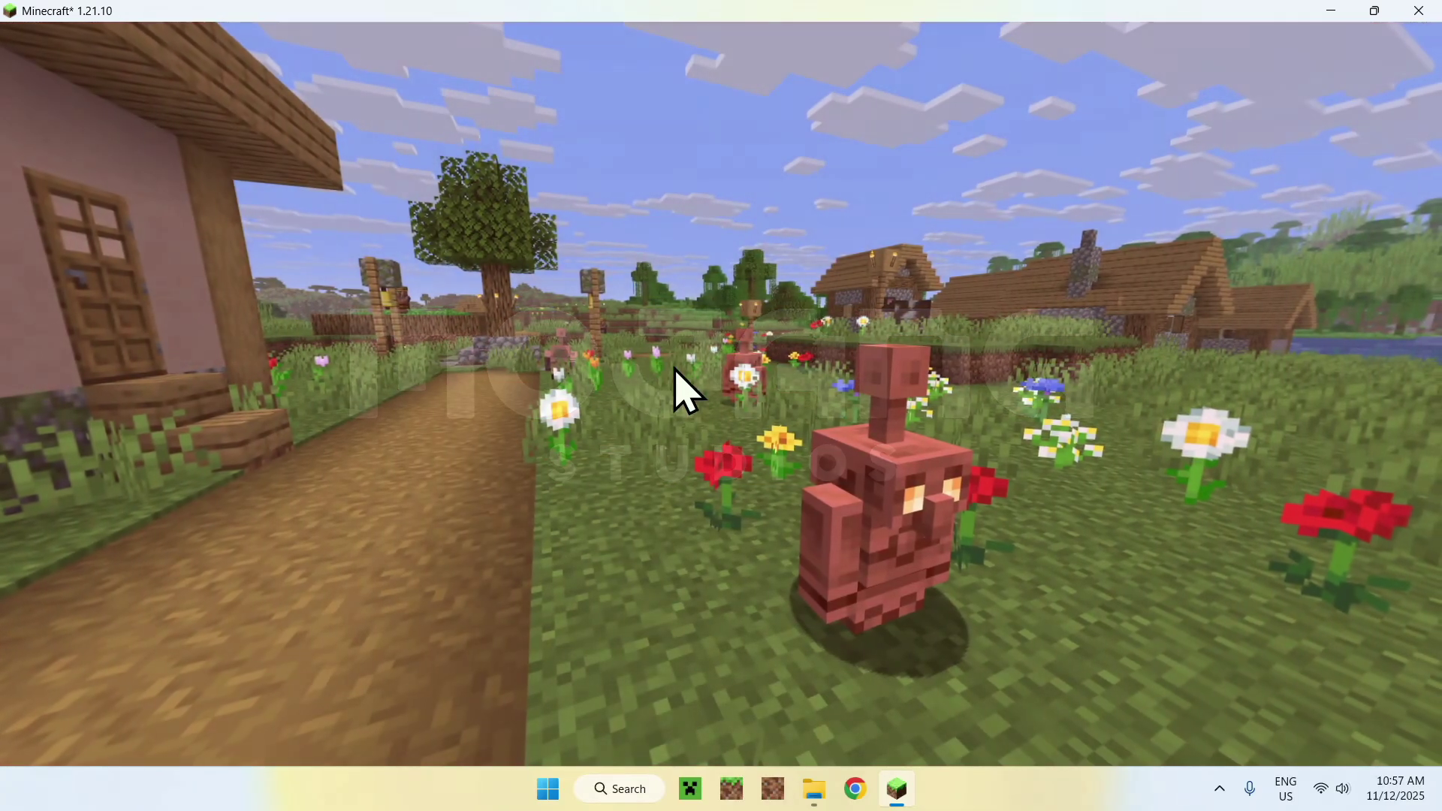
click(717, 353)
click(466, 180)
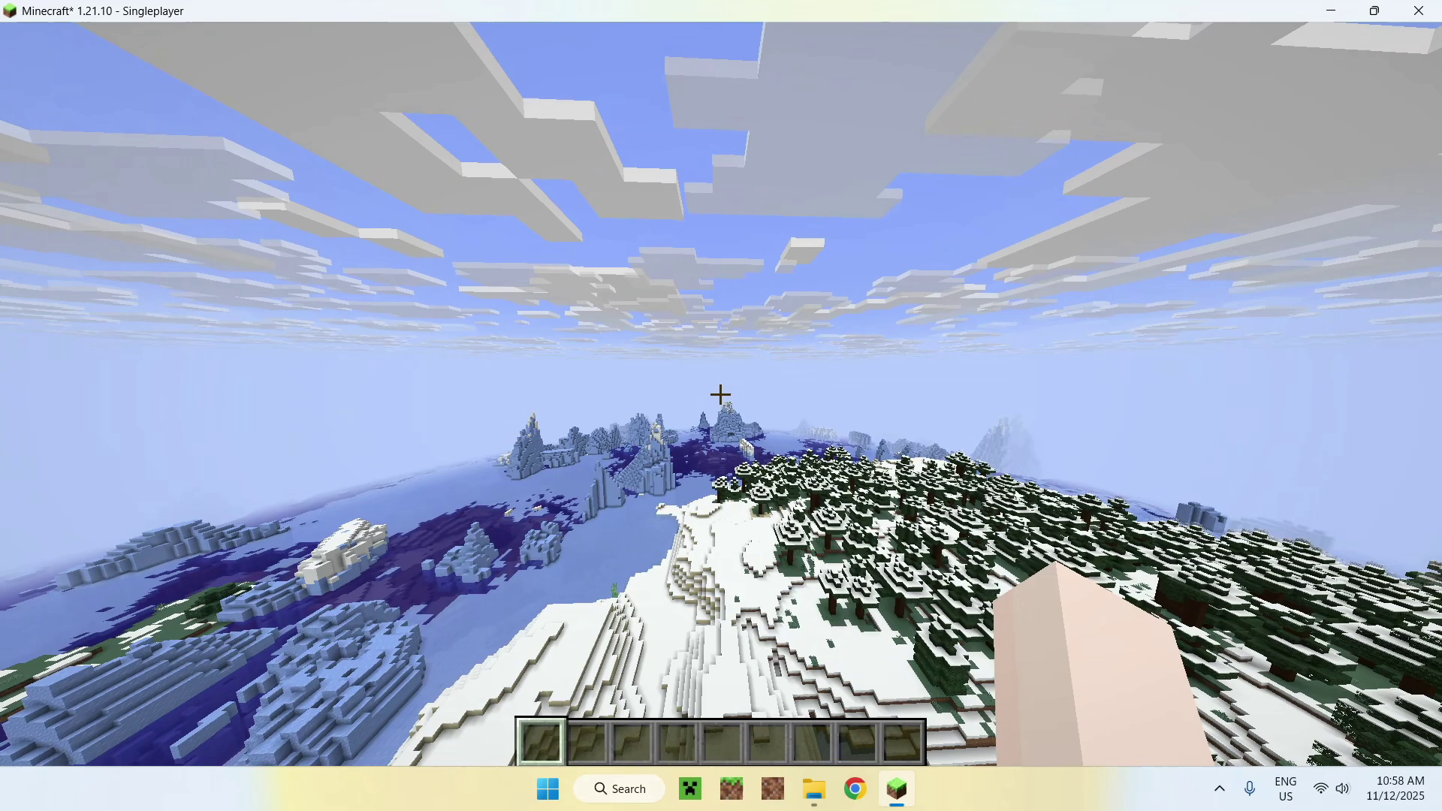
Step: Open the Distant Horizons config from the game options and review its main settings and the advanced Multi-Threading options
key(Escape)
click(594, 422)
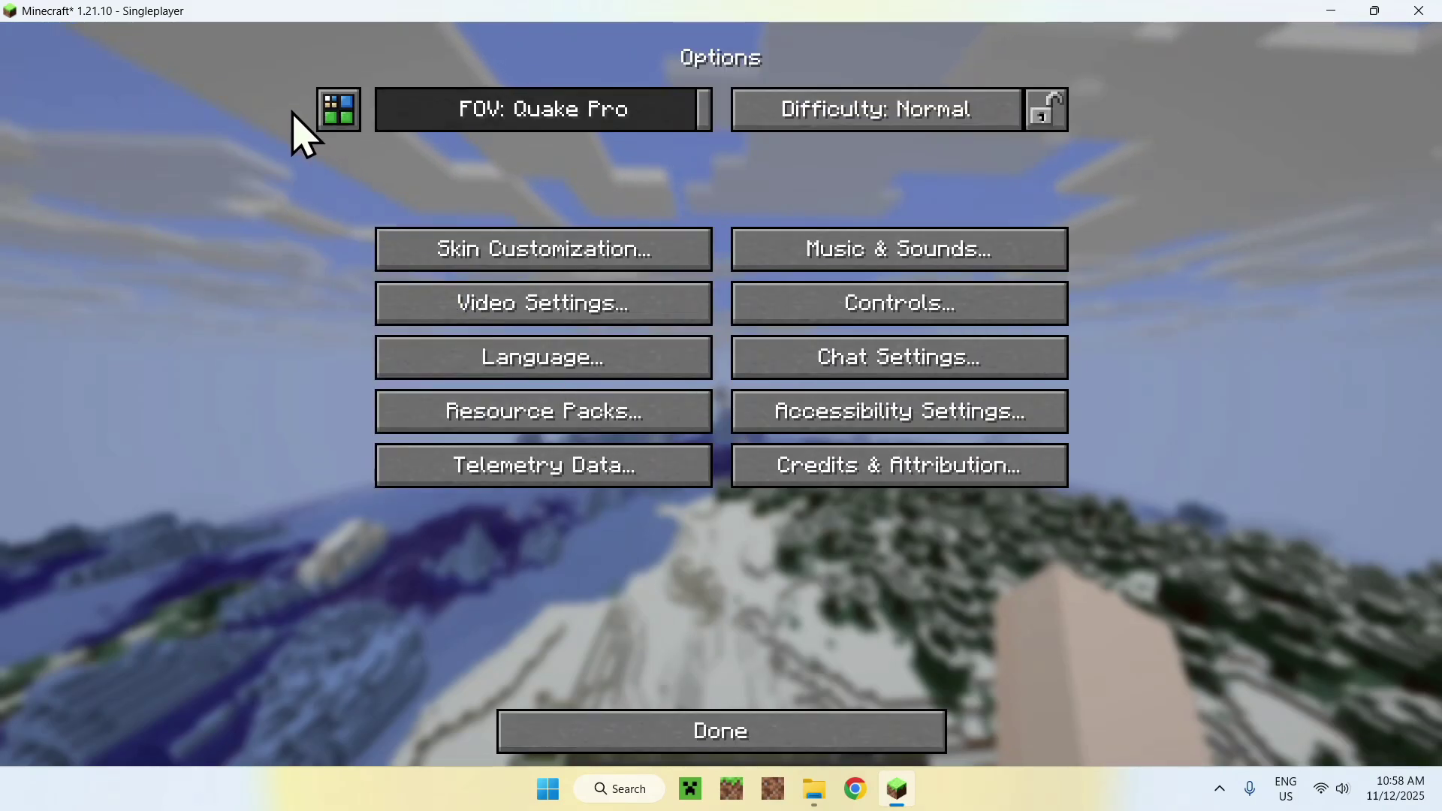
click(335, 114)
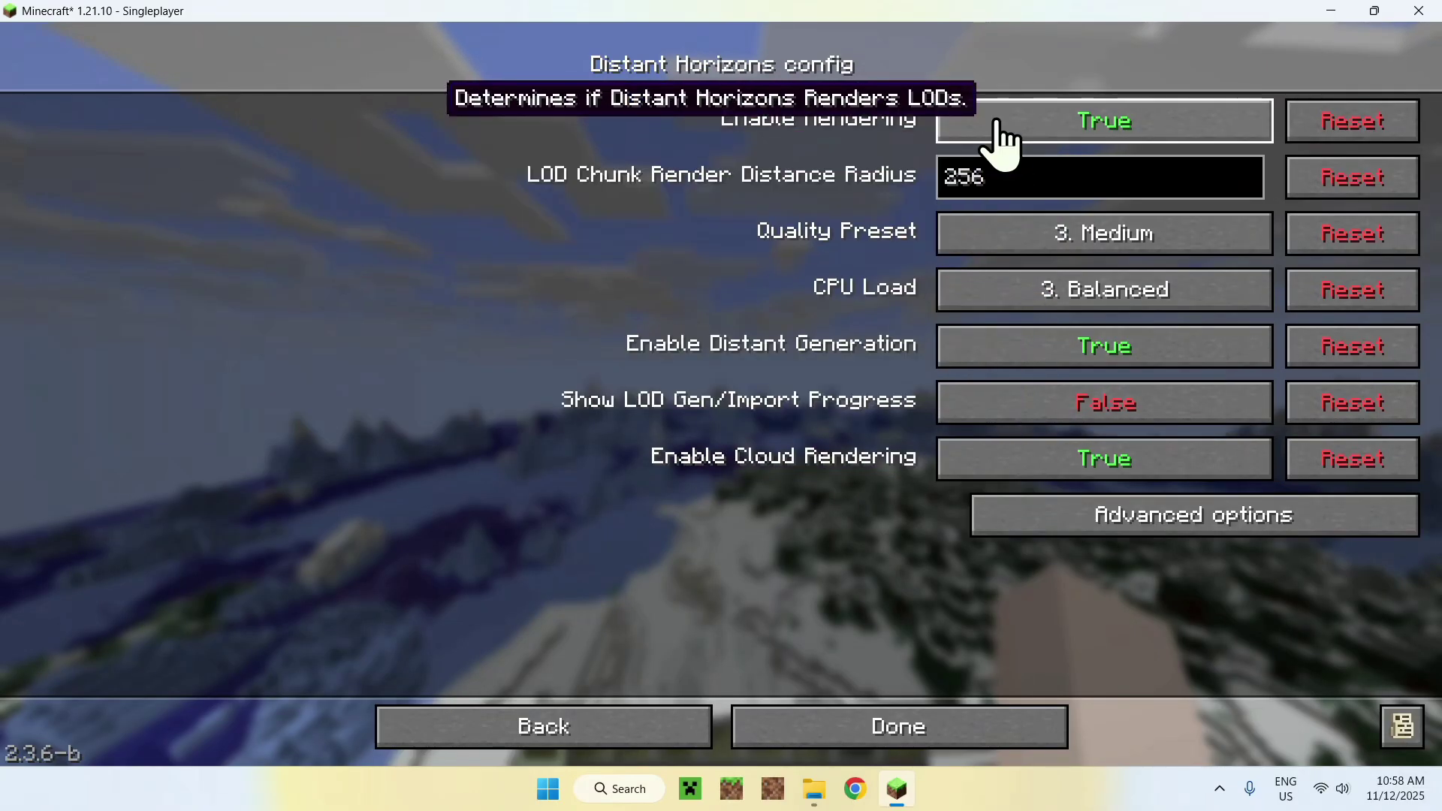
click(1197, 541)
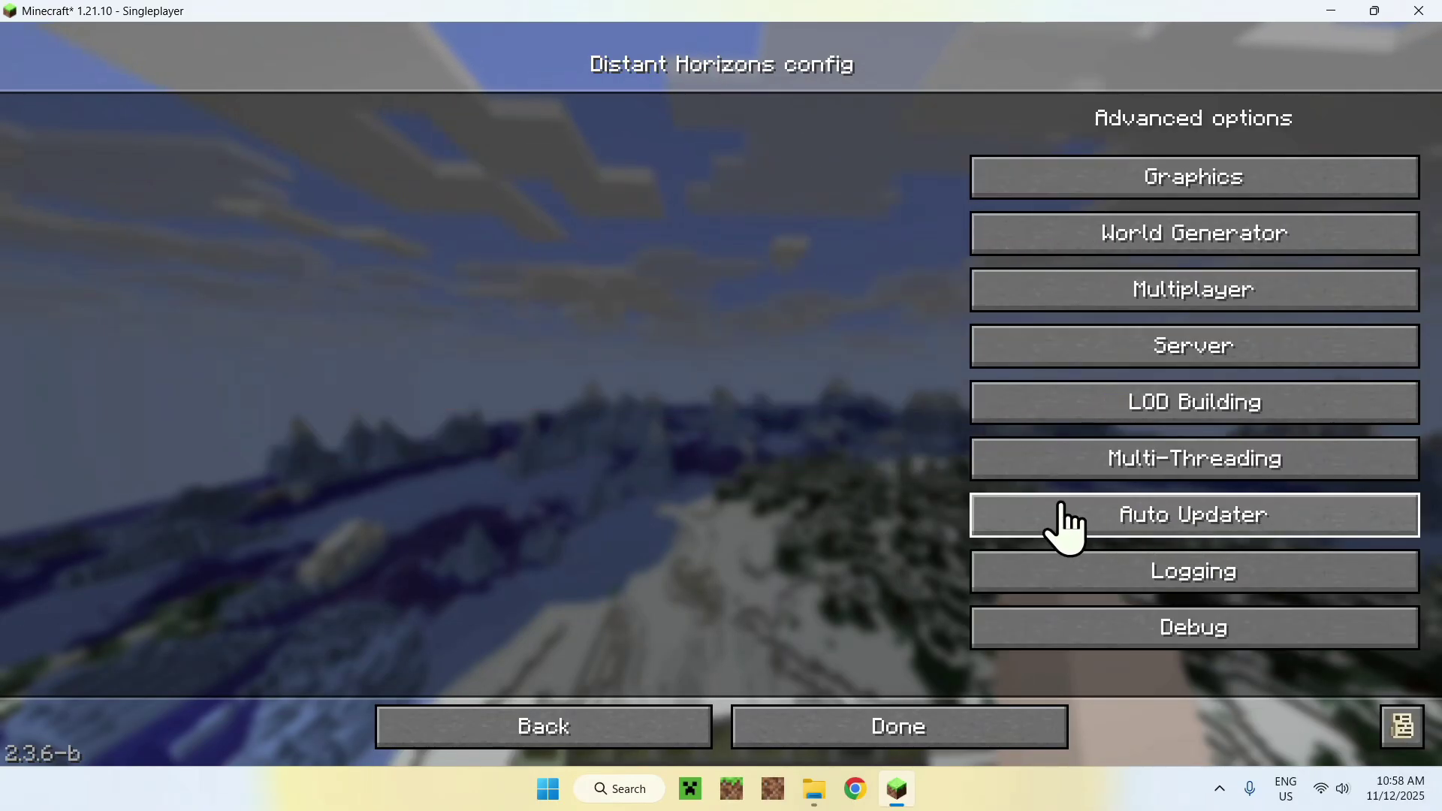
click(1096, 465)
click(907, 732)
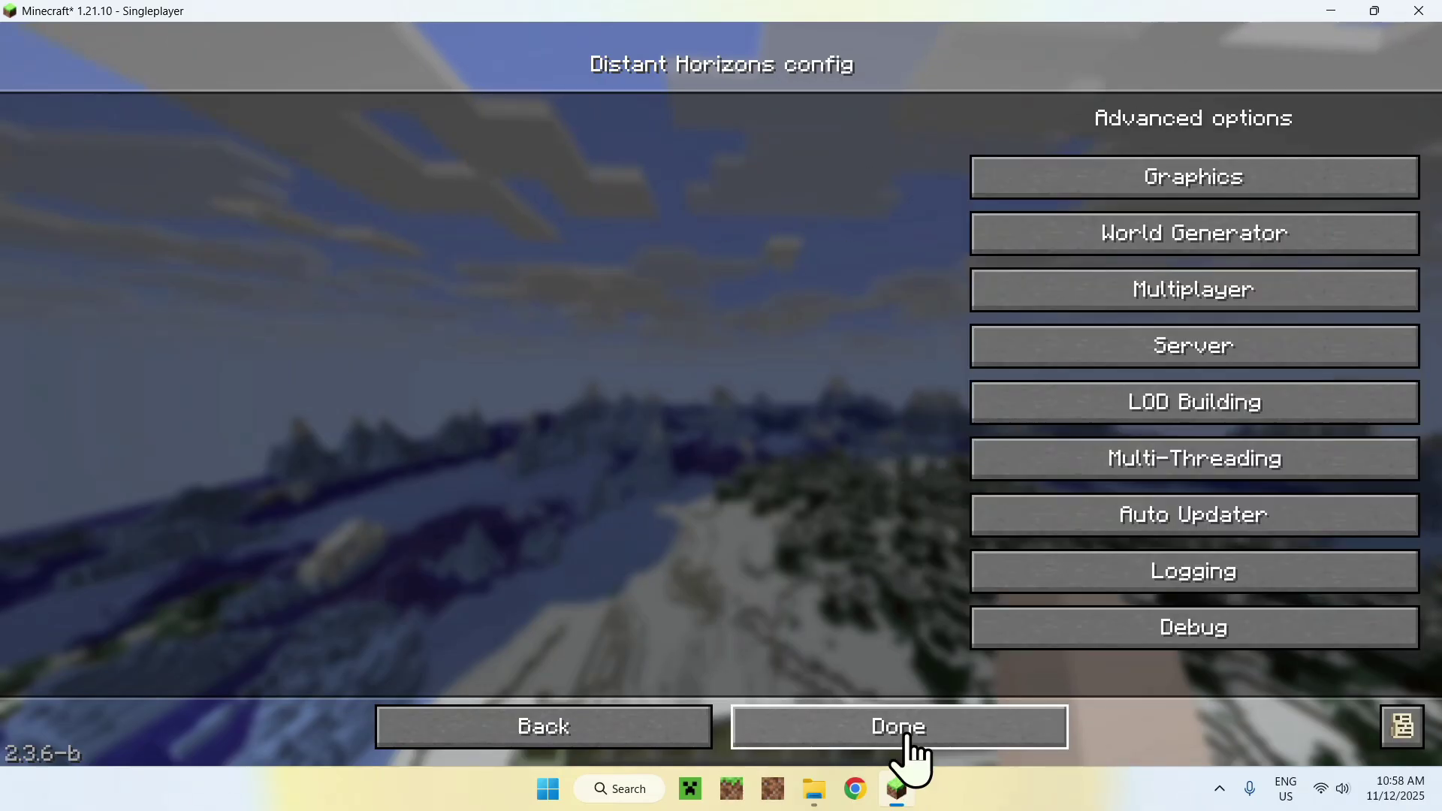
Step: Review the World Generator settings of Distant Horizons, close the config and return to the world
click(1130, 235)
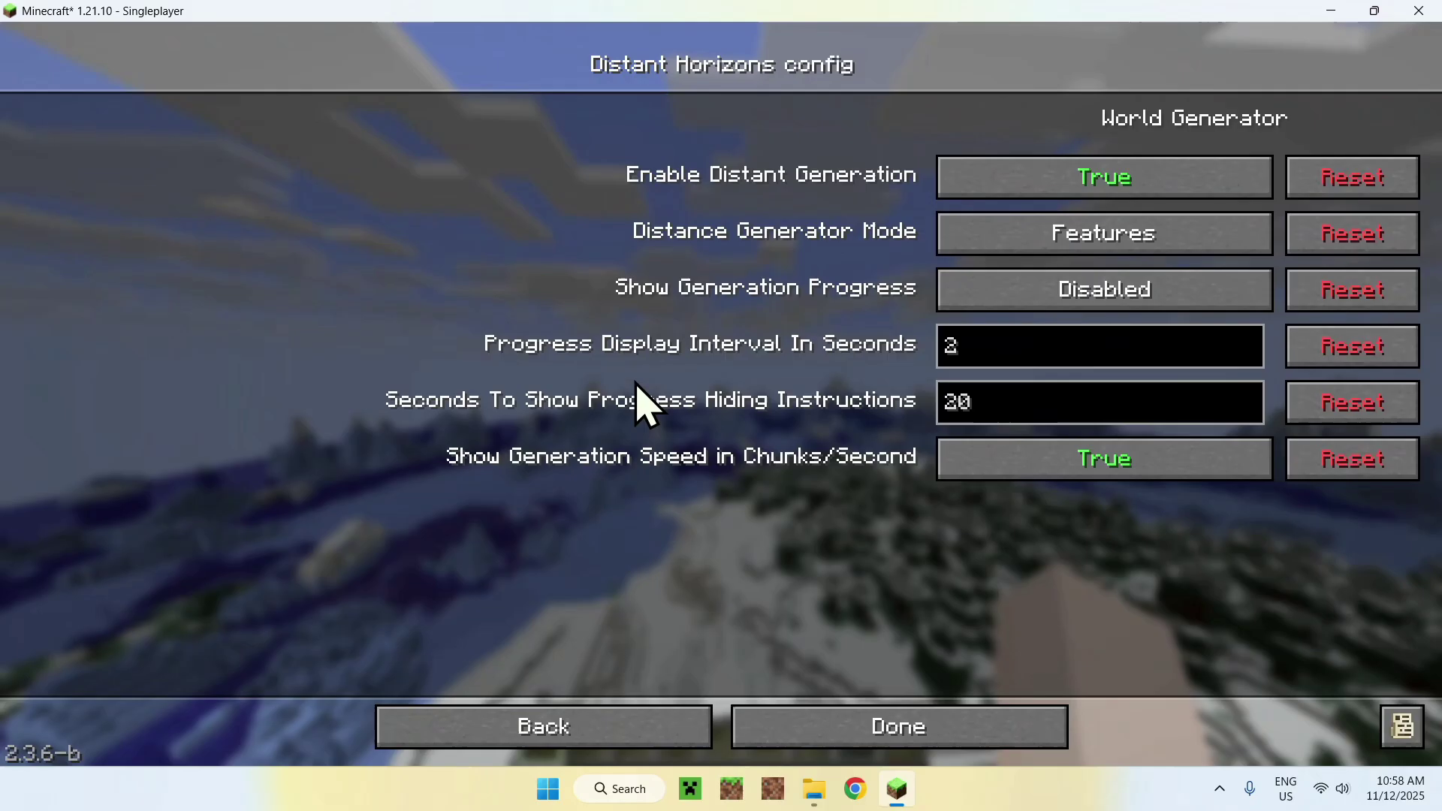
click(830, 739)
key(Escape)
key(Escape)
key(Escape)
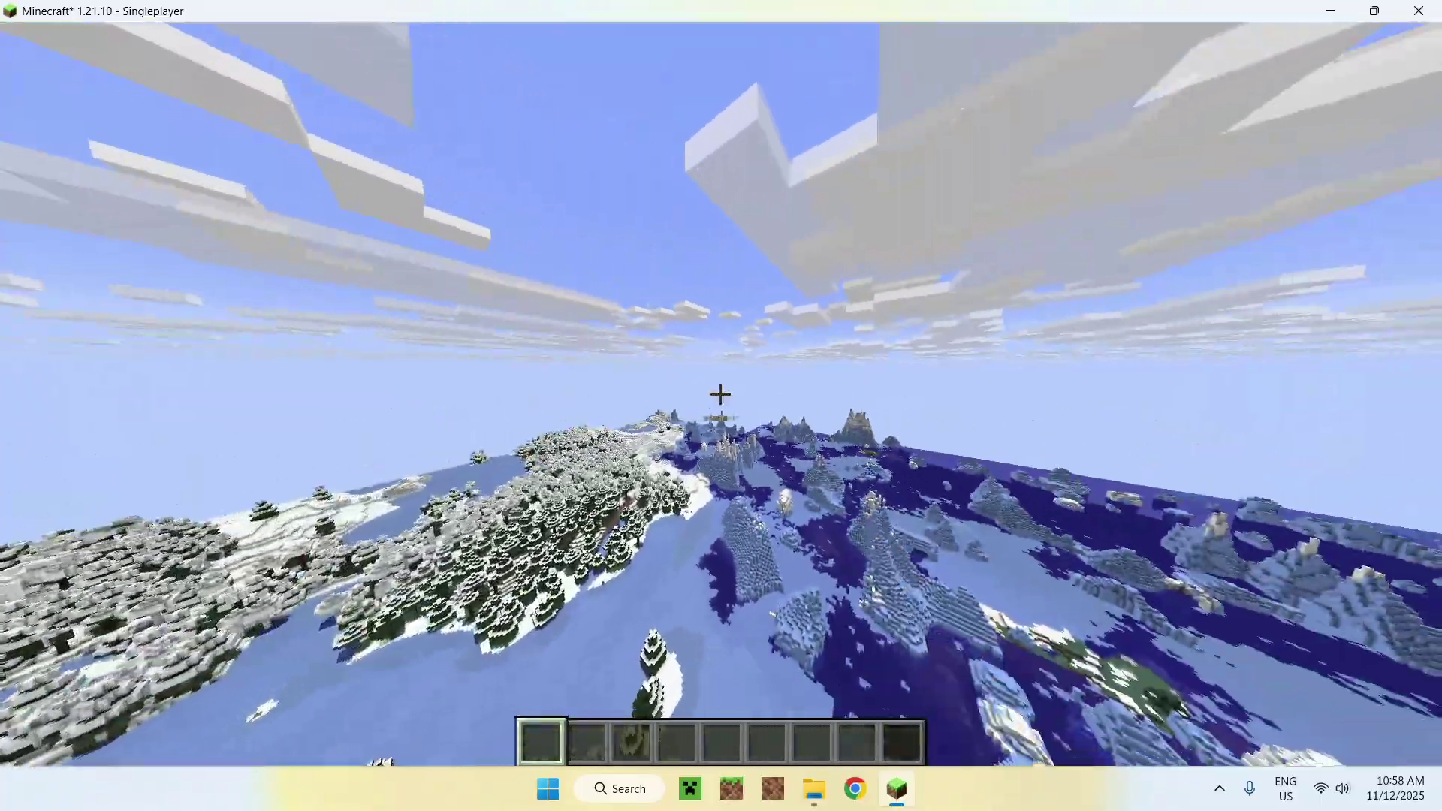
Step: Look over the distant snowy terrain and ocean from the air and change the camera to the view facing the player
click(720, 395)
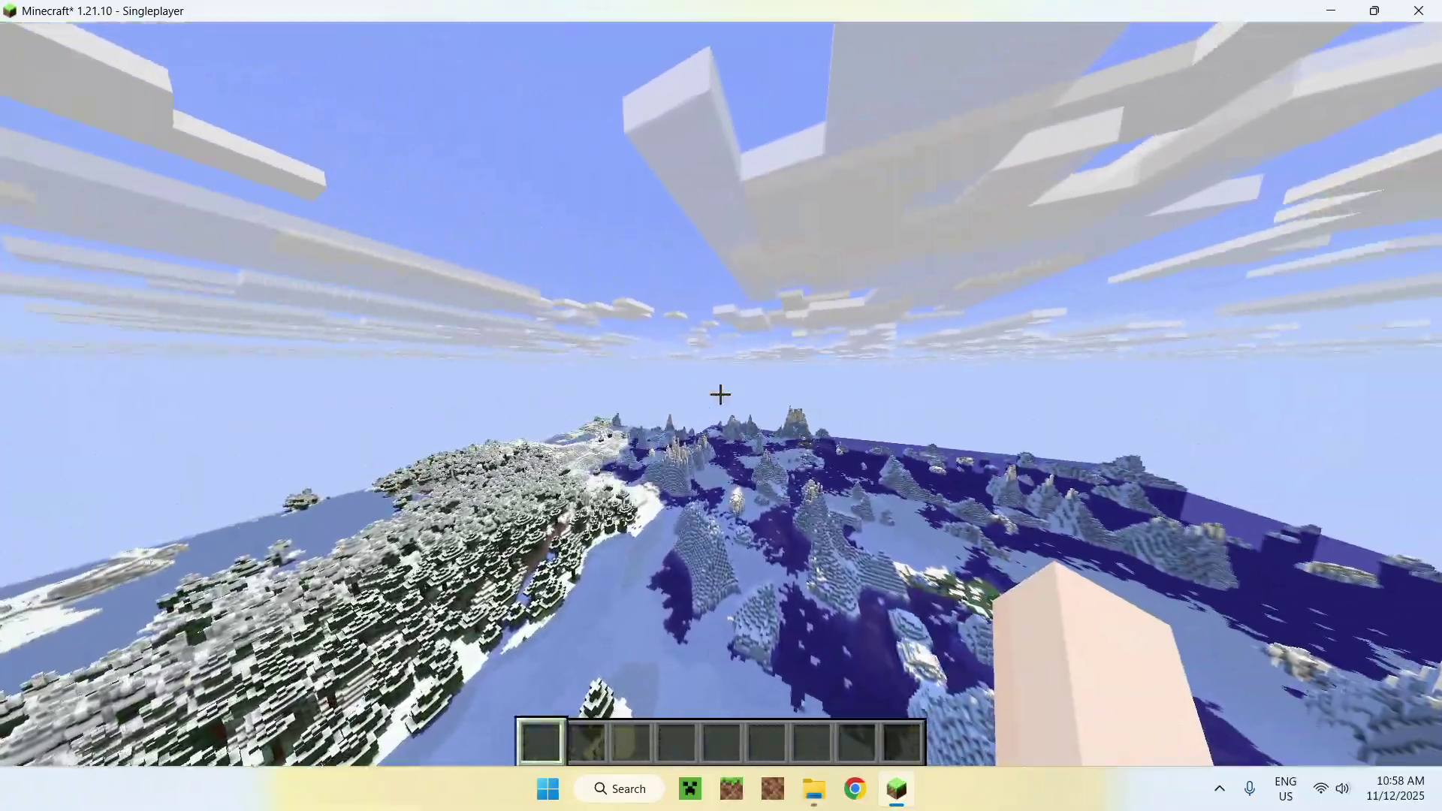
key(F5)
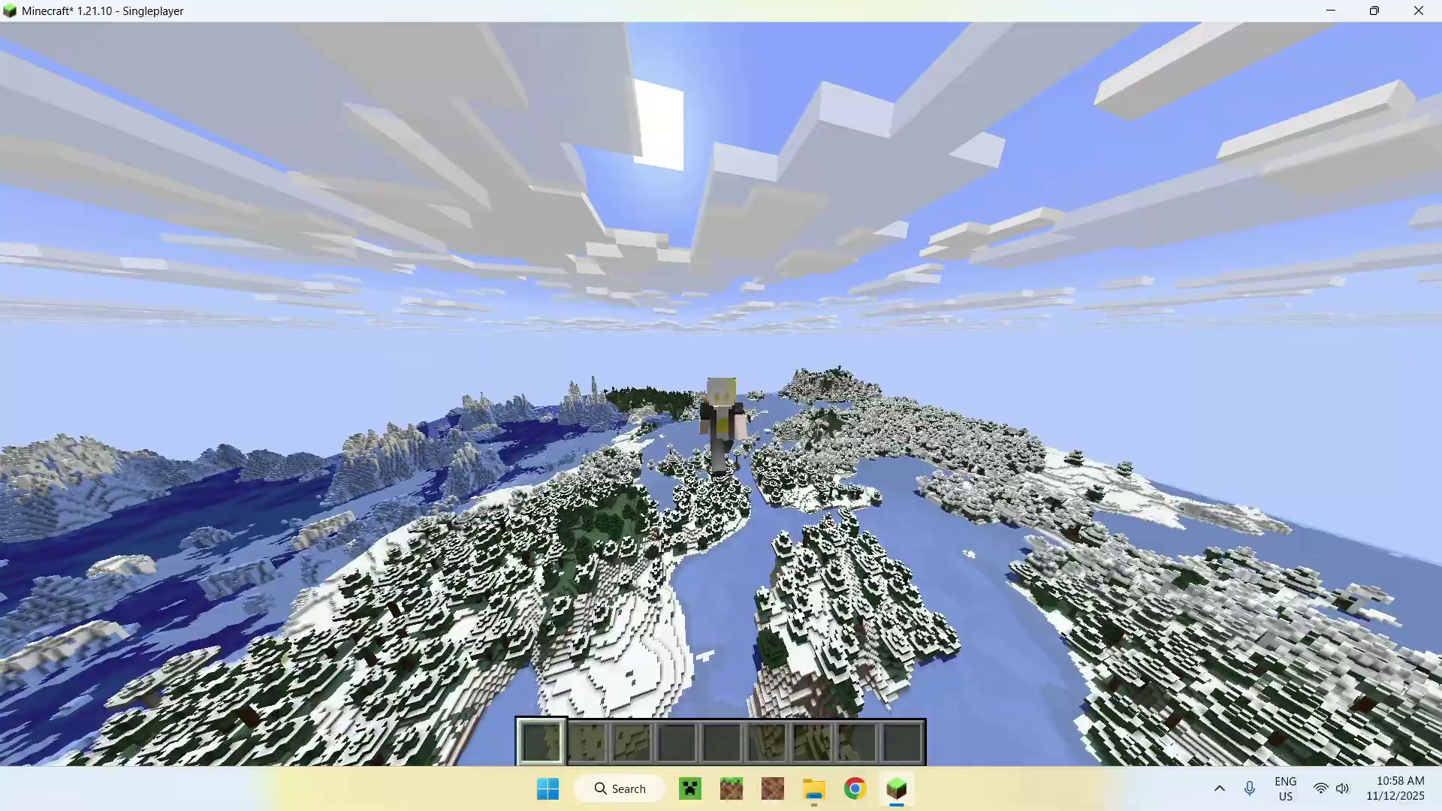